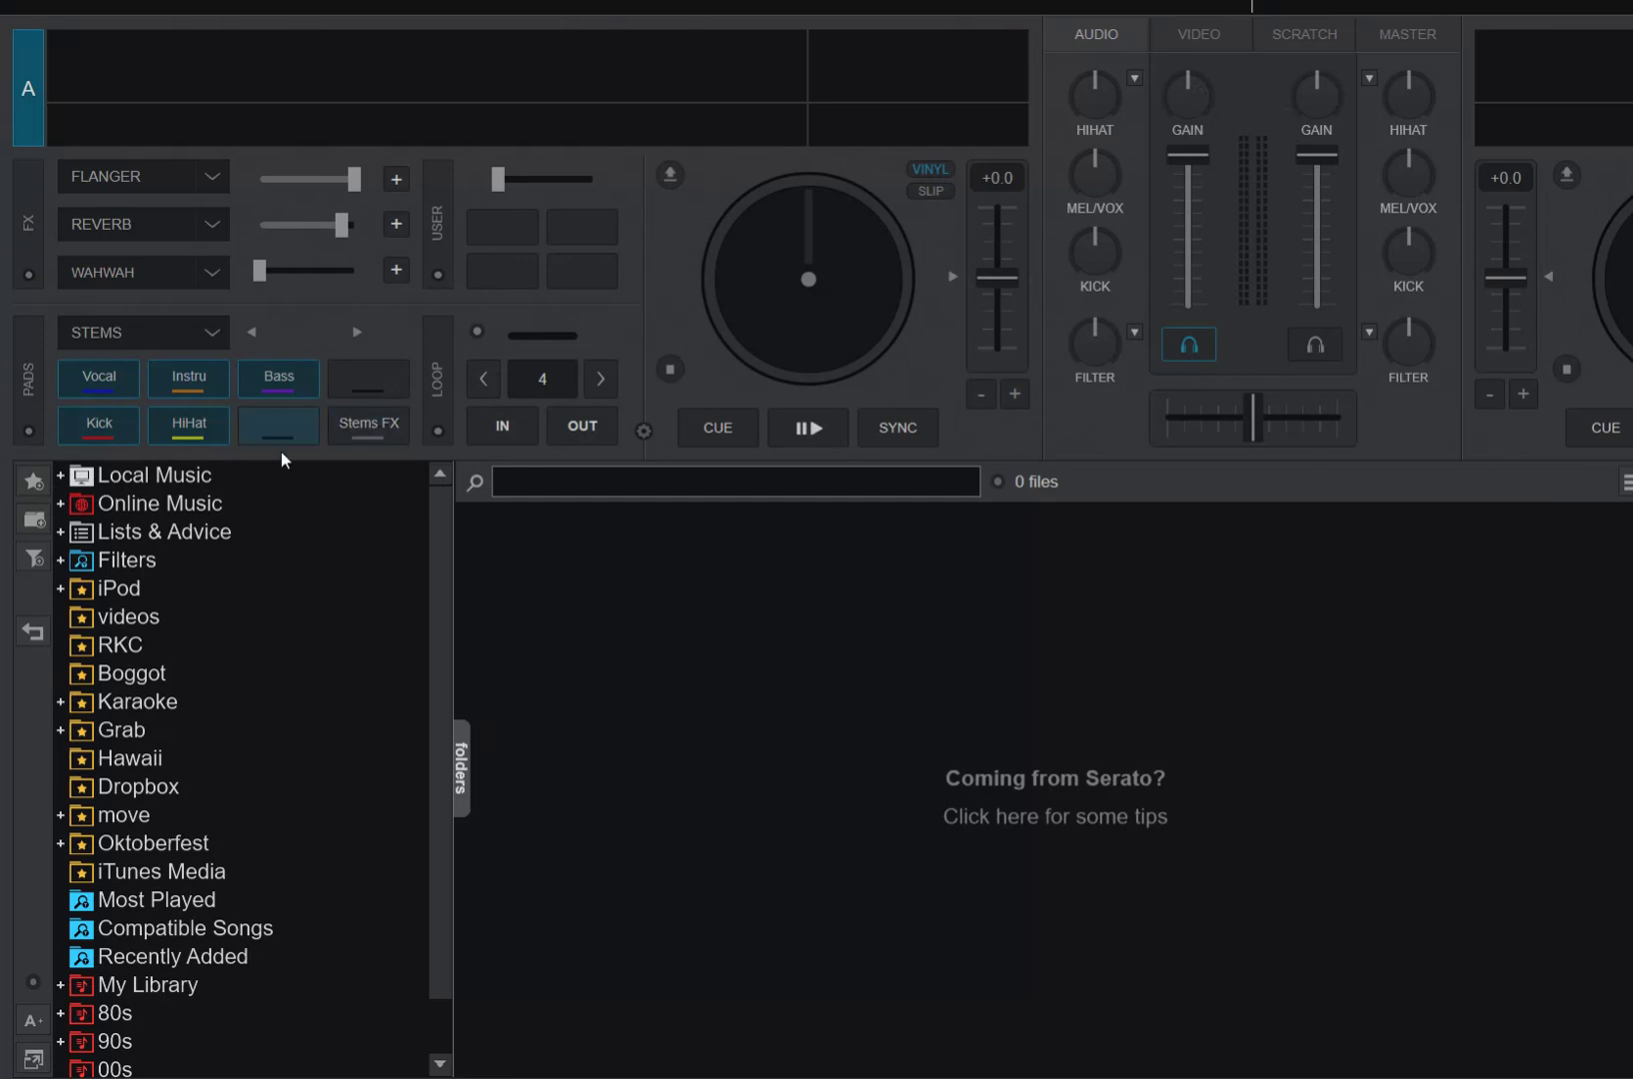
- Expand Local Music > Crates and show the RKC crate's 10 tracks
{"action": "left_click", "coordinate": [62, 476]}
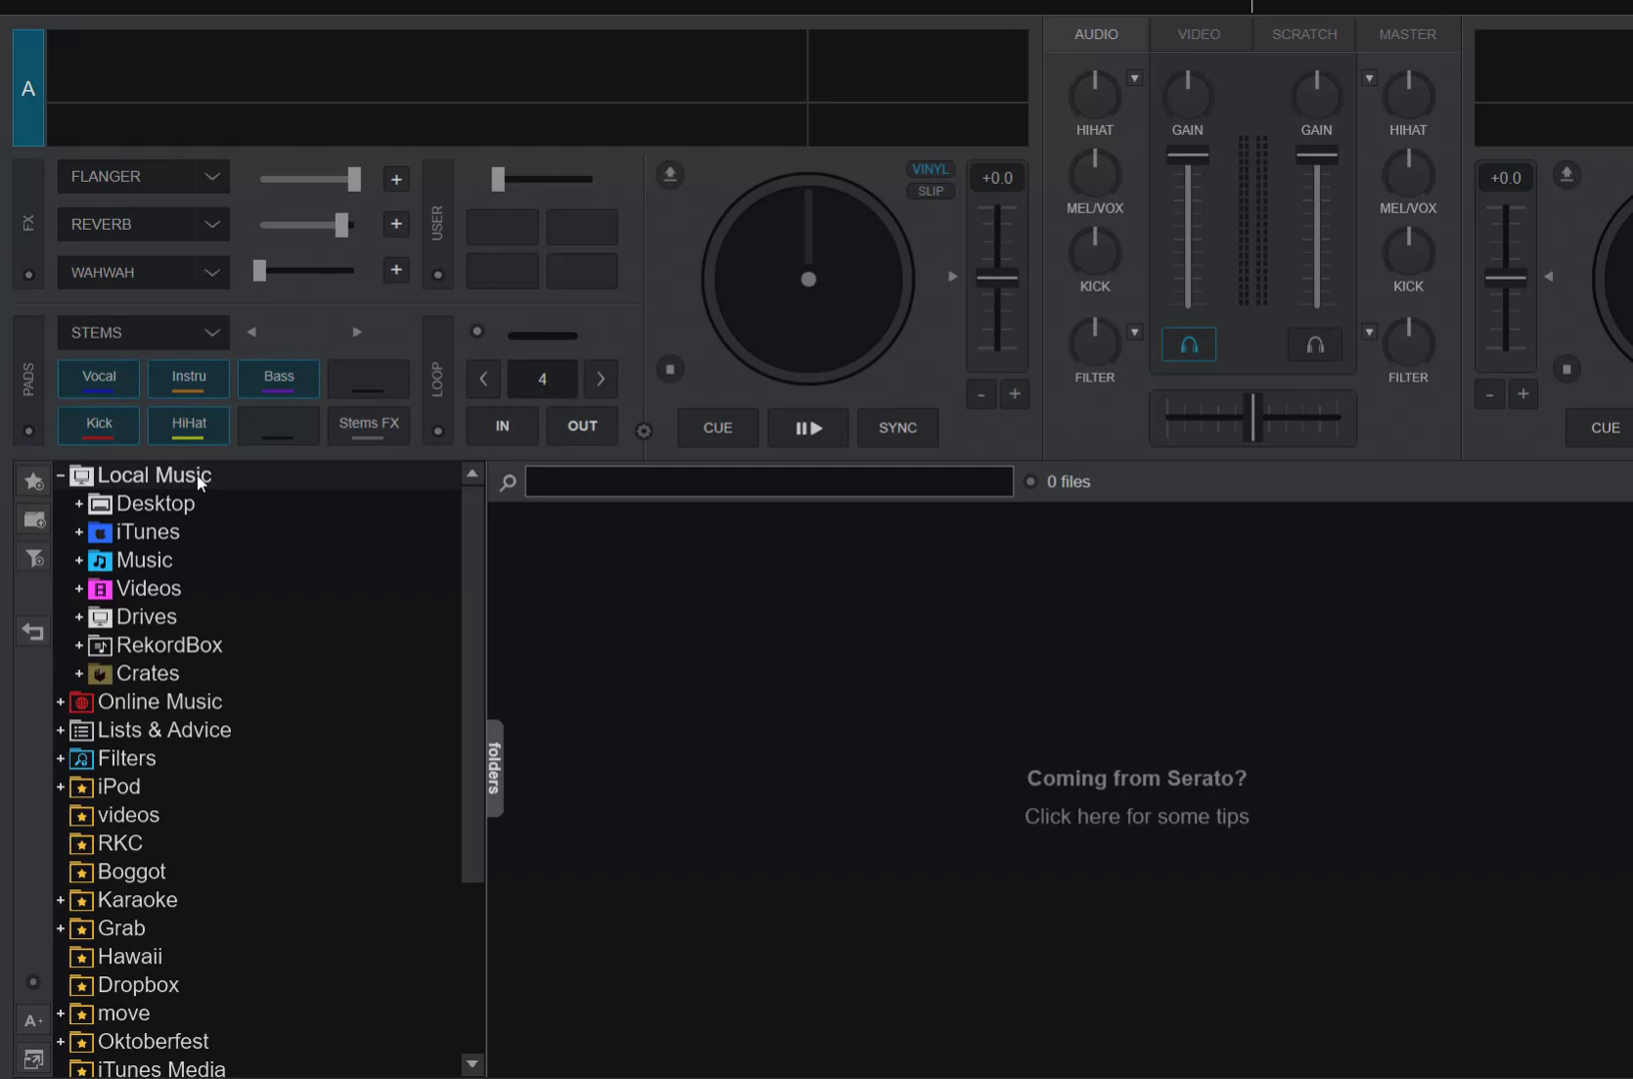
{"action": "left_click", "coordinate": [78, 675]}
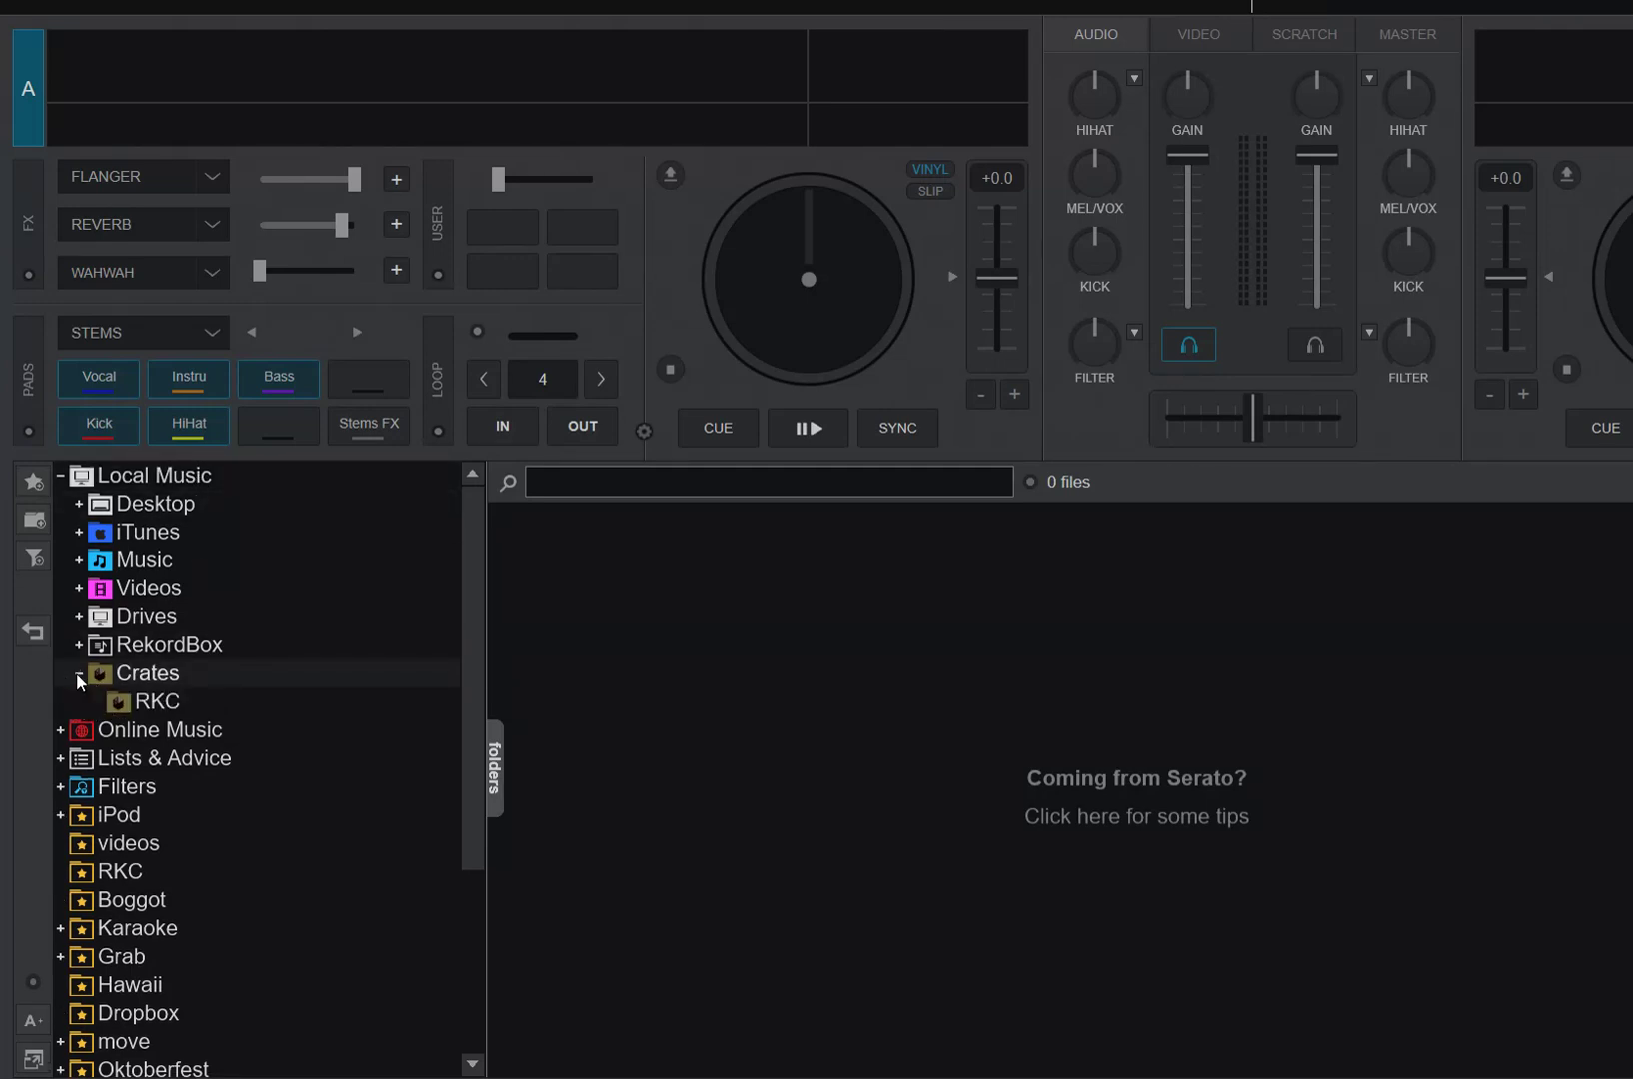
{"action": "left_click", "coordinate": [157, 702]}
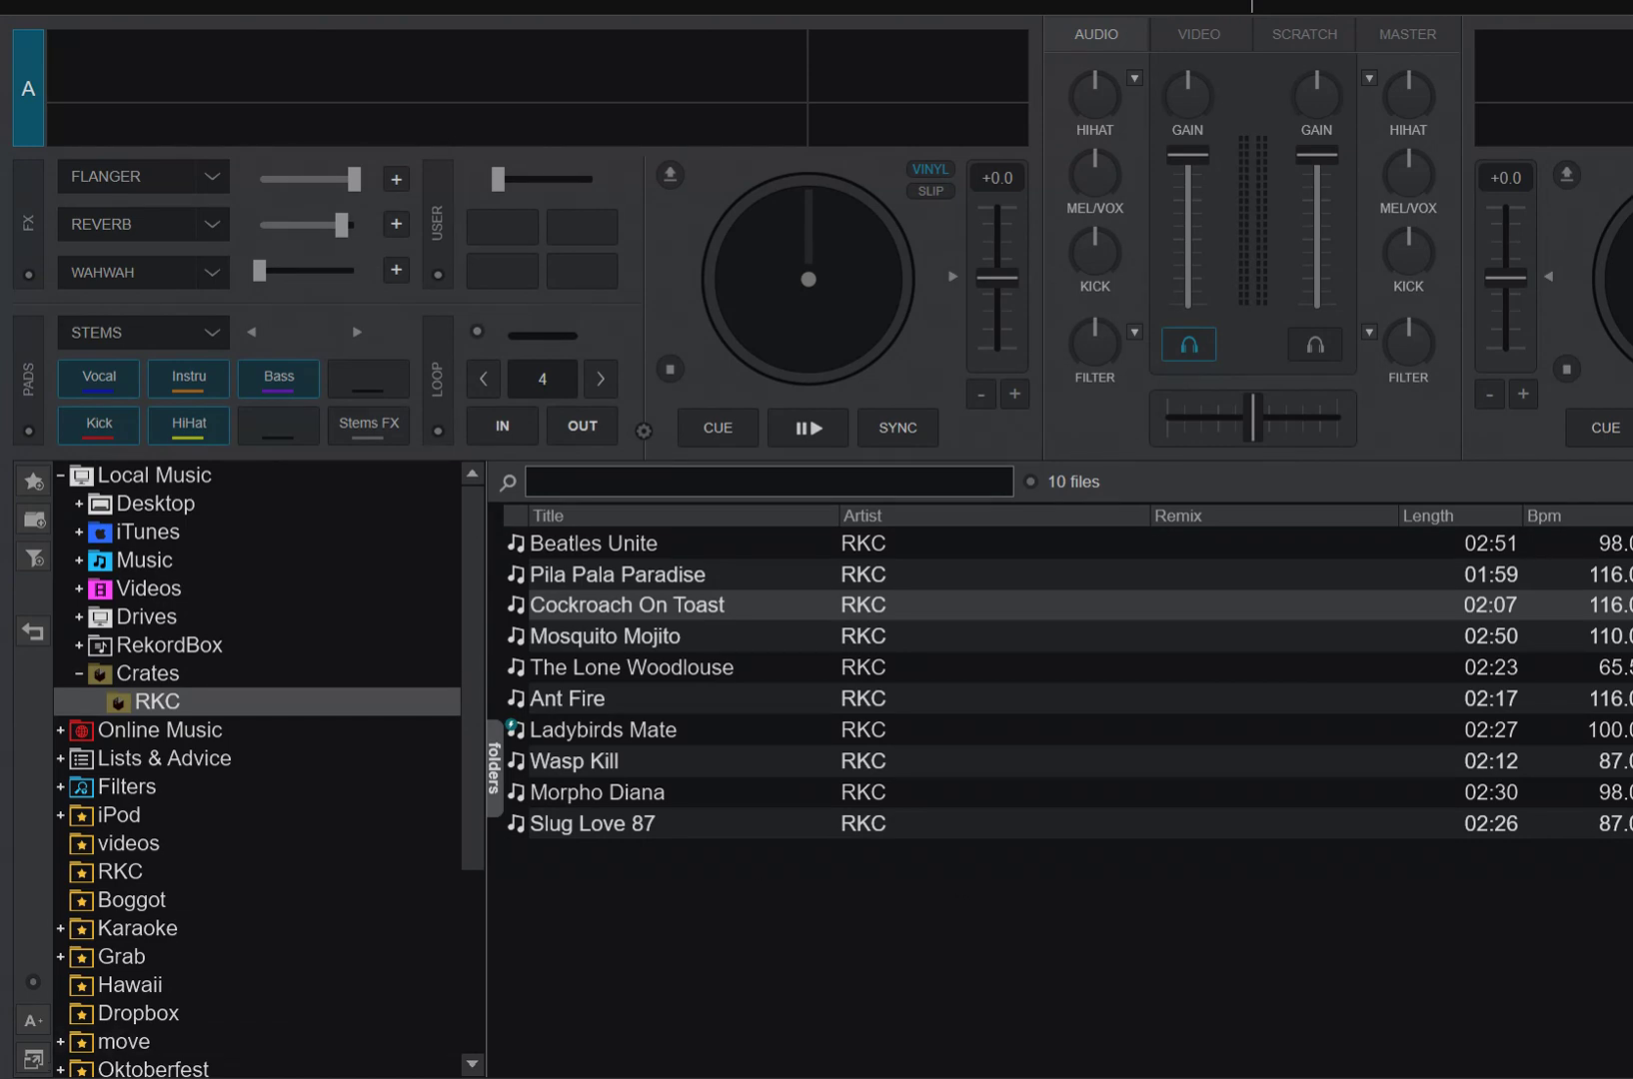
- Launch Serato DJ Pro from the system search and list its RKC crate's 10 tracks
{"action": "key", "text": "super"}
{"action": "type", "text": "serato"}
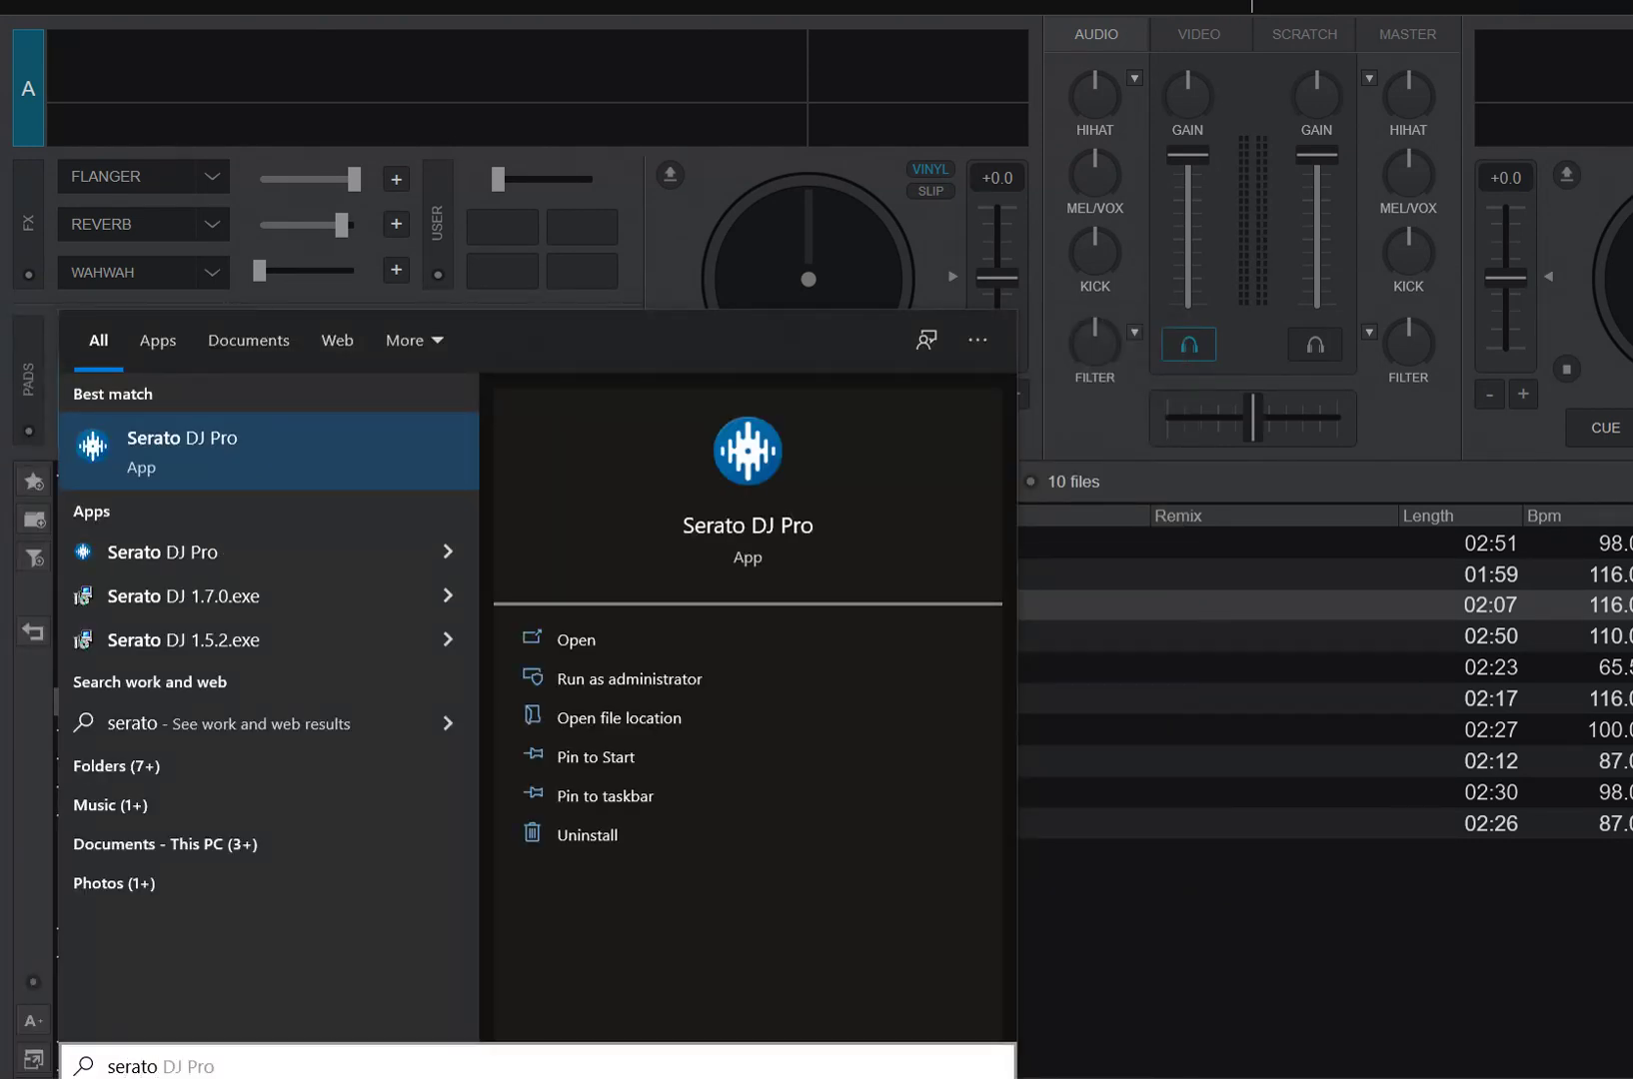
{"action": "key", "text": "Escape"}
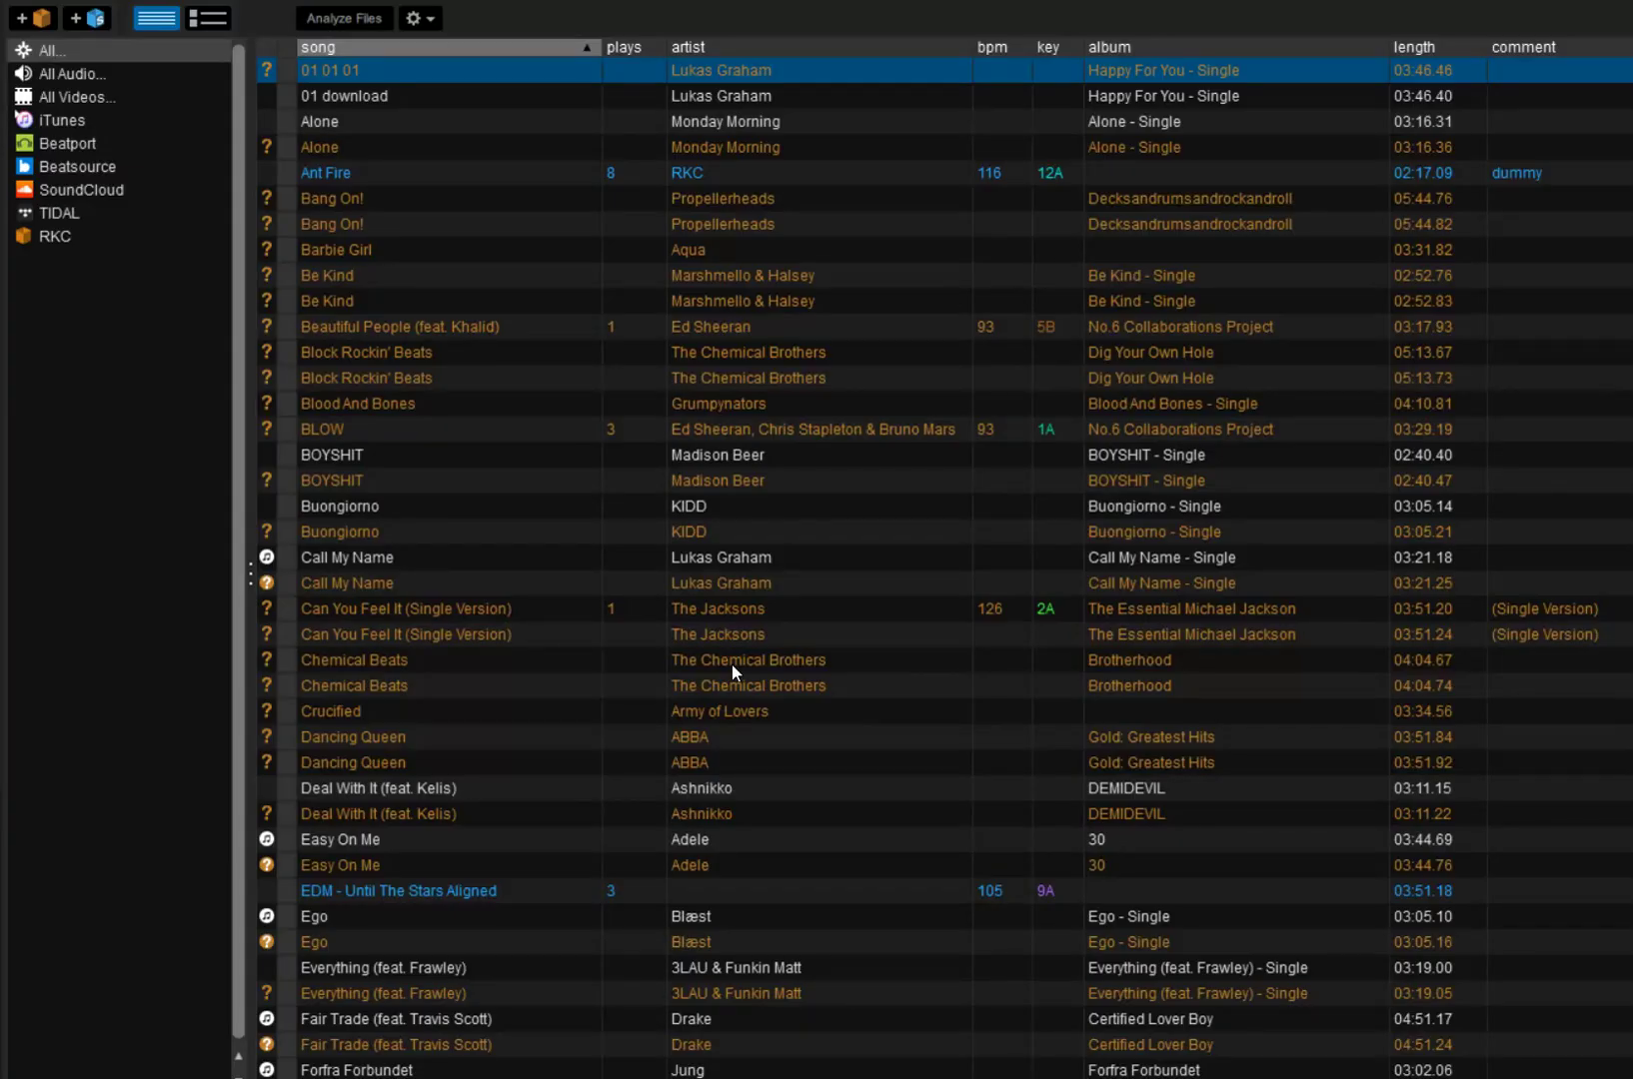
{"action": "left_click", "coordinate": [55, 237]}
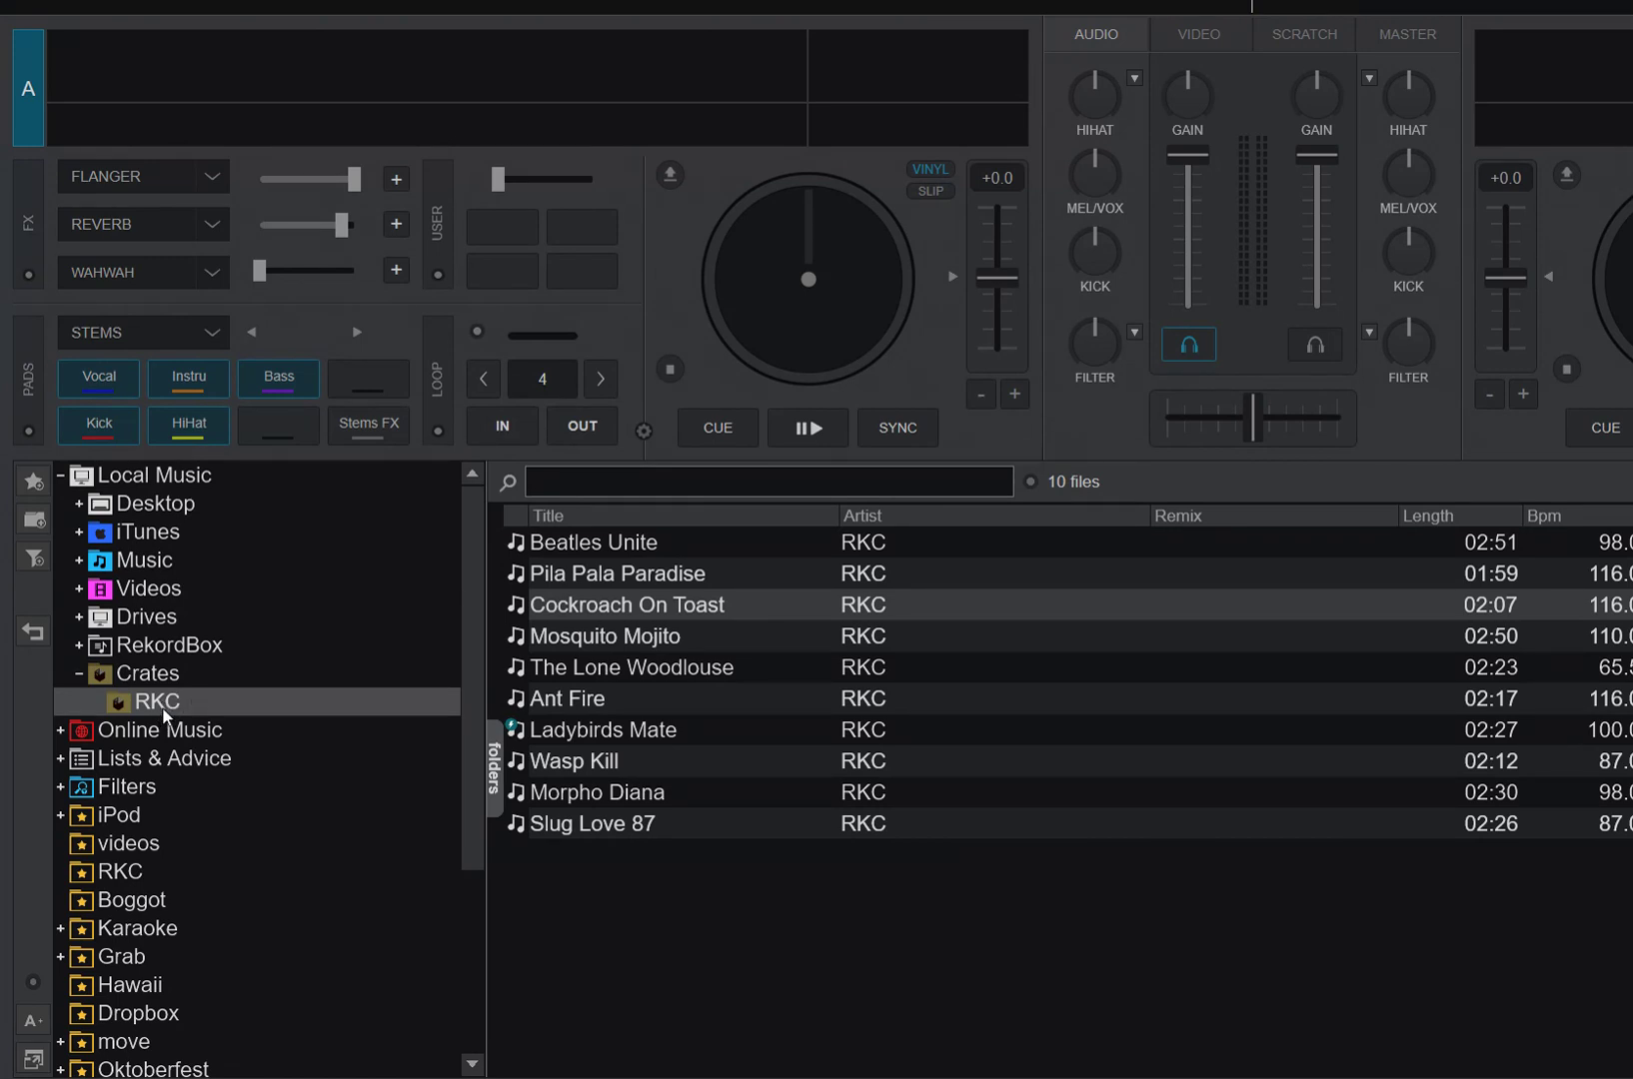
- Drag We Love Disco (Feat:Josefine) and Clean Disco Machine from Boggot into RKC, making 12 tracks
{"action": "left_click", "coordinate": [130, 899]}
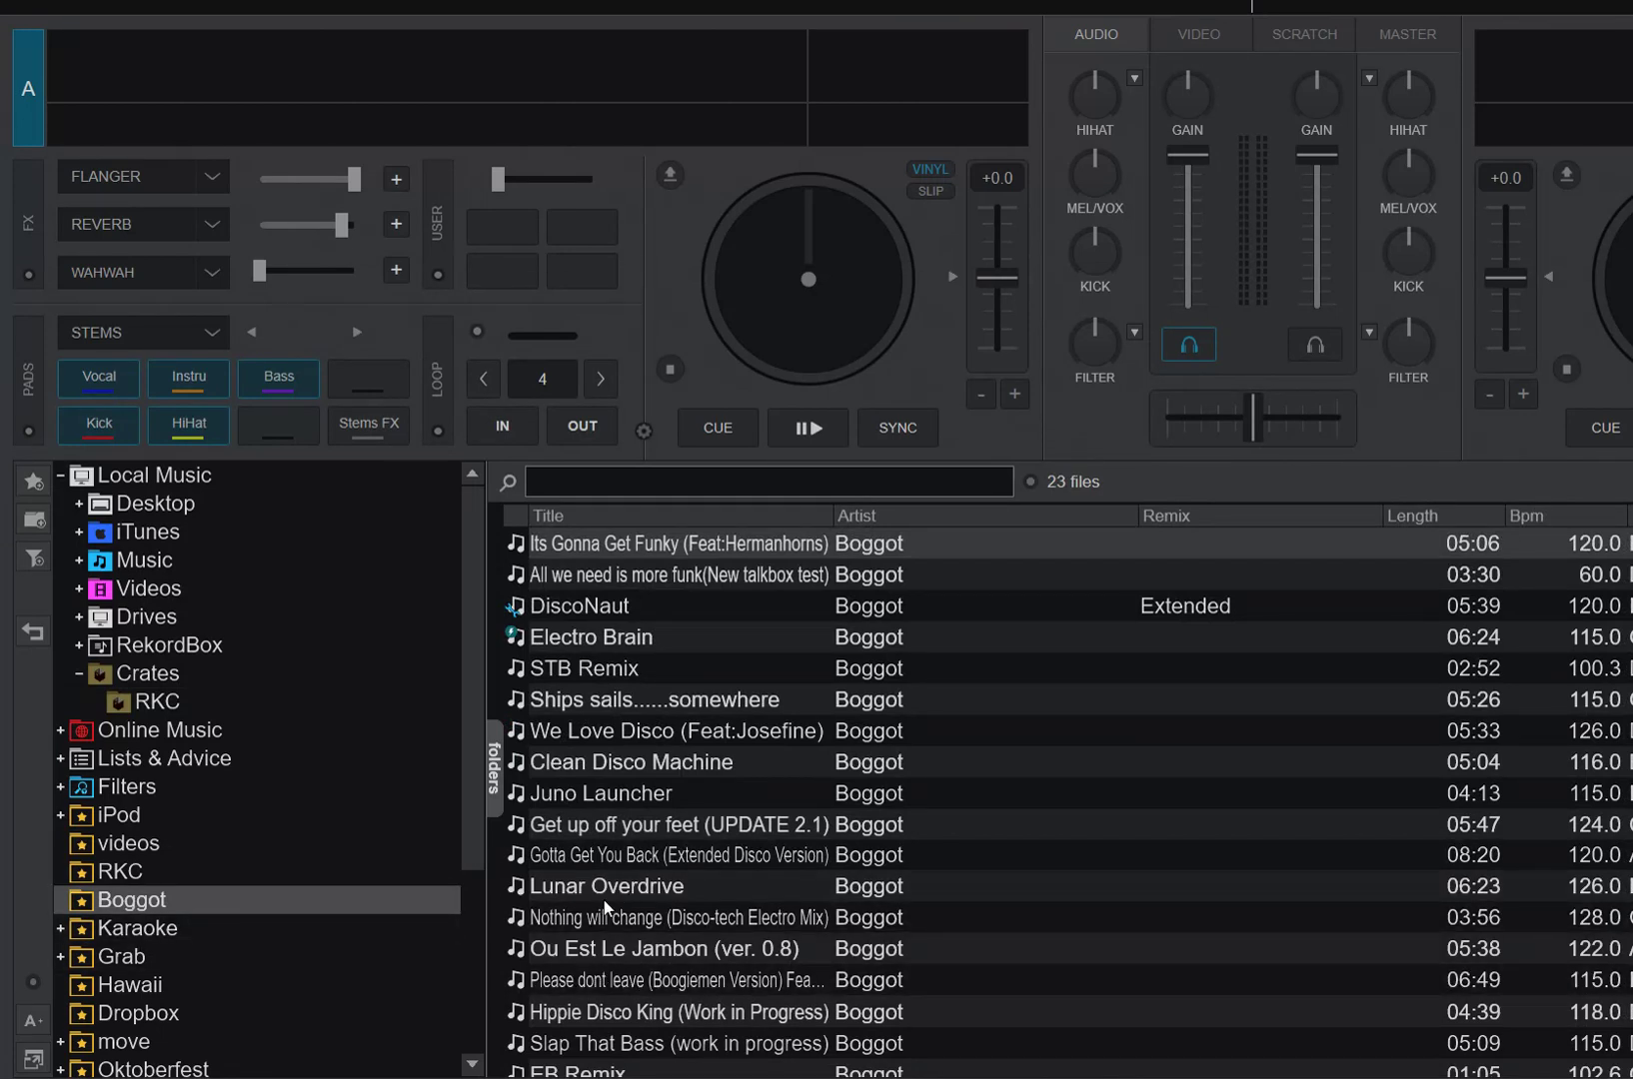
{"action": "left_click", "coordinate": [582, 737]}
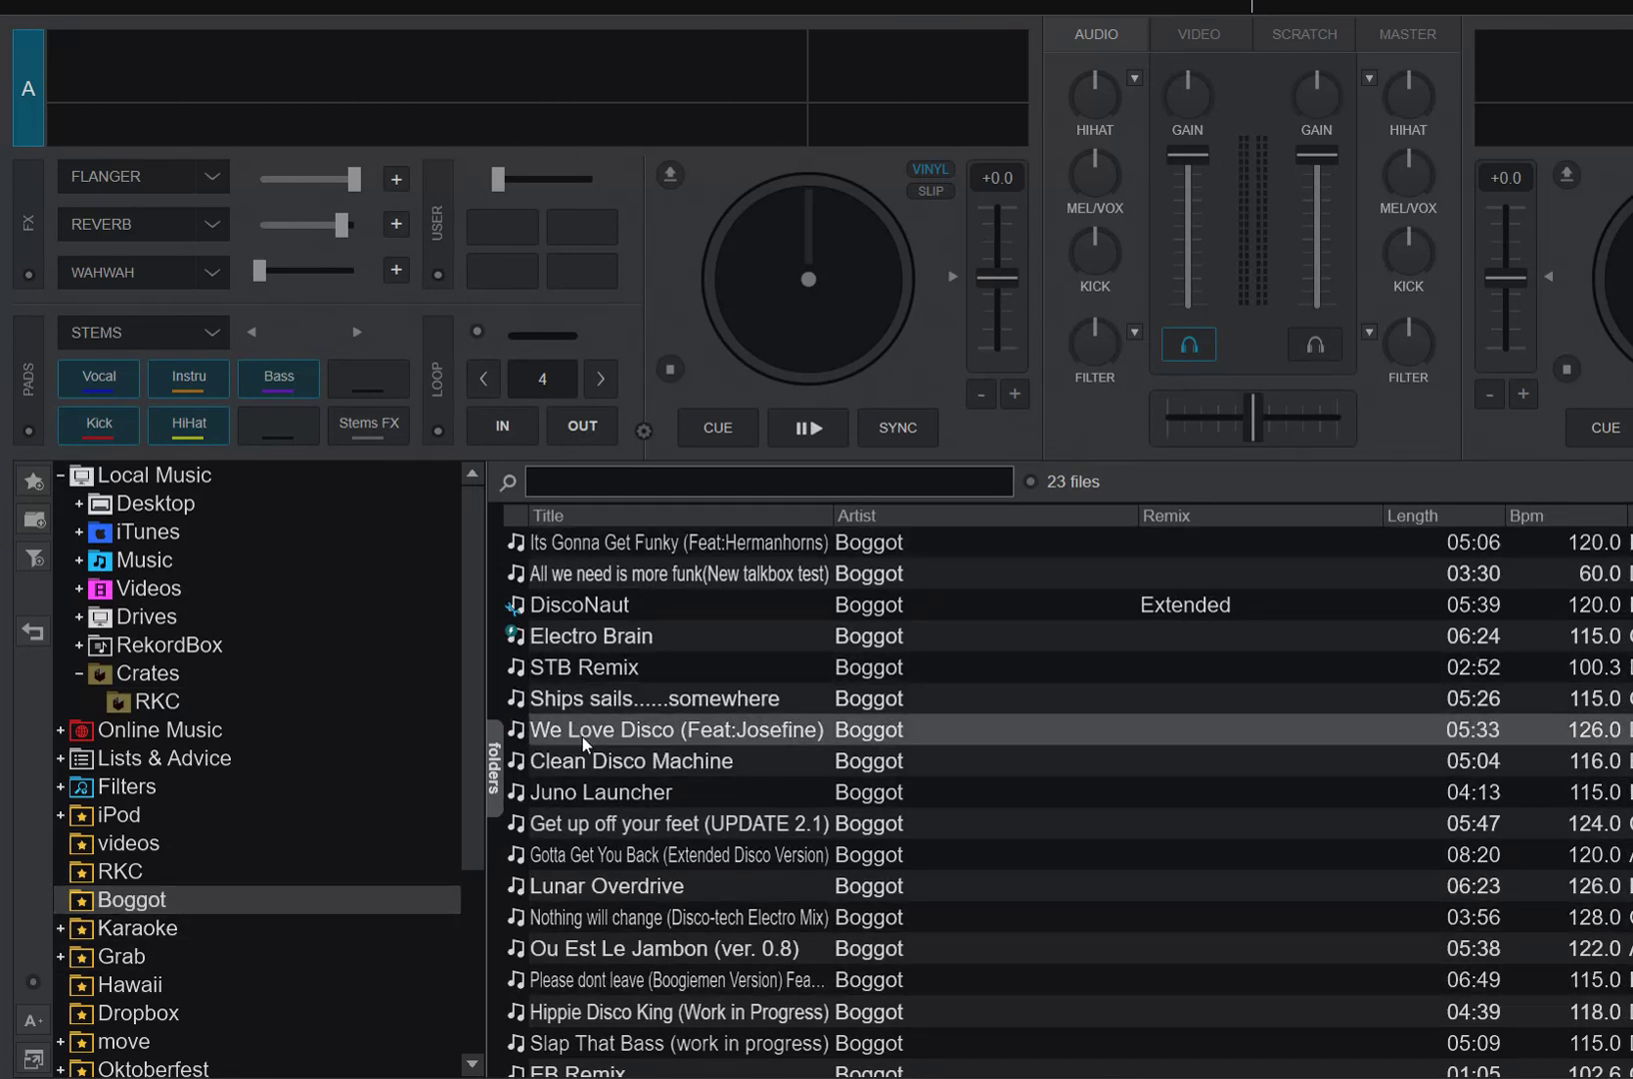
{"action": "left_click", "coordinate": [582, 759], "text": "shift"}
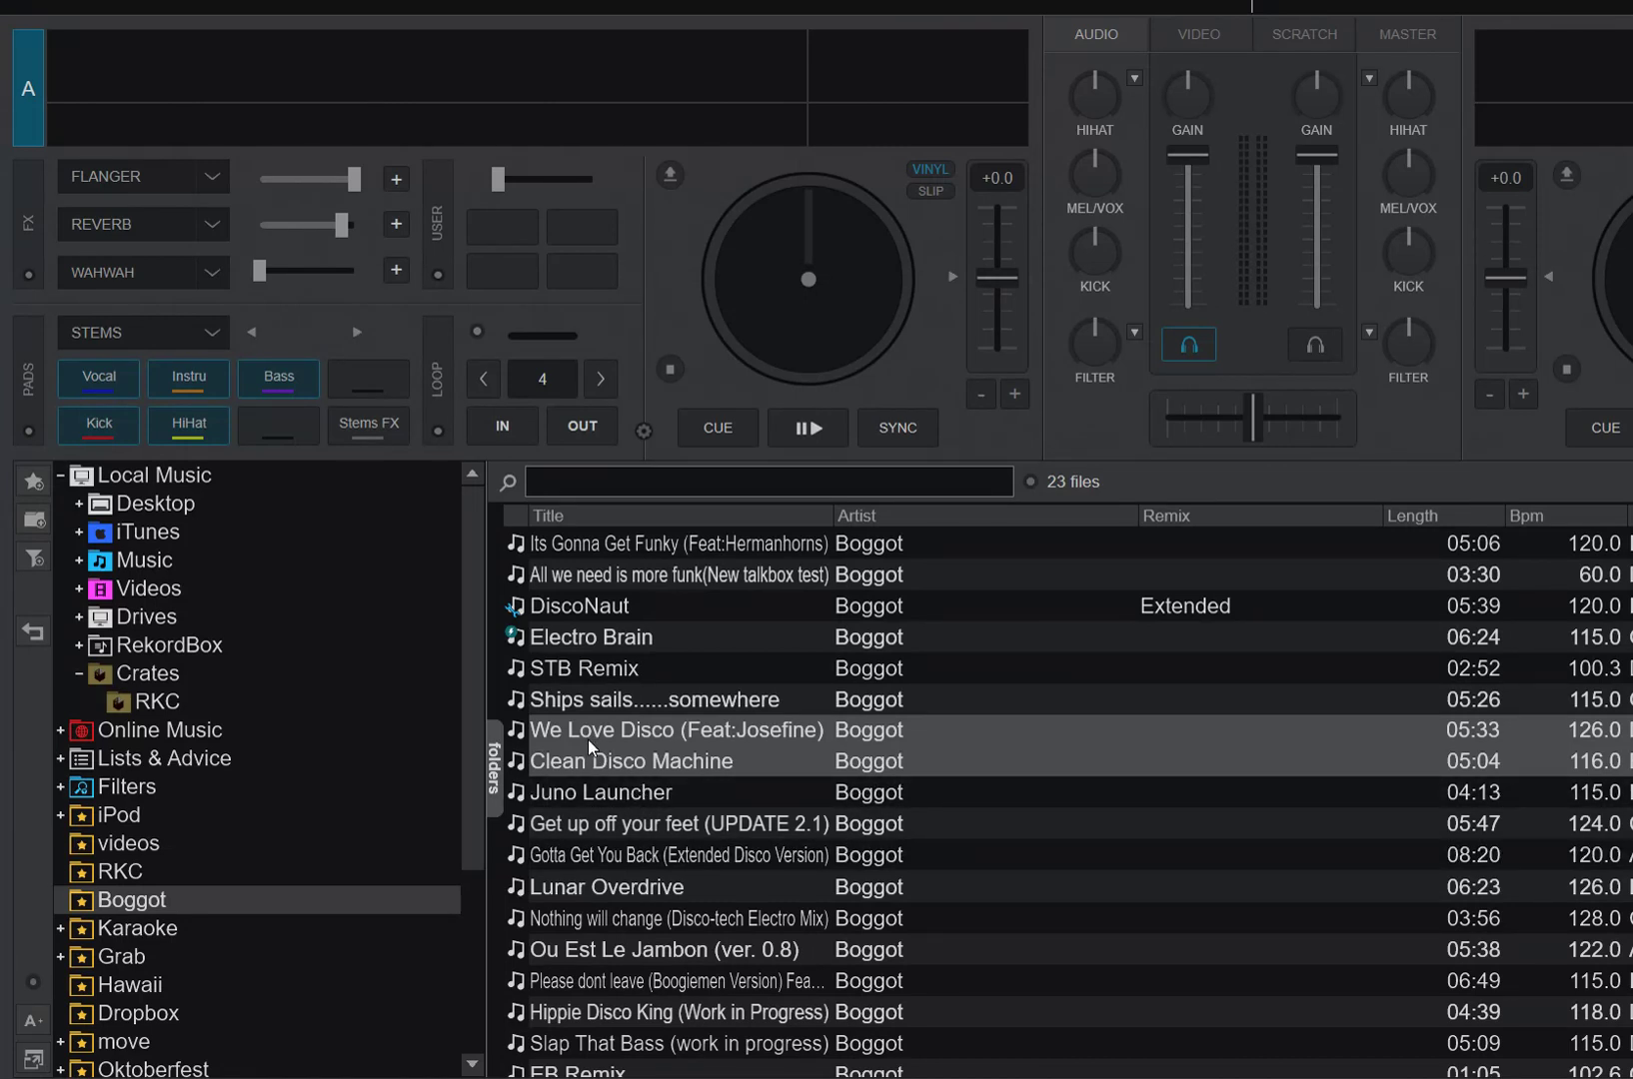
{"action": "left_click_drag", "start_coordinate": [587, 739], "coordinate": [172, 698]}
{"action": "left_click", "coordinate": [172, 698]}
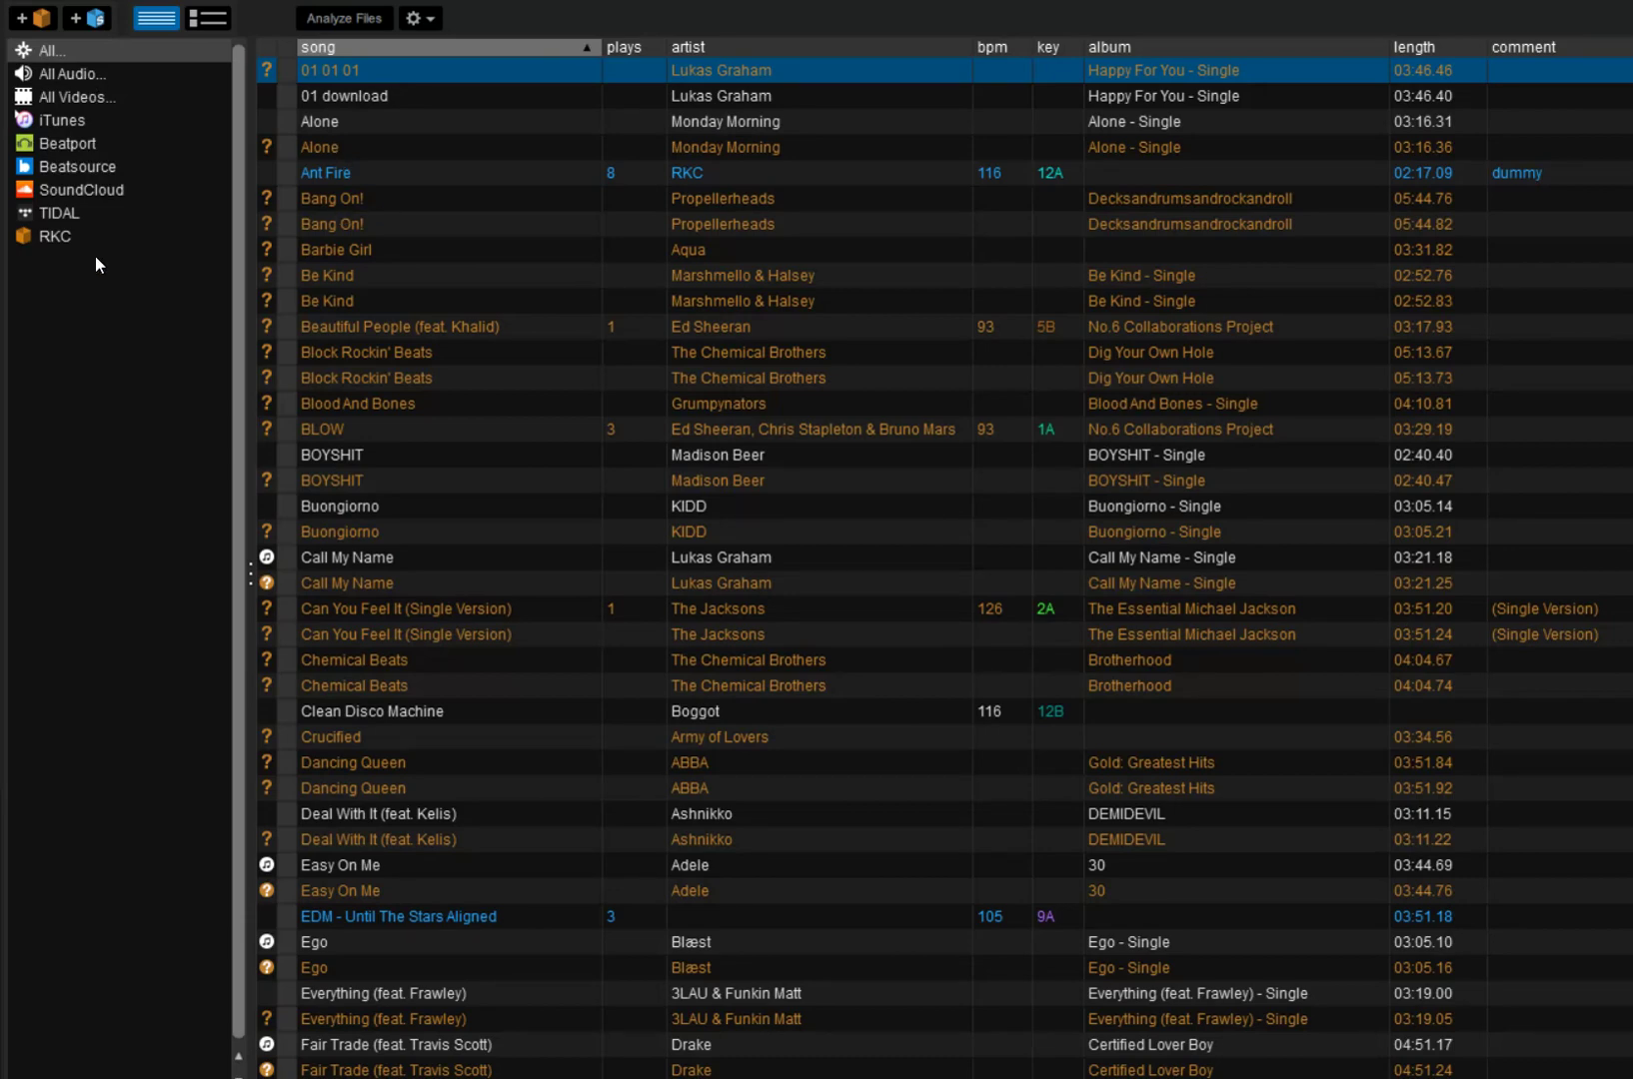
- View Serato's RKC crate, now showing 12 tracks including the two Boggot songs
{"action": "left_click", "coordinate": [66, 236]}
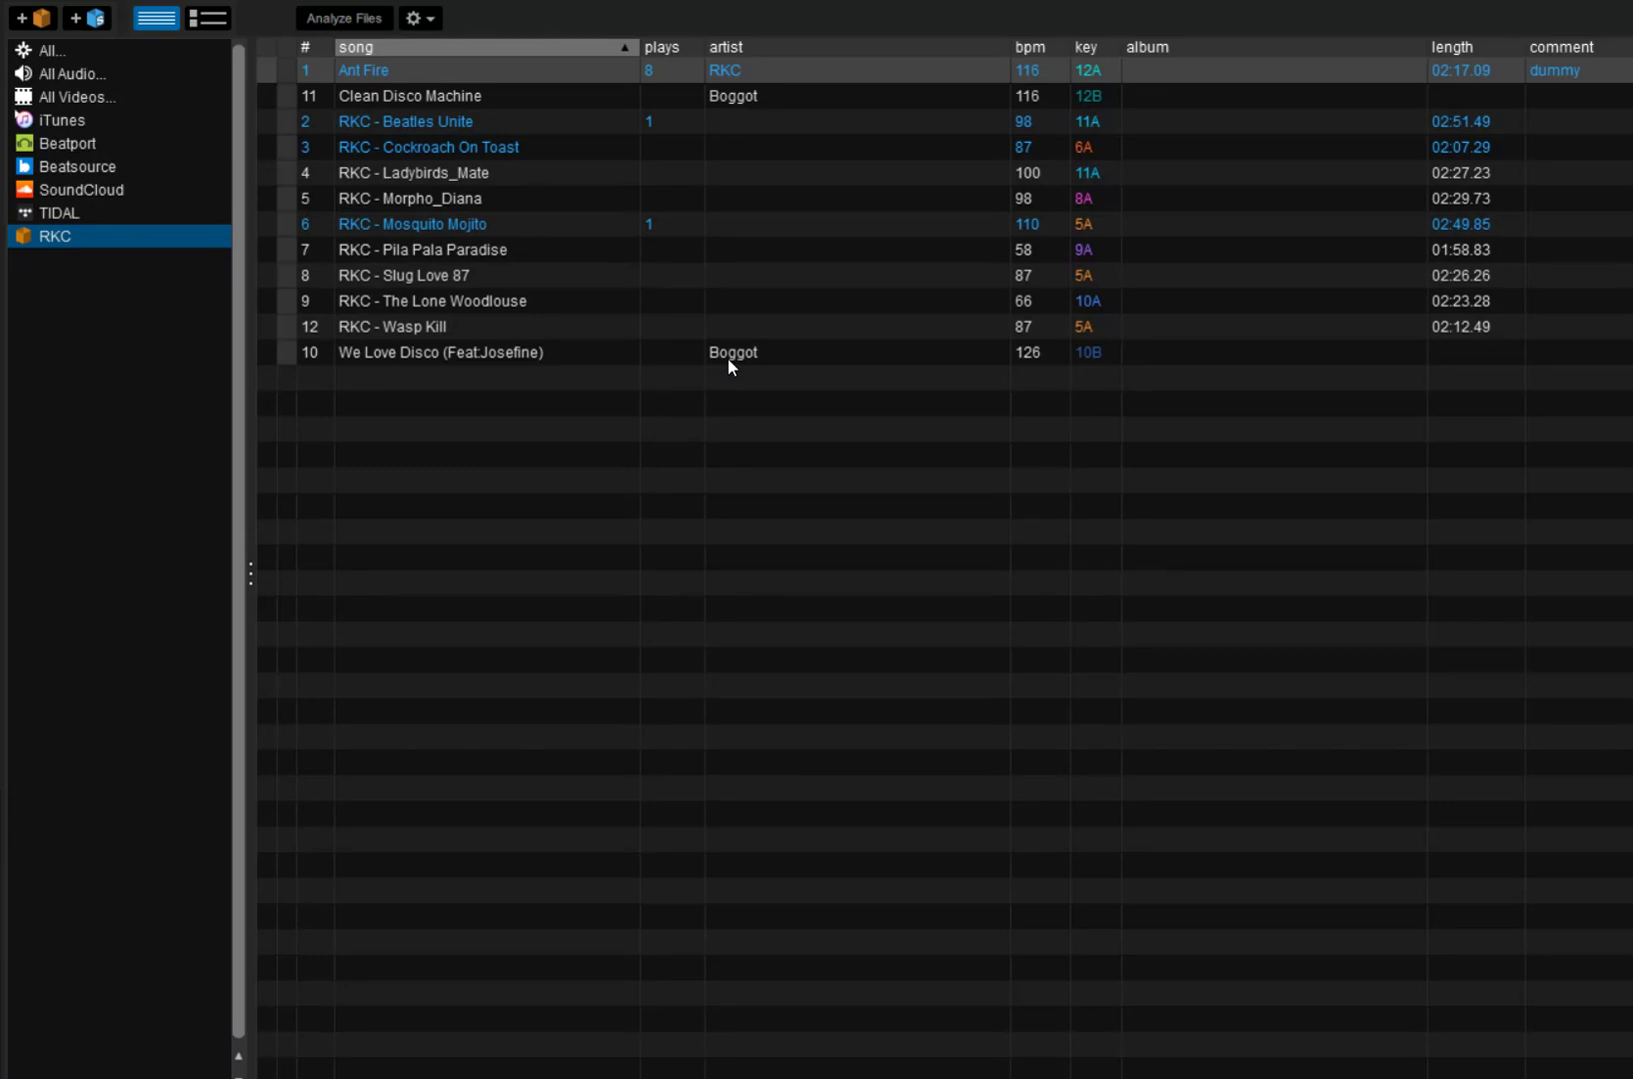
- Create a new smart crate with one rule: song contains 'a'
{"action": "left_click", "coordinate": [78, 20]}
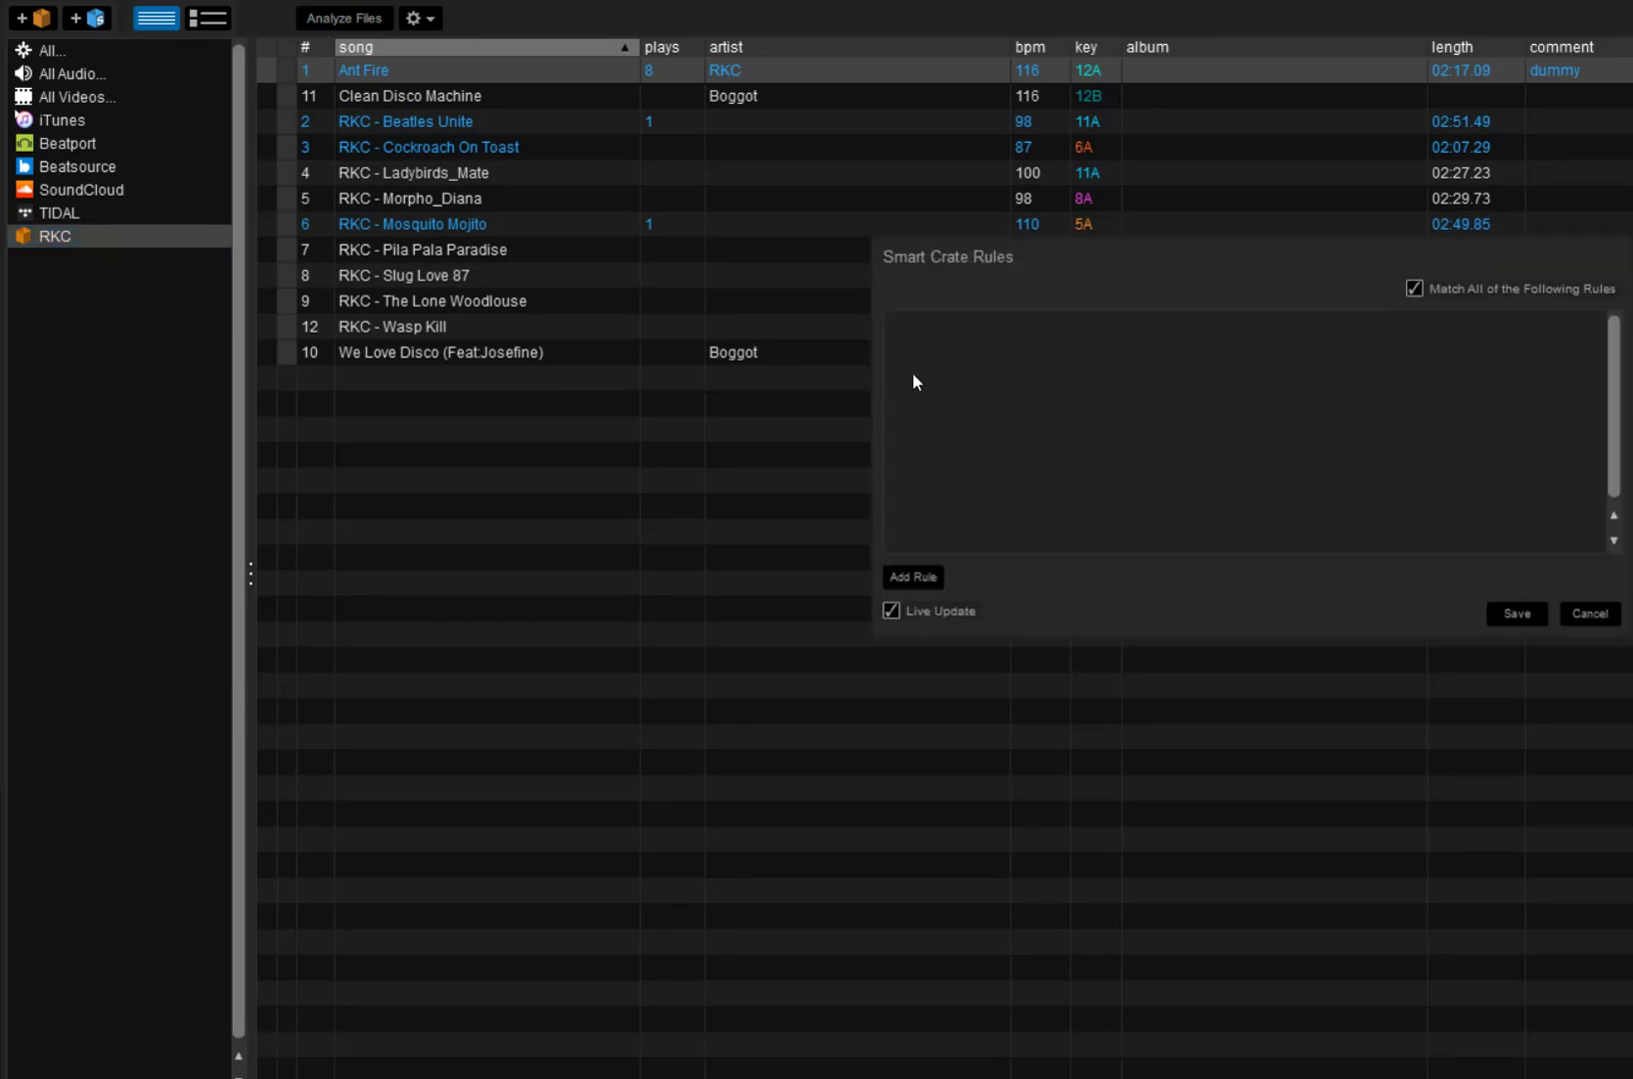
{"action": "left_click", "coordinate": [925, 578]}
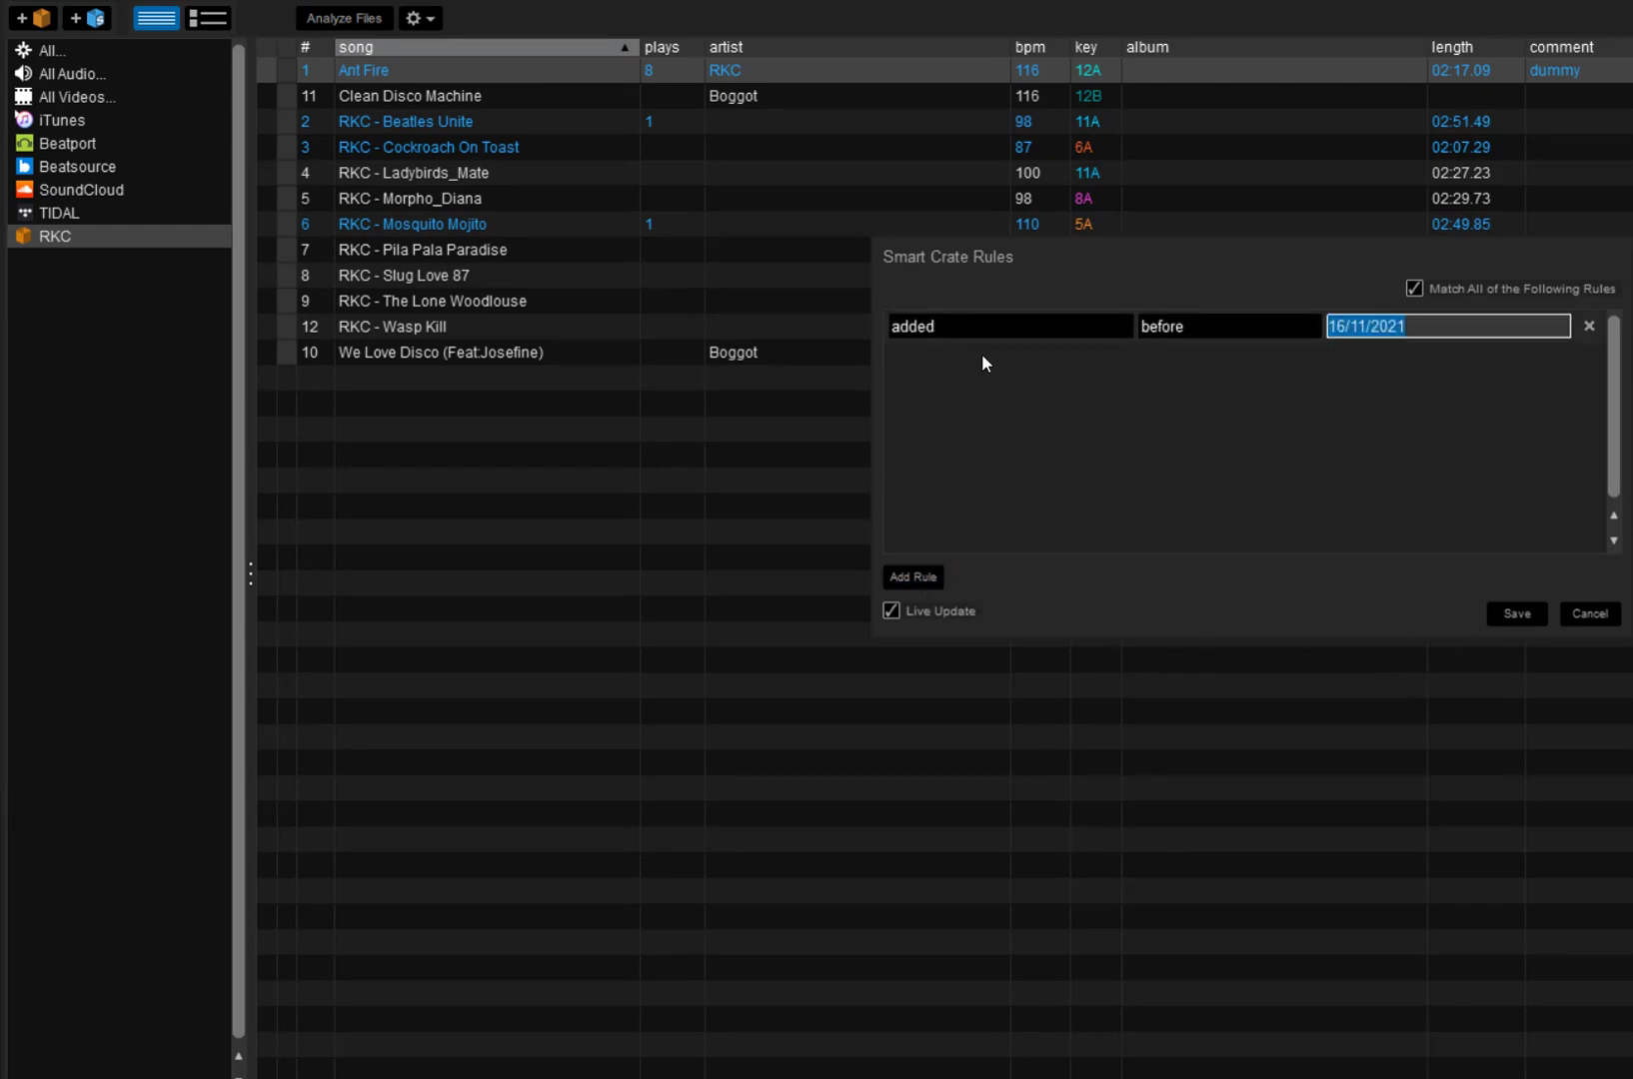
{"action": "left_click", "coordinate": [994, 326]}
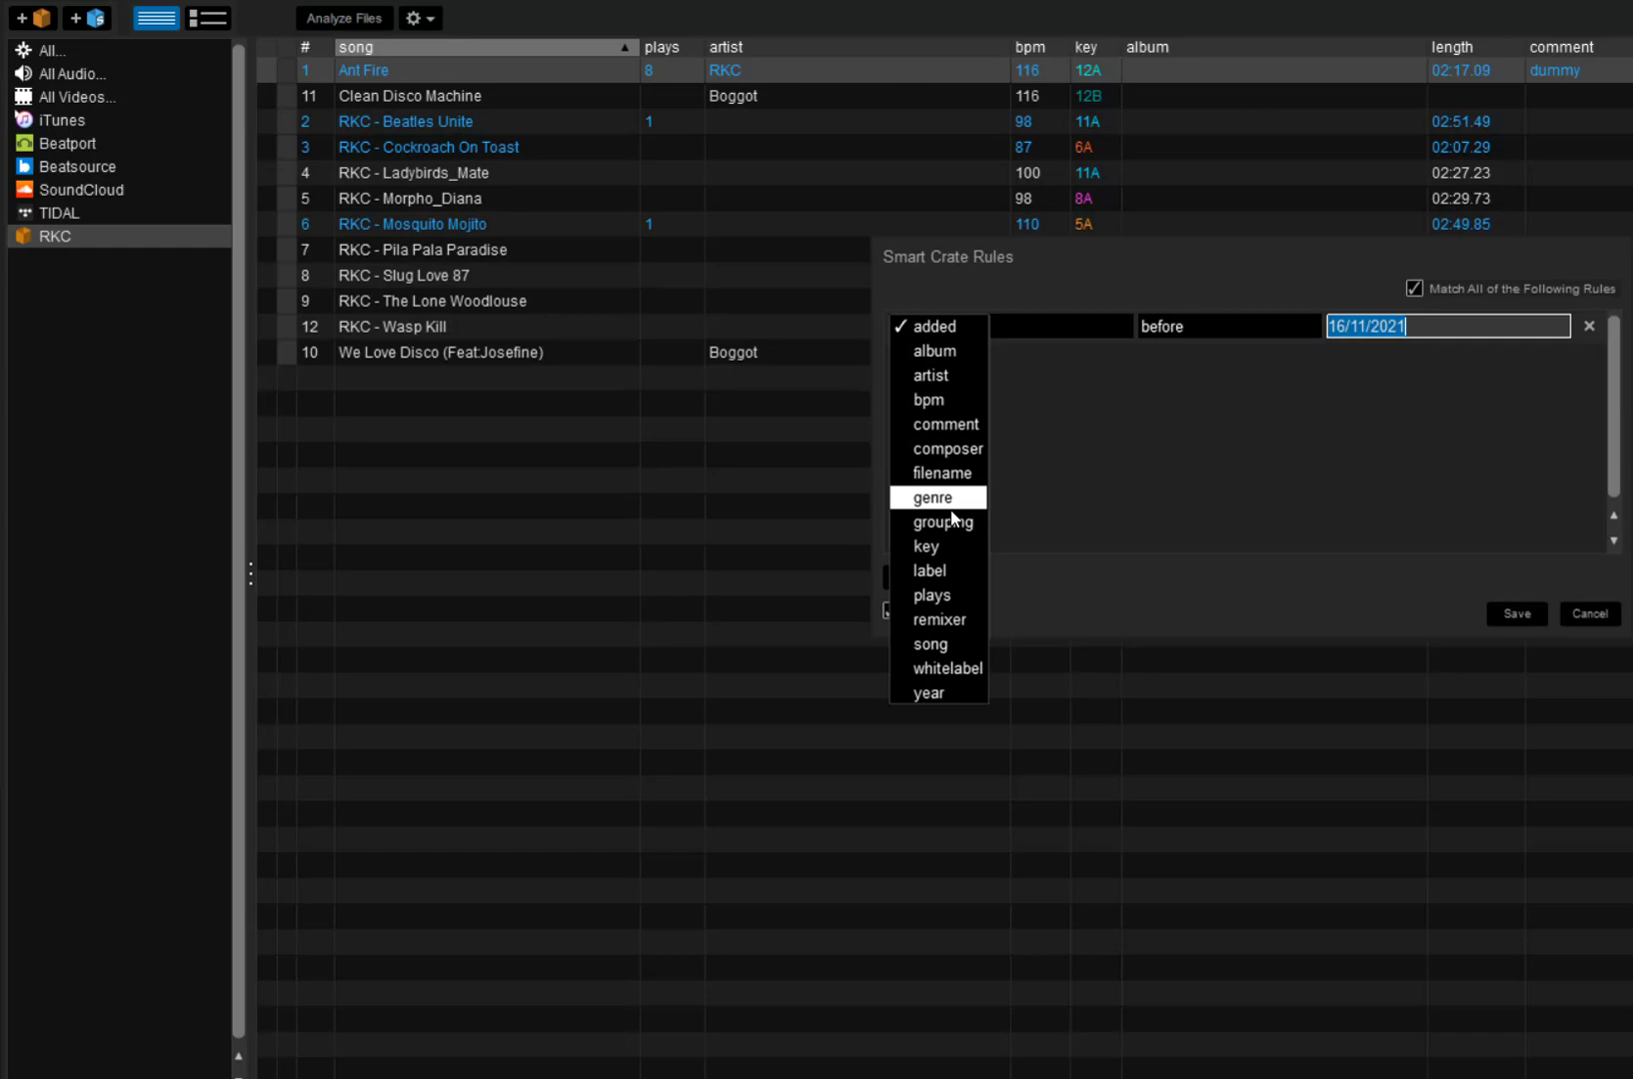
{"action": "left_click", "coordinate": [928, 644]}
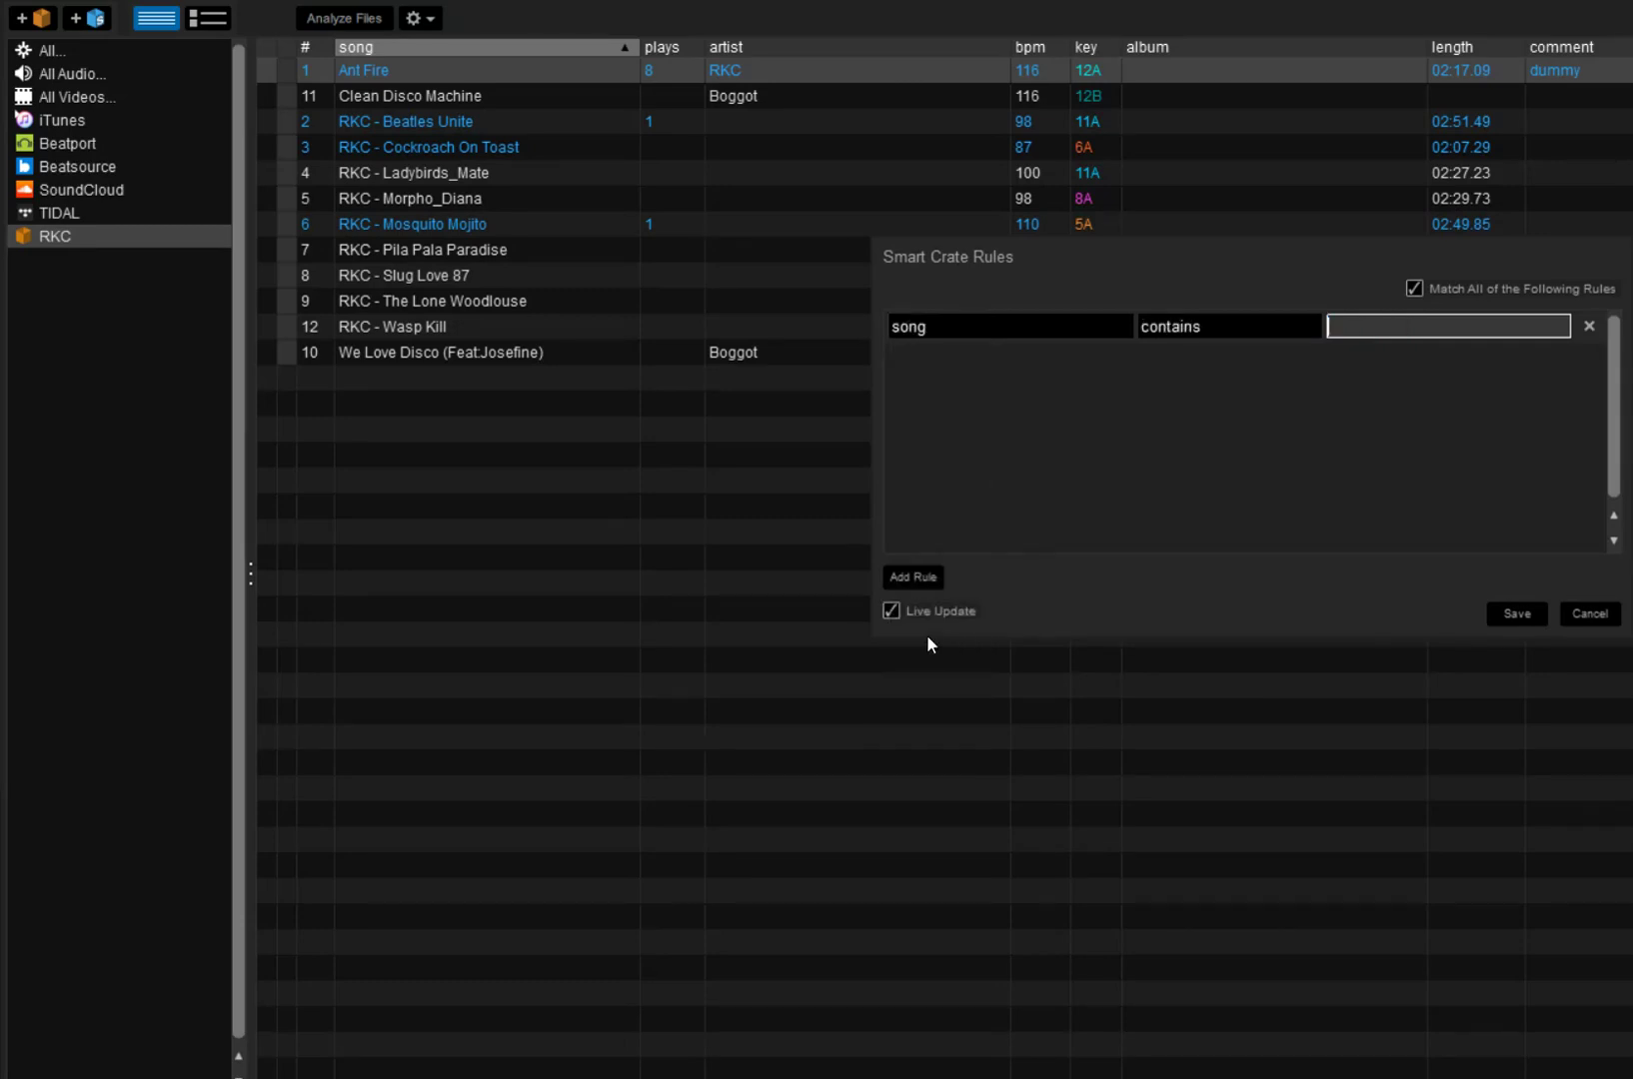
{"action": "left_click", "coordinate": [1388, 331]}
{"action": "type", "text": "a"}
- Save the smart crate and rename crate 1 to 'Songs with a'
{"action": "left_click", "coordinate": [1514, 617]}
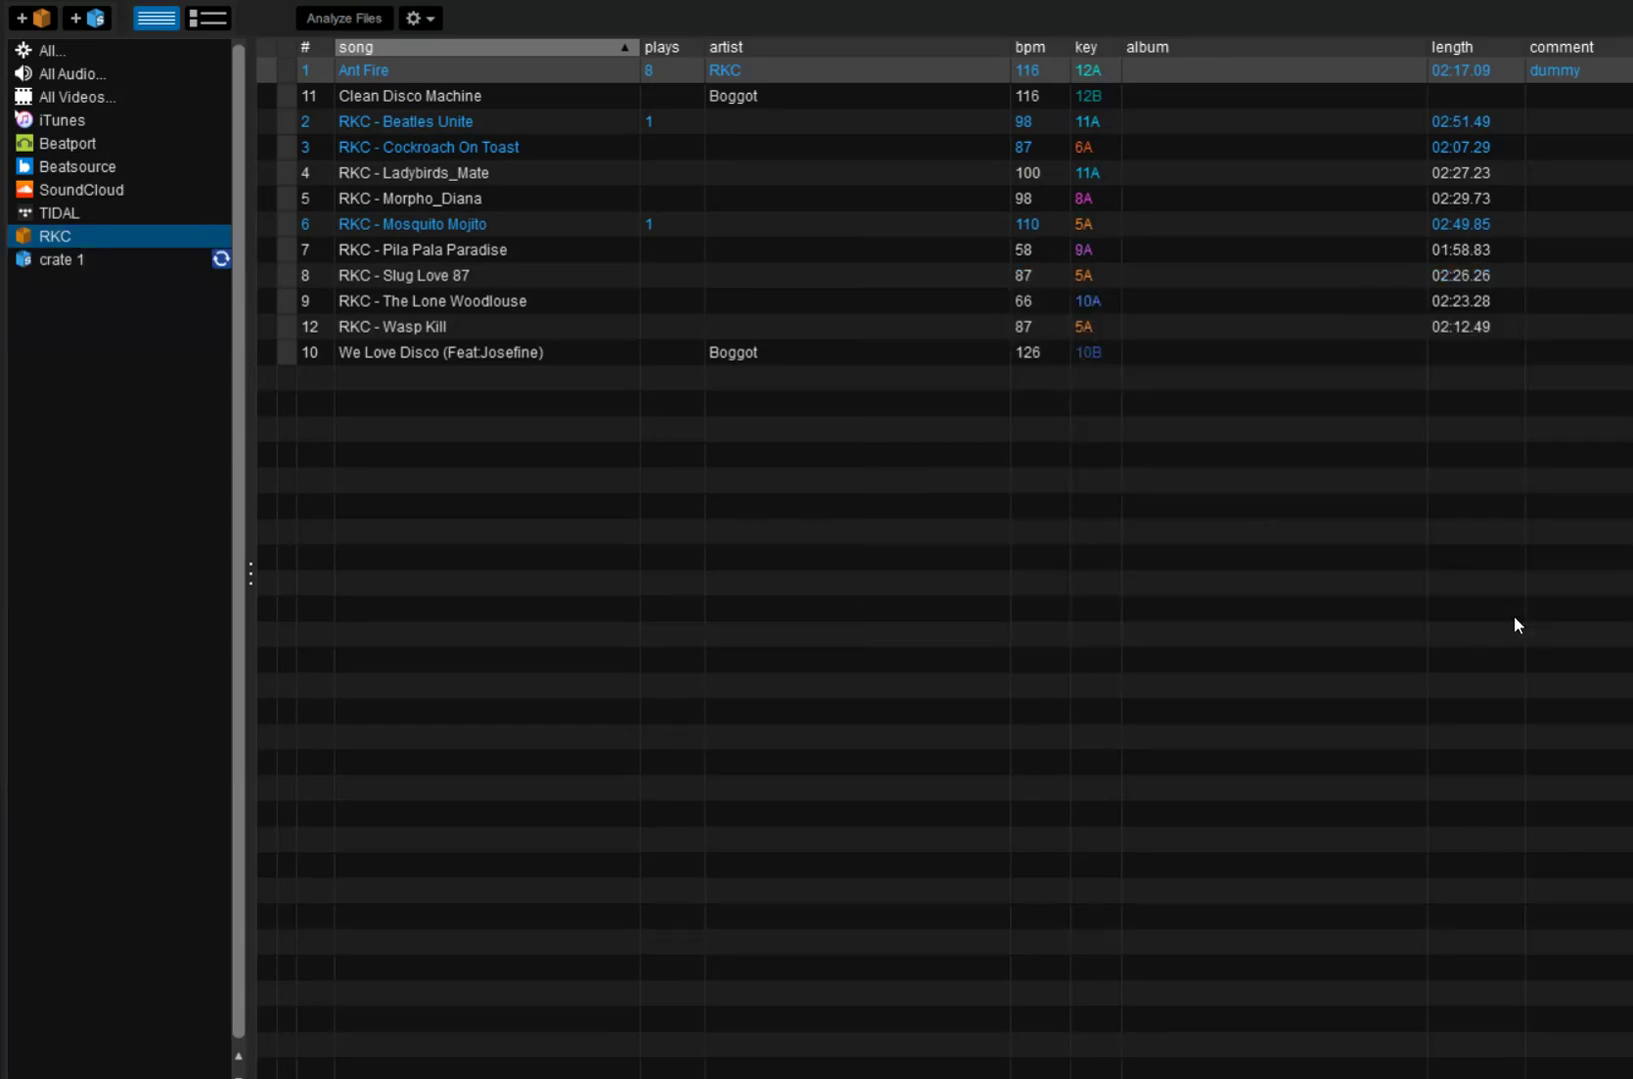
{"action": "left_click", "coordinate": [54, 259]}
{"action": "double_click", "coordinate": [54, 263]}
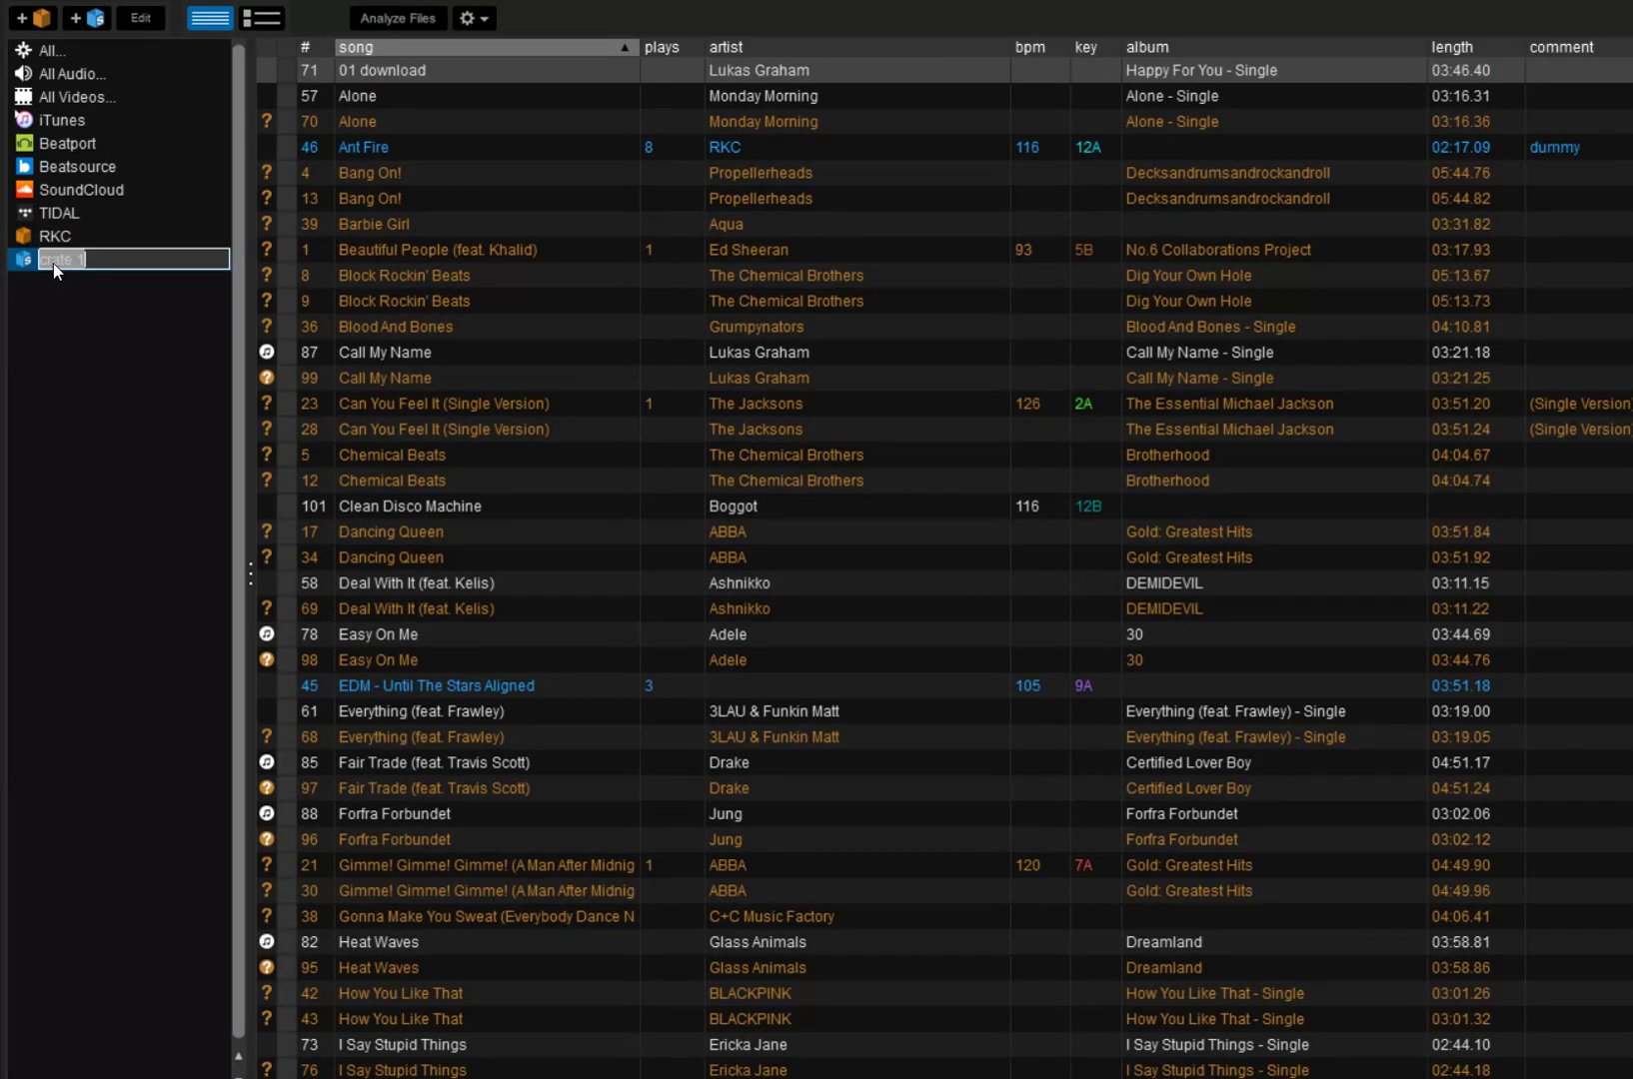
{"action": "type", "text": "Songs with a"}
{"action": "left_click", "coordinate": [76, 230]}
- Scroll through the tracks listed in the Songs with a crate
{"action": "left_click", "coordinate": [94, 259]}
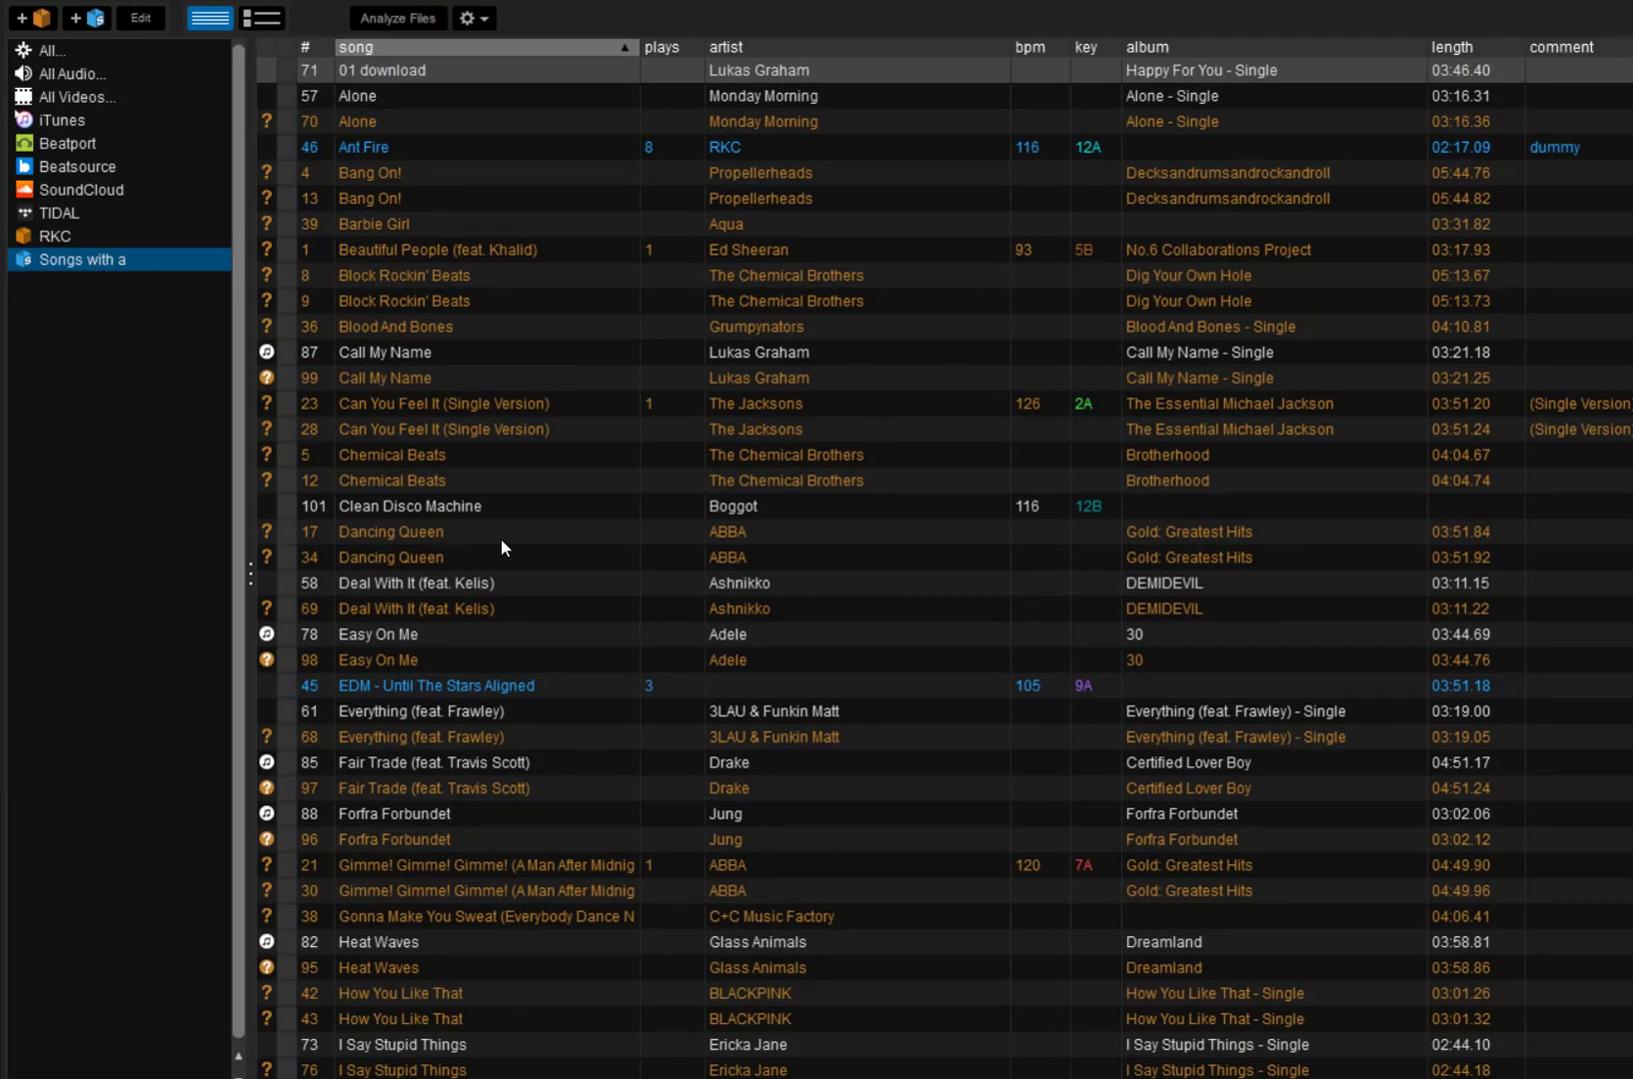
{"action": "scroll", "coordinate": [683, 493], "scroll_direction": "down", "scroll_amount": 20}
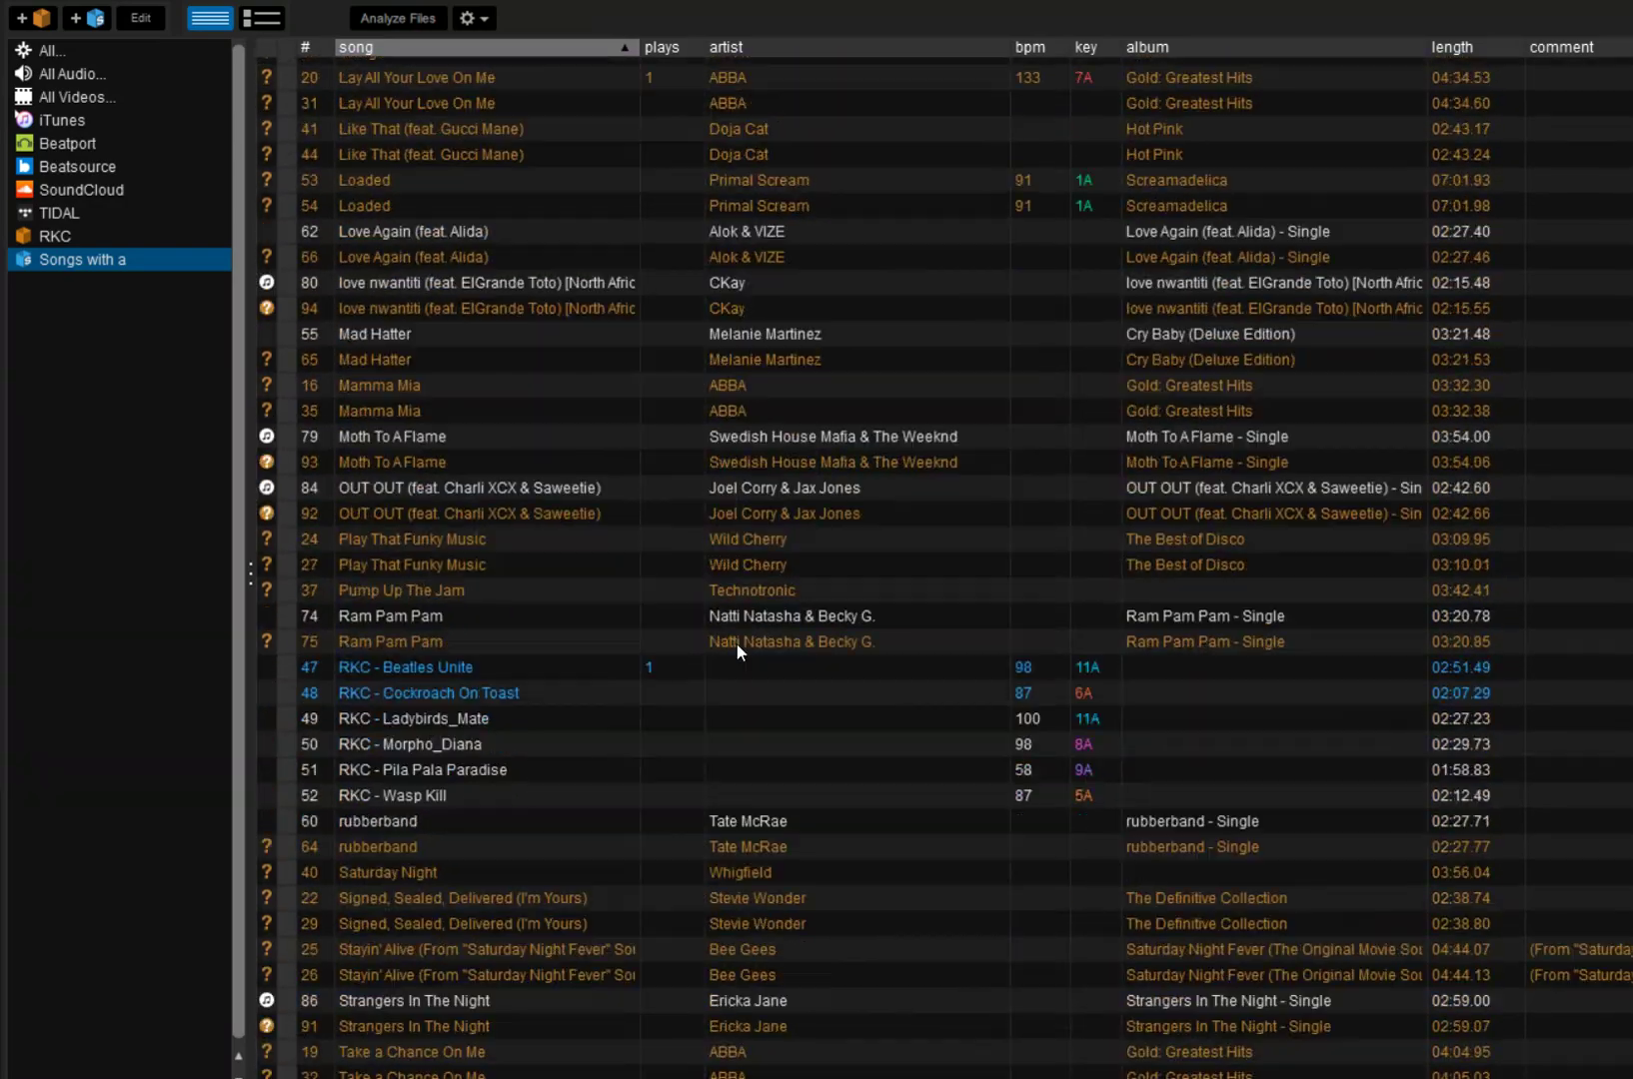
{"action": "scroll", "coordinate": [770, 695], "scroll_direction": "up", "scroll_amount": 11}
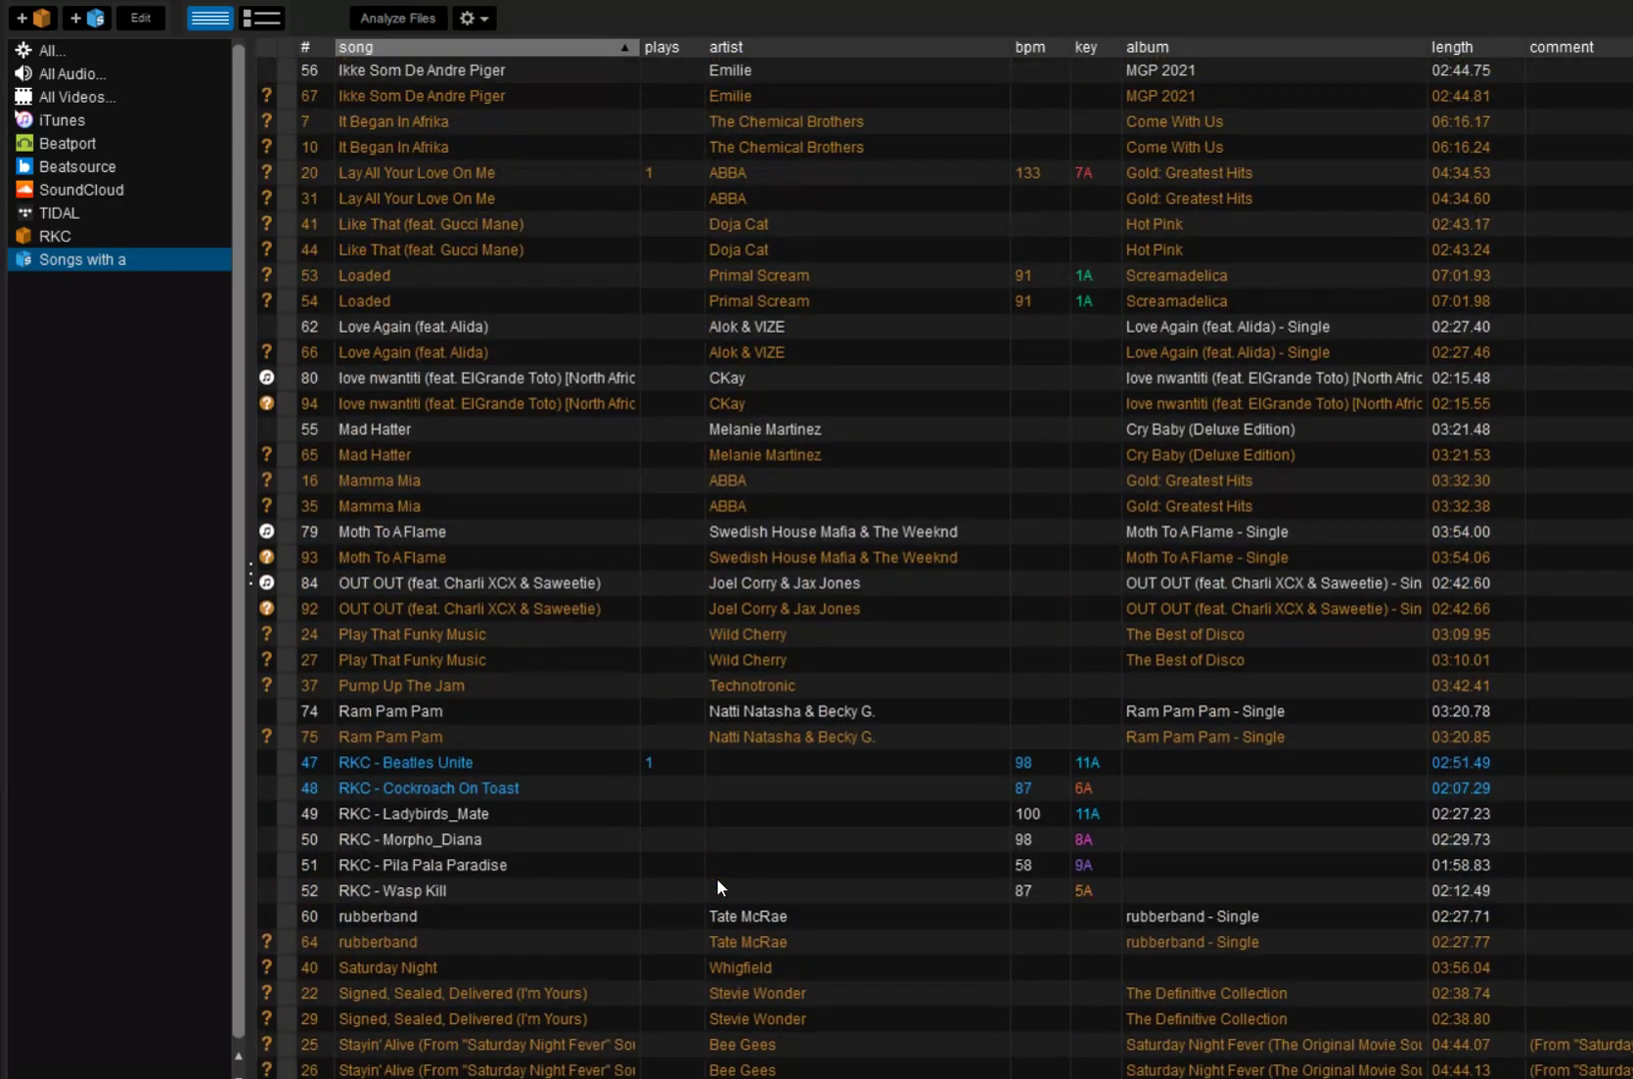
{"action": "scroll", "coordinate": [663, 998], "scroll_direction": "up", "scroll_amount": 9}
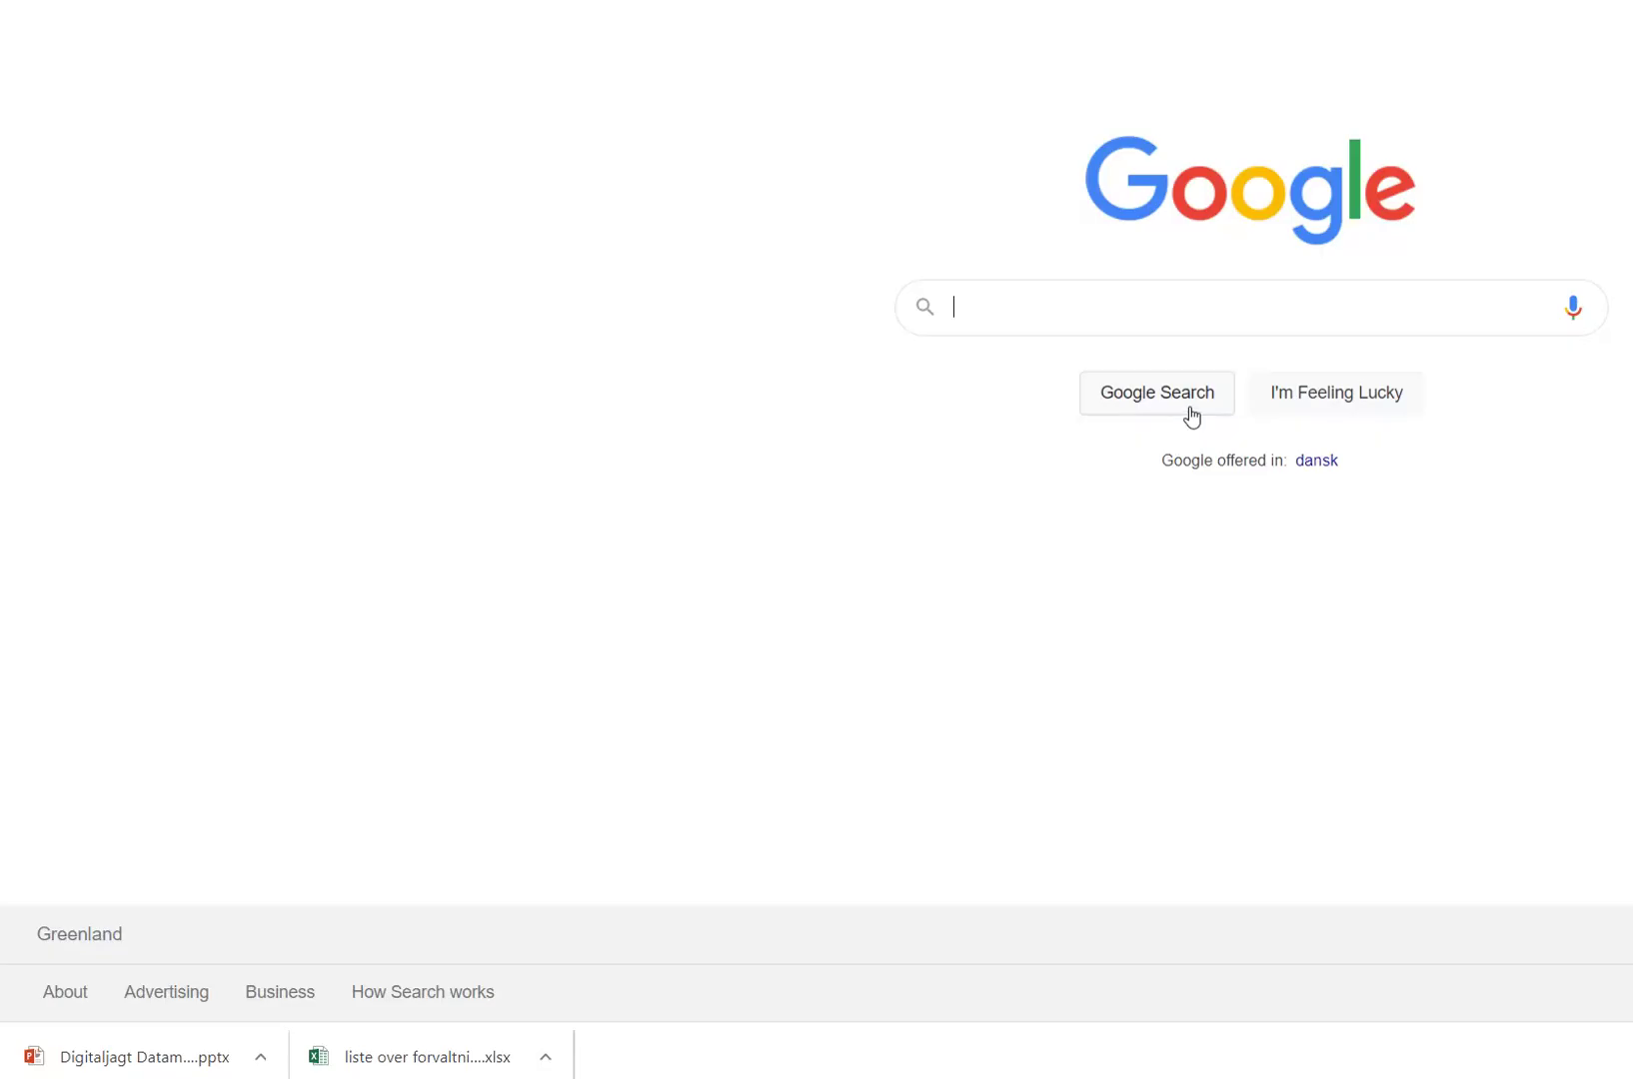
{"action": "key", "text": "super"}
{"action": "type", "text": "vir"}
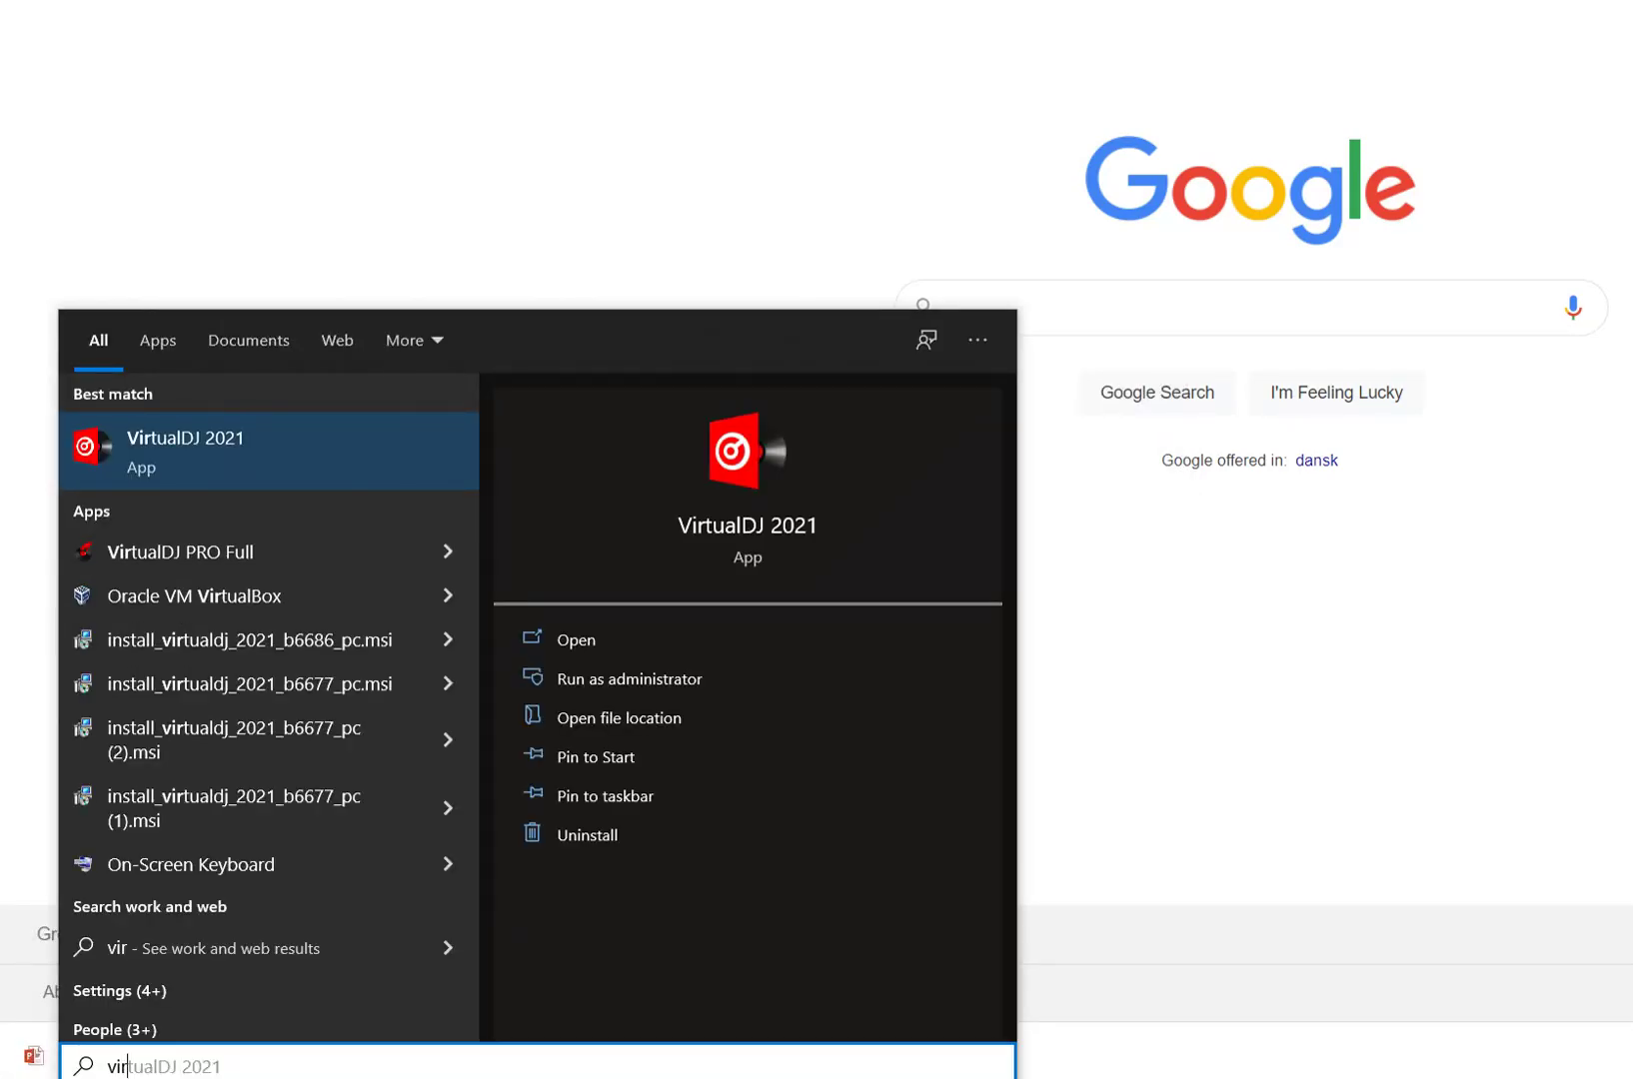
{"action": "key", "text": "Return"}
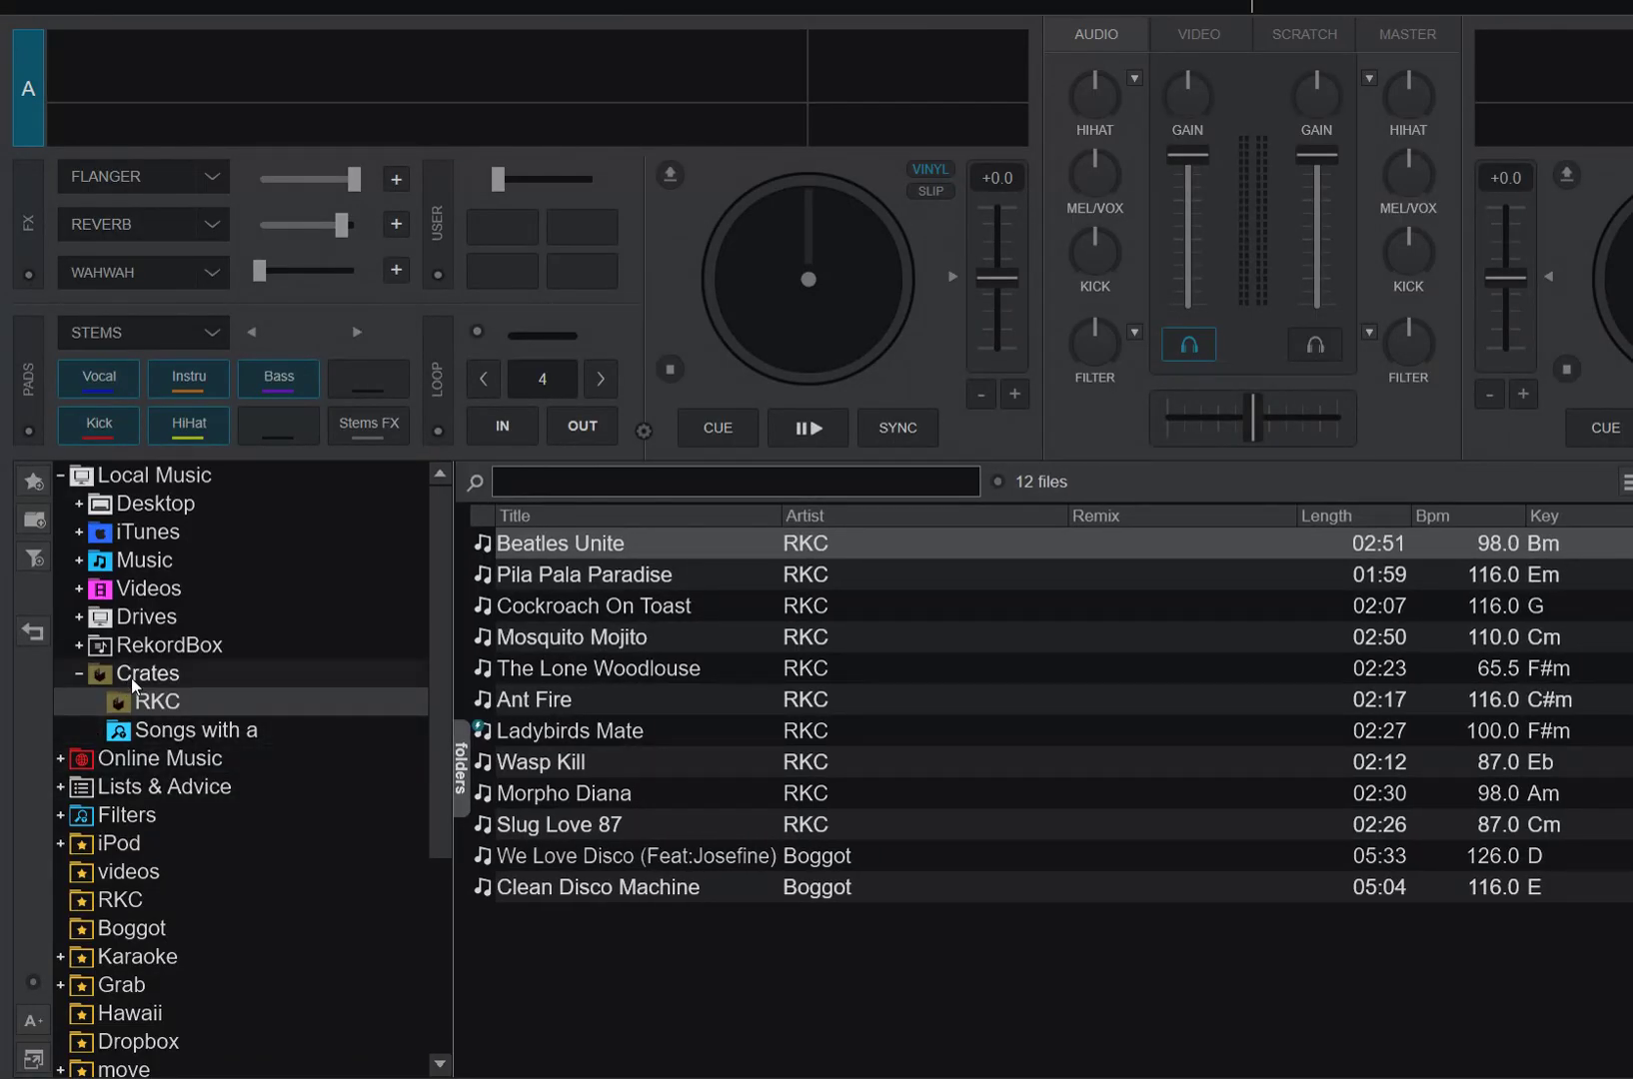
{"action": "left_click", "coordinate": [186, 737]}
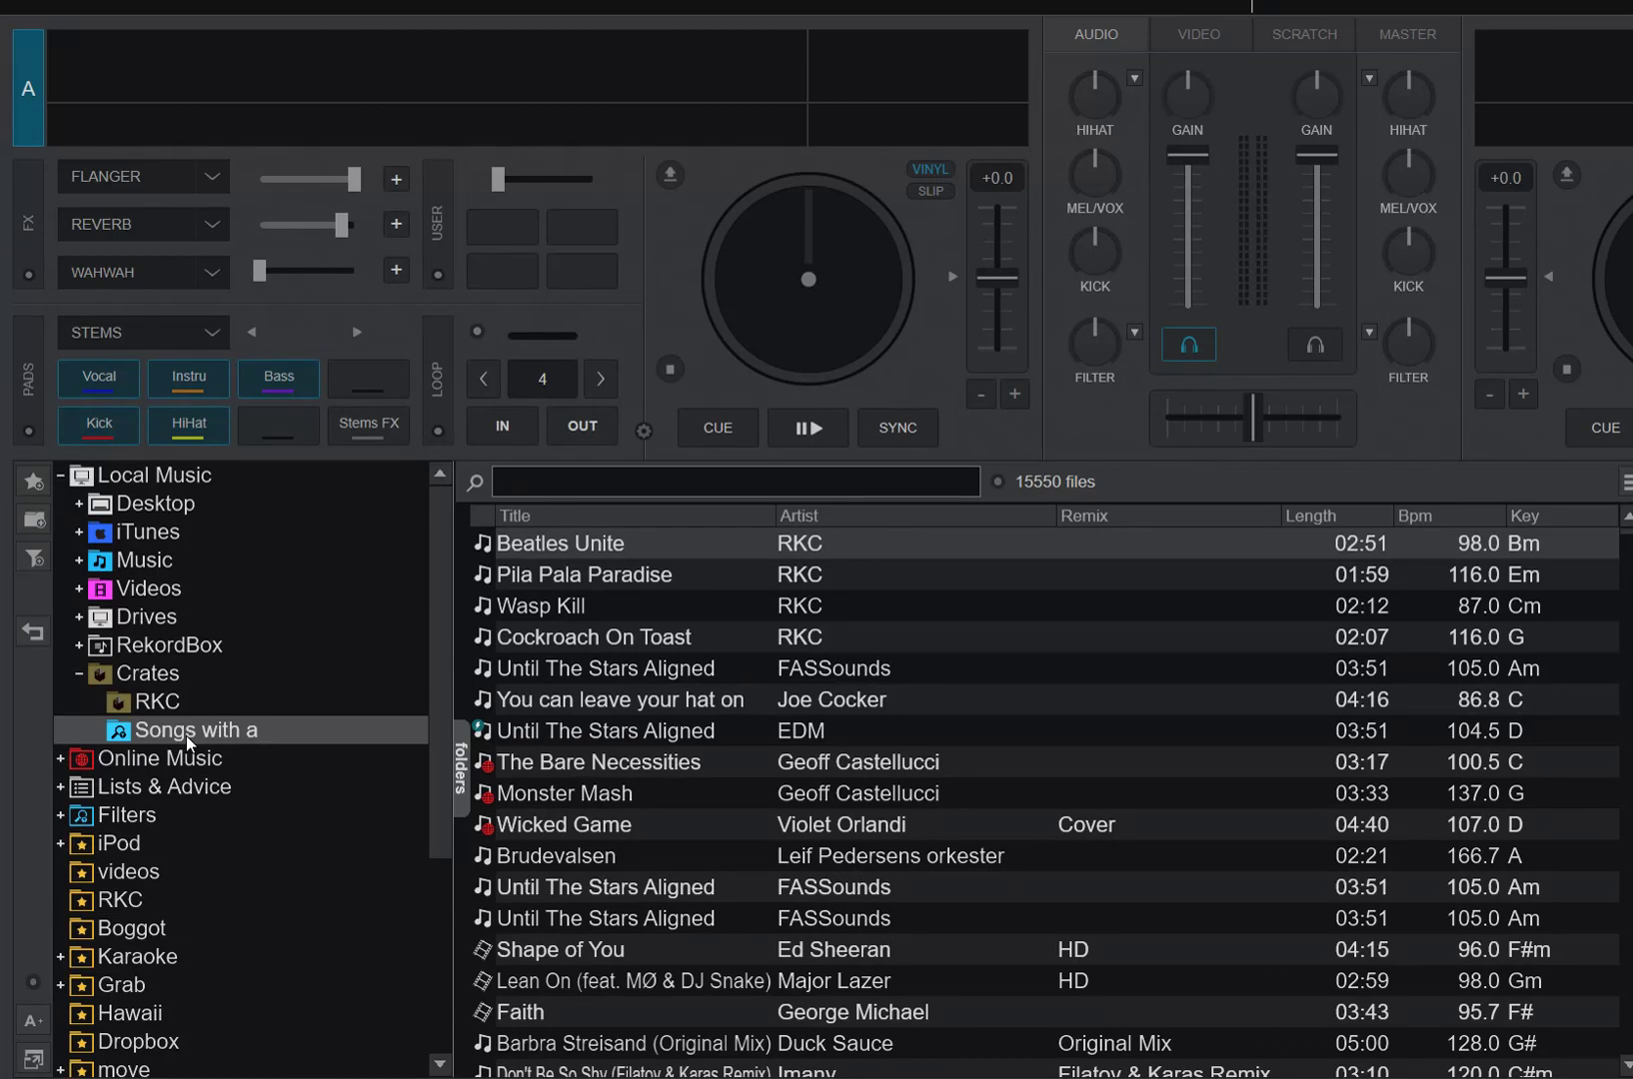
{"action": "scroll", "coordinate": [783, 671], "scroll_direction": "down", "scroll_amount": 5}
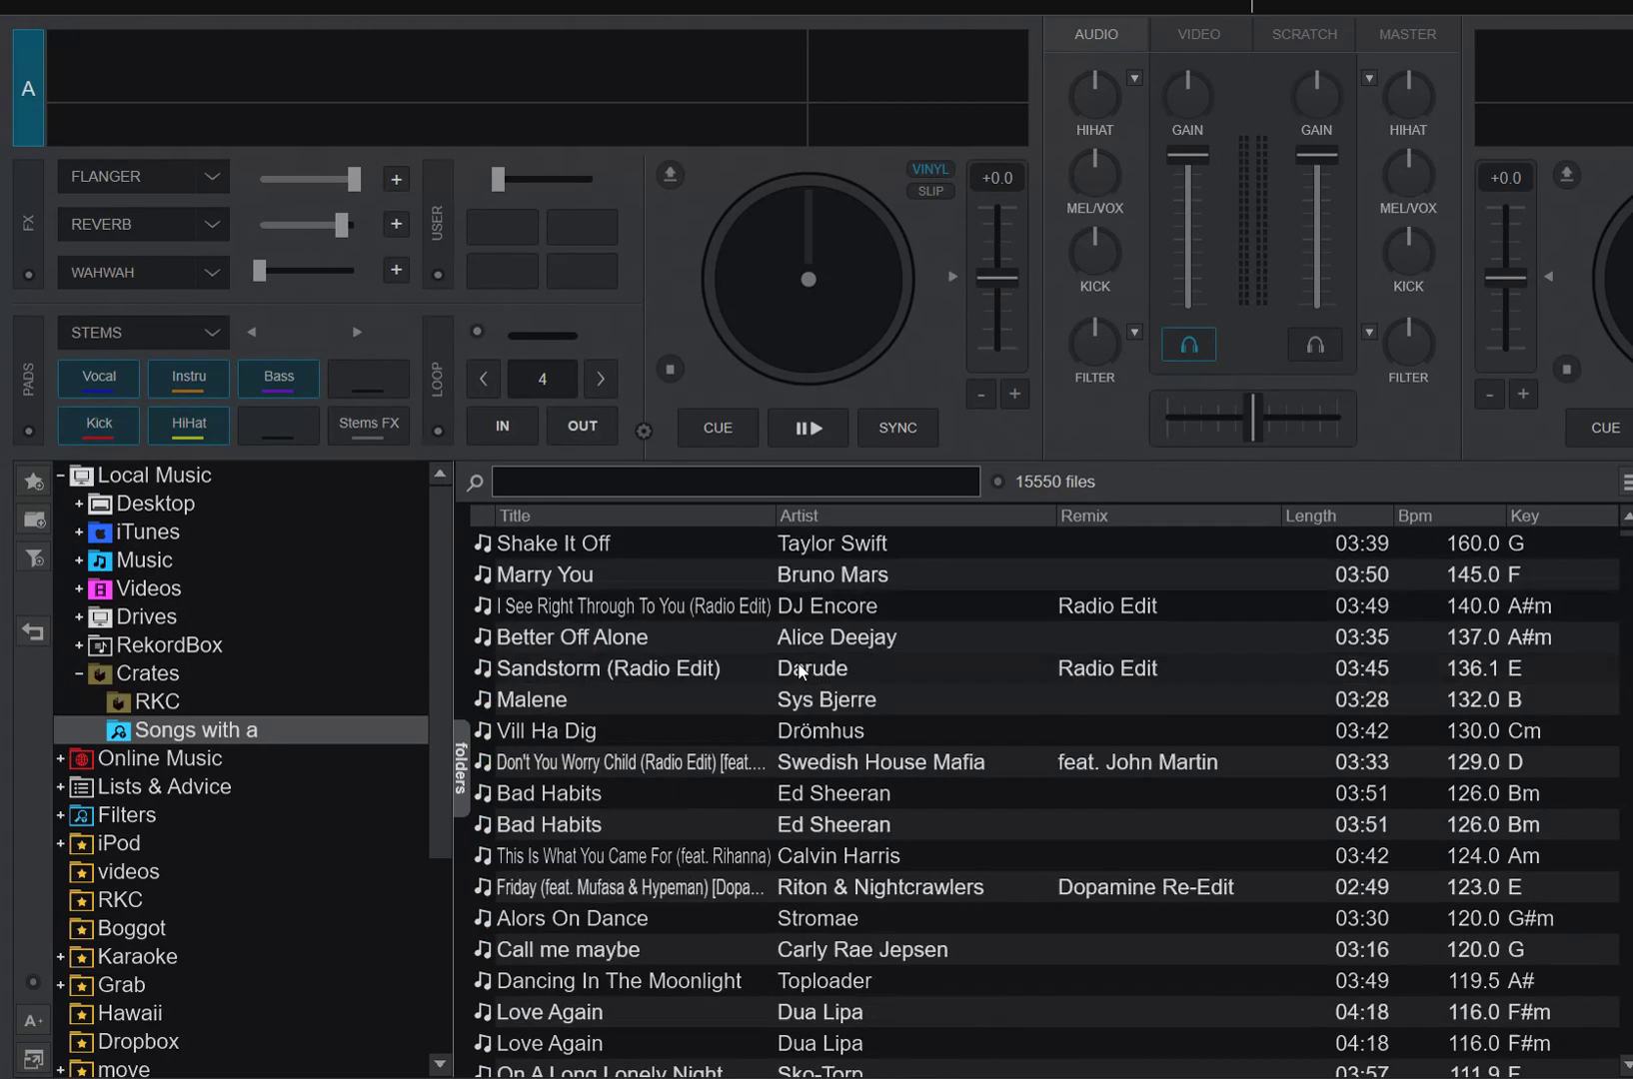
{"action": "scroll", "coordinate": [801, 671], "scroll_direction": "down", "scroll_amount": 10}
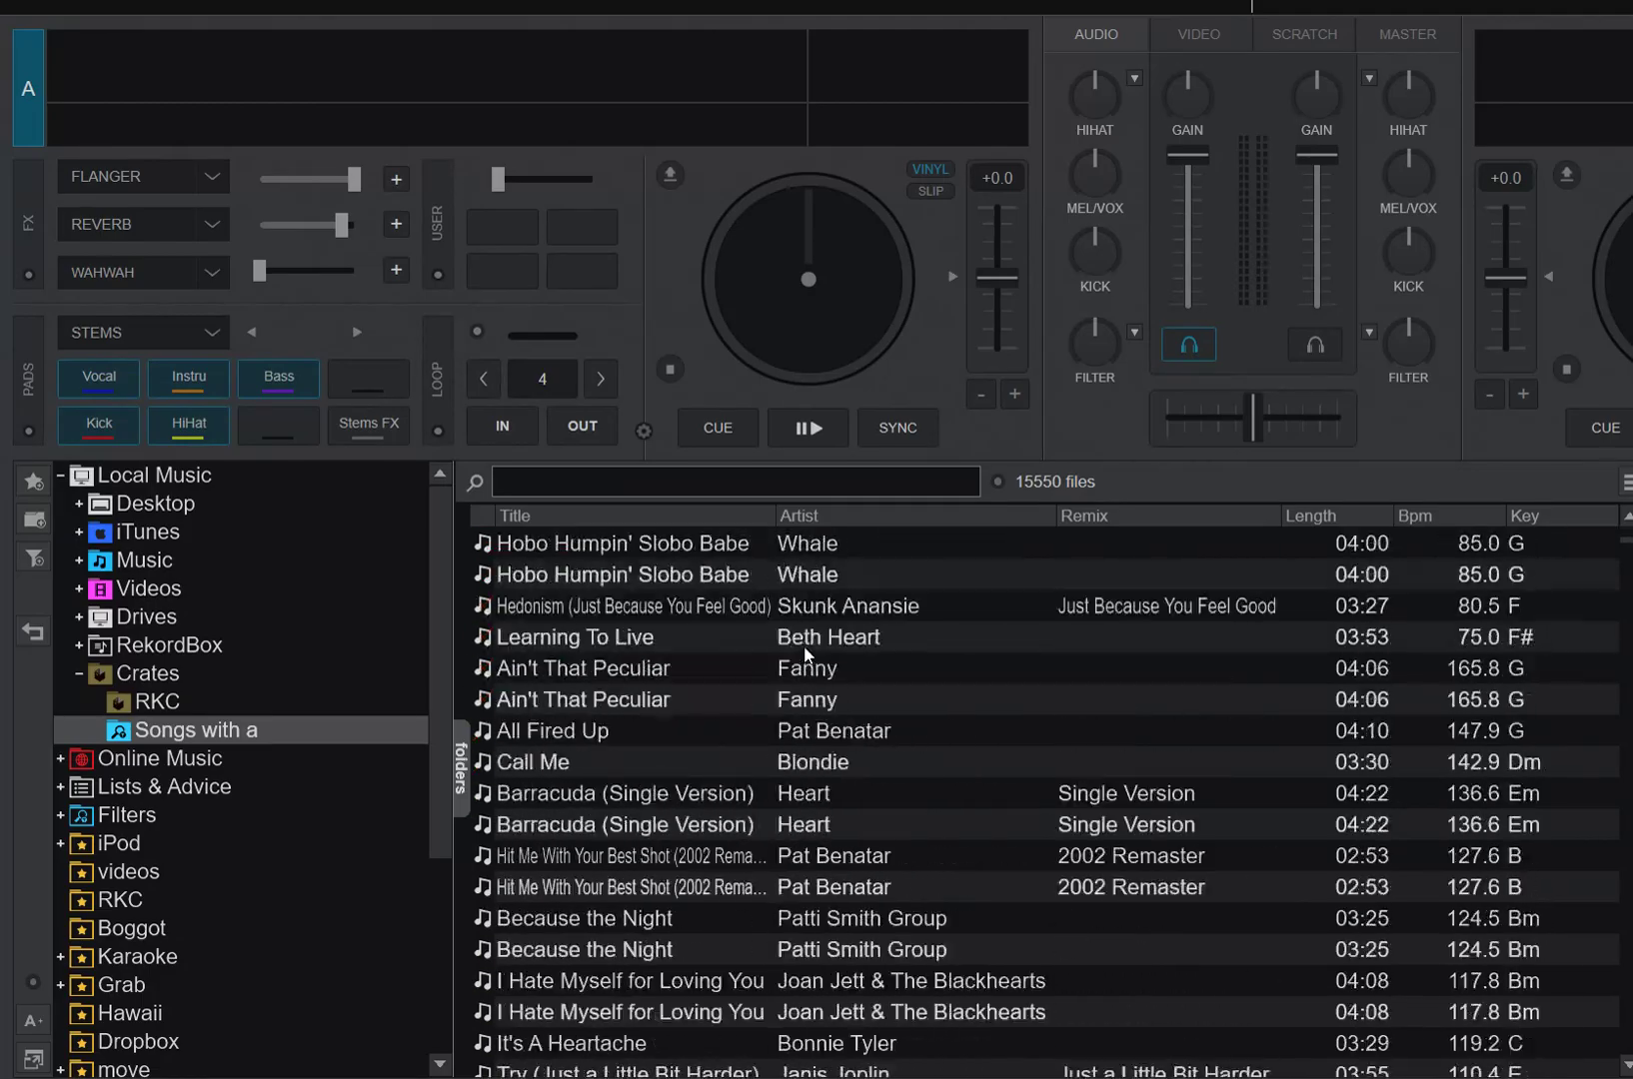
{"action": "scroll", "coordinate": [807, 655], "scroll_direction": "down", "scroll_amount": 10}
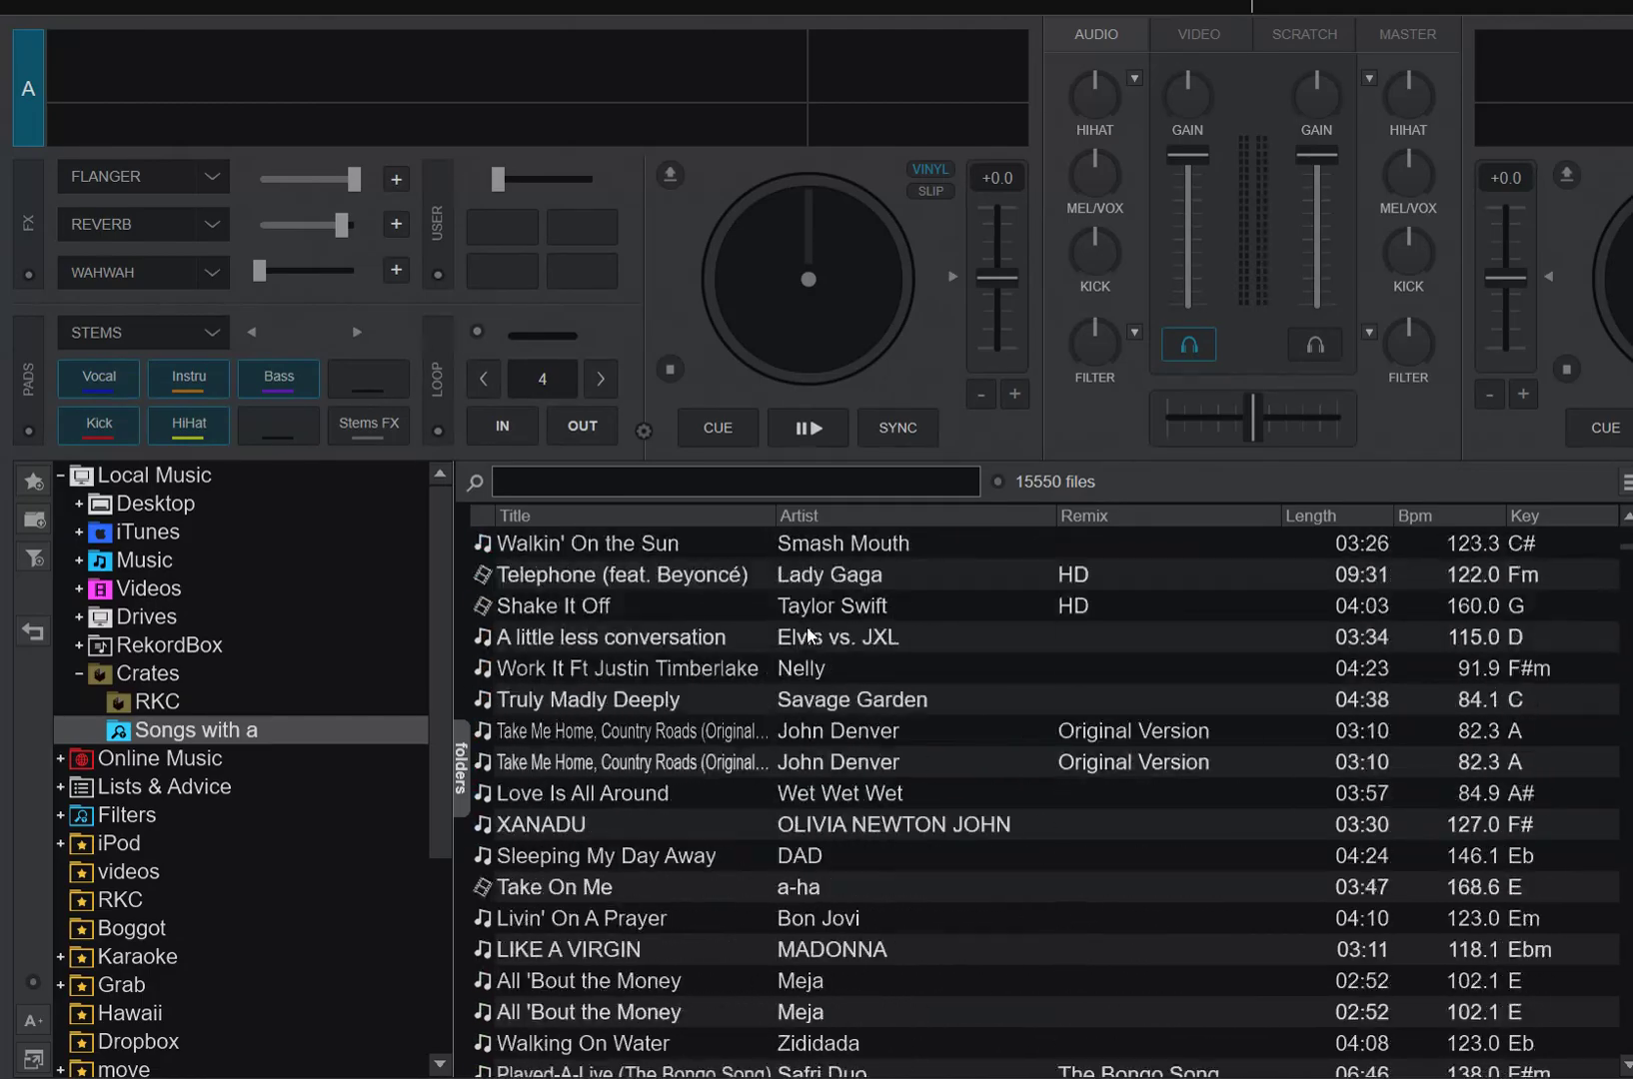
{"action": "scroll", "coordinate": [804, 624], "scroll_direction": "down", "scroll_amount": 10}
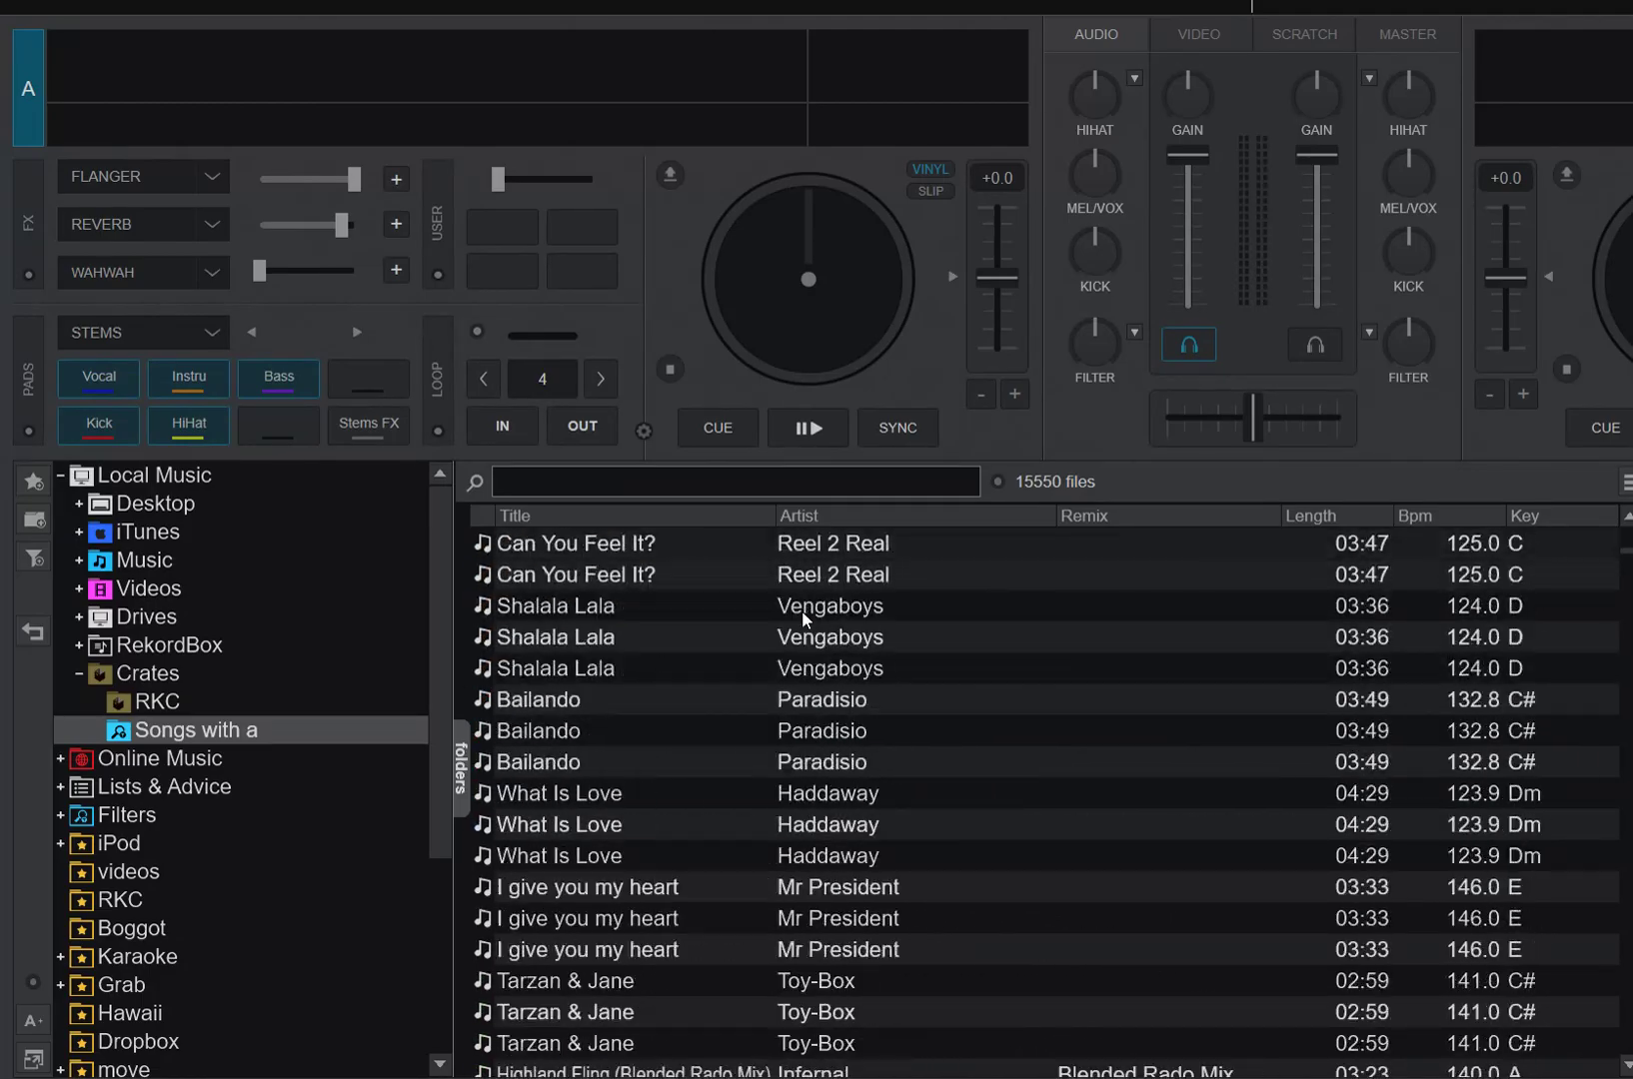
{"action": "scroll", "coordinate": [801, 610], "scroll_direction": "down", "scroll_amount": 10}
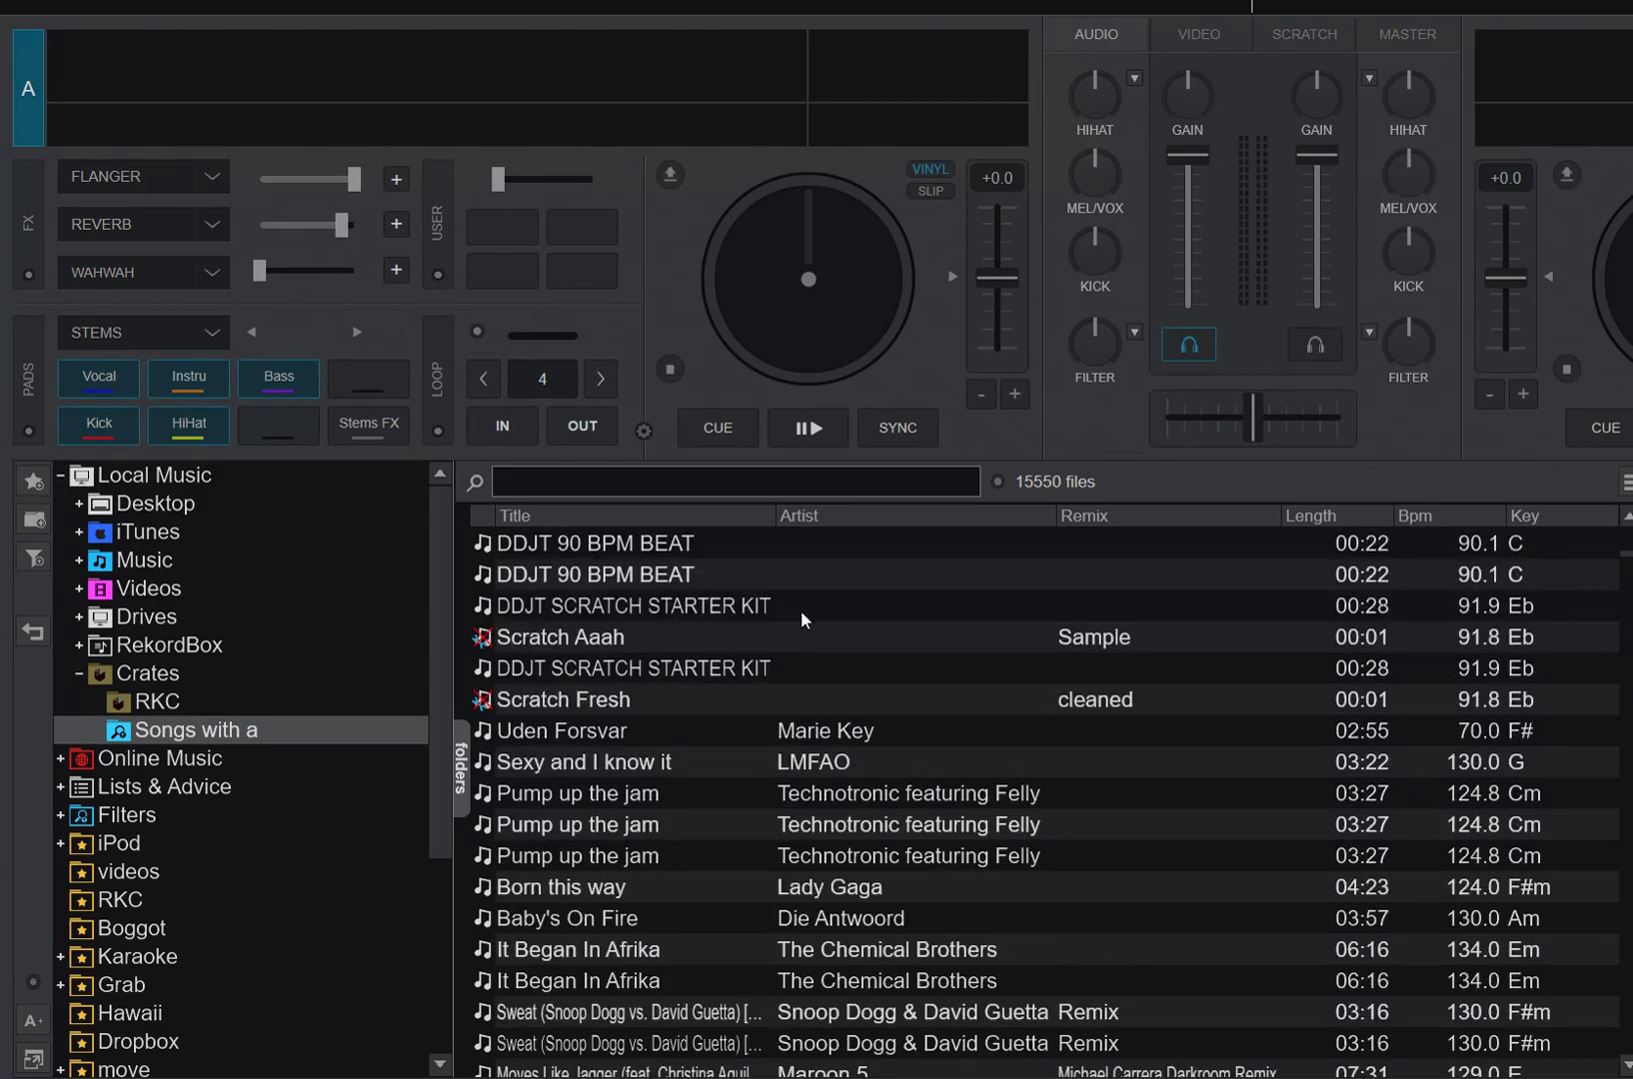
{"action": "scroll", "coordinate": [800, 610], "scroll_direction": "down", "scroll_amount": 10}
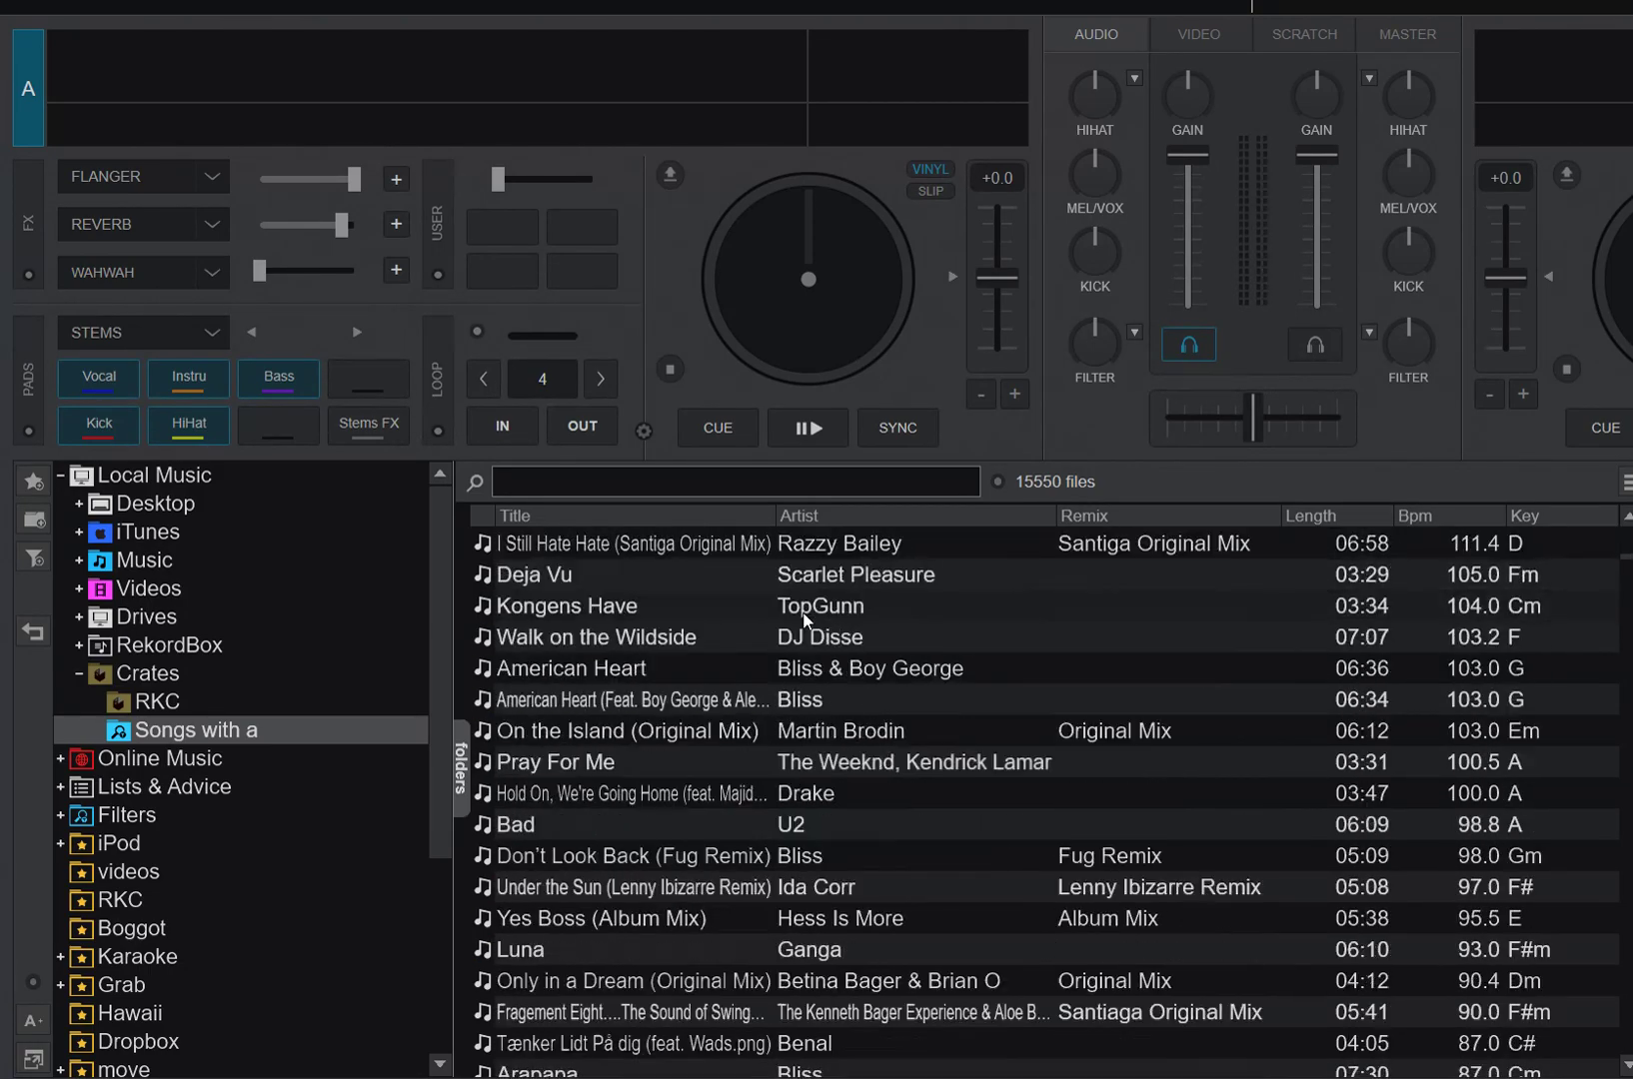
{"action": "scroll", "coordinate": [805, 619], "scroll_direction": "down", "scroll_amount": 10}
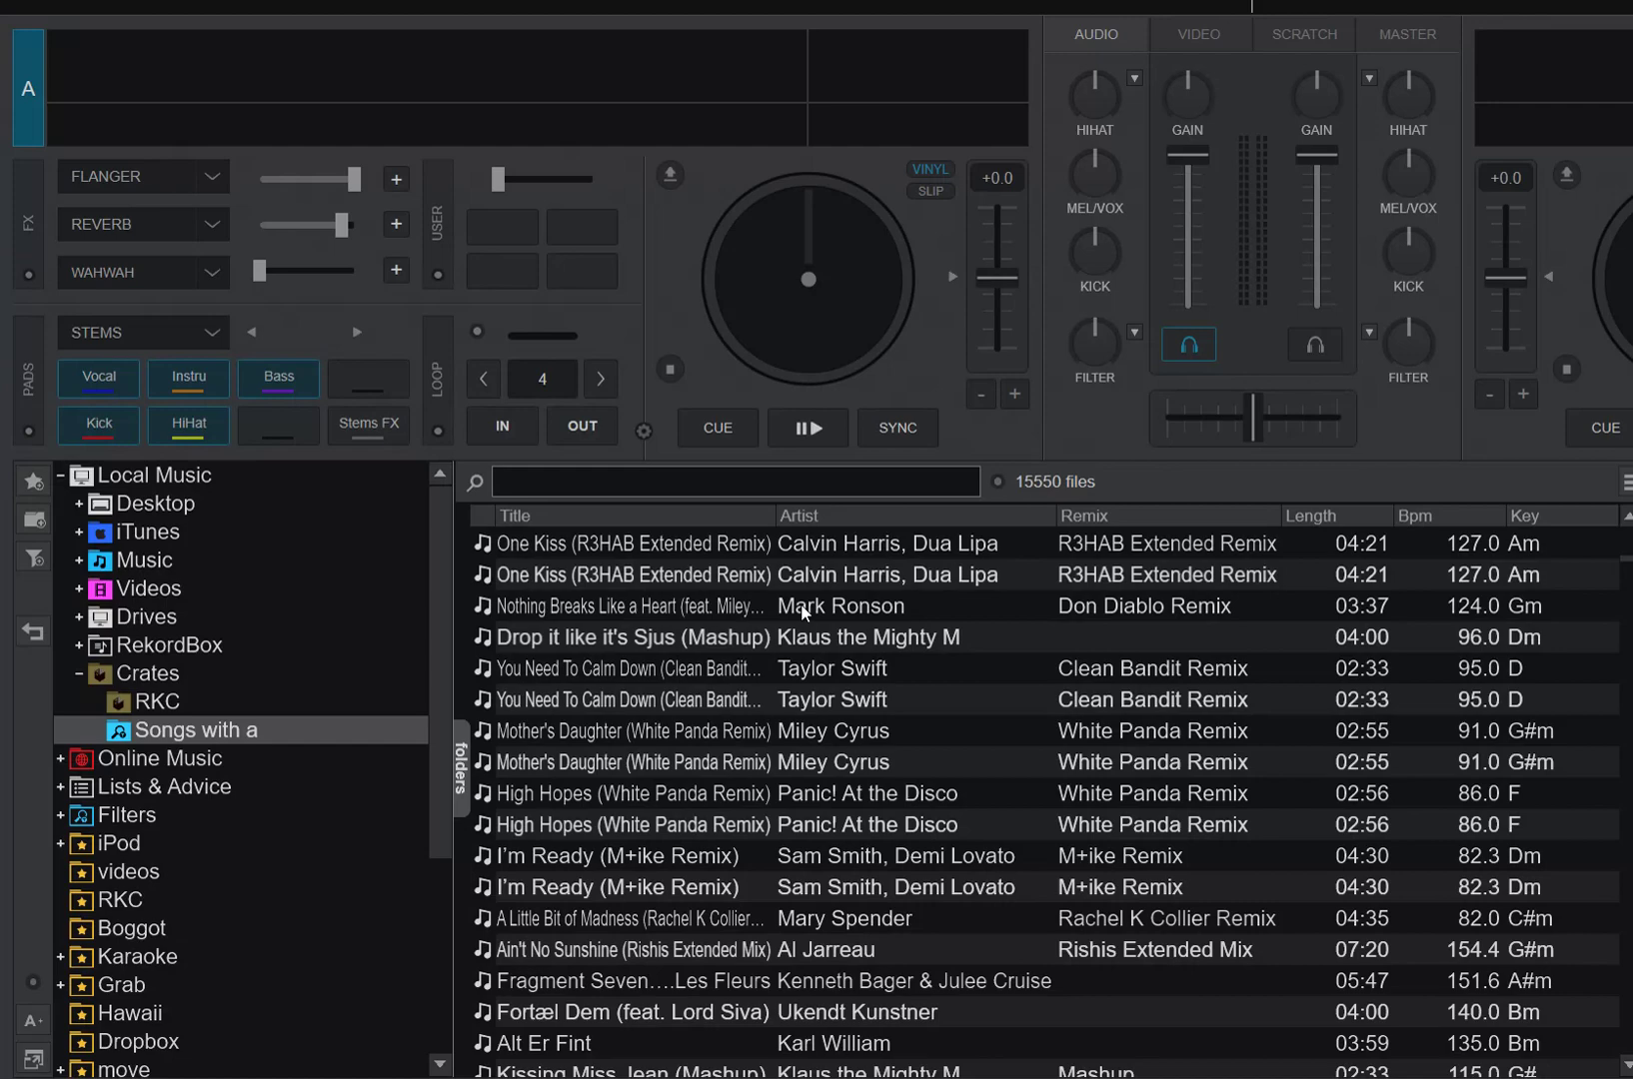
{"action": "scroll", "coordinate": [804, 611], "scroll_direction": "down", "scroll_amount": 10}
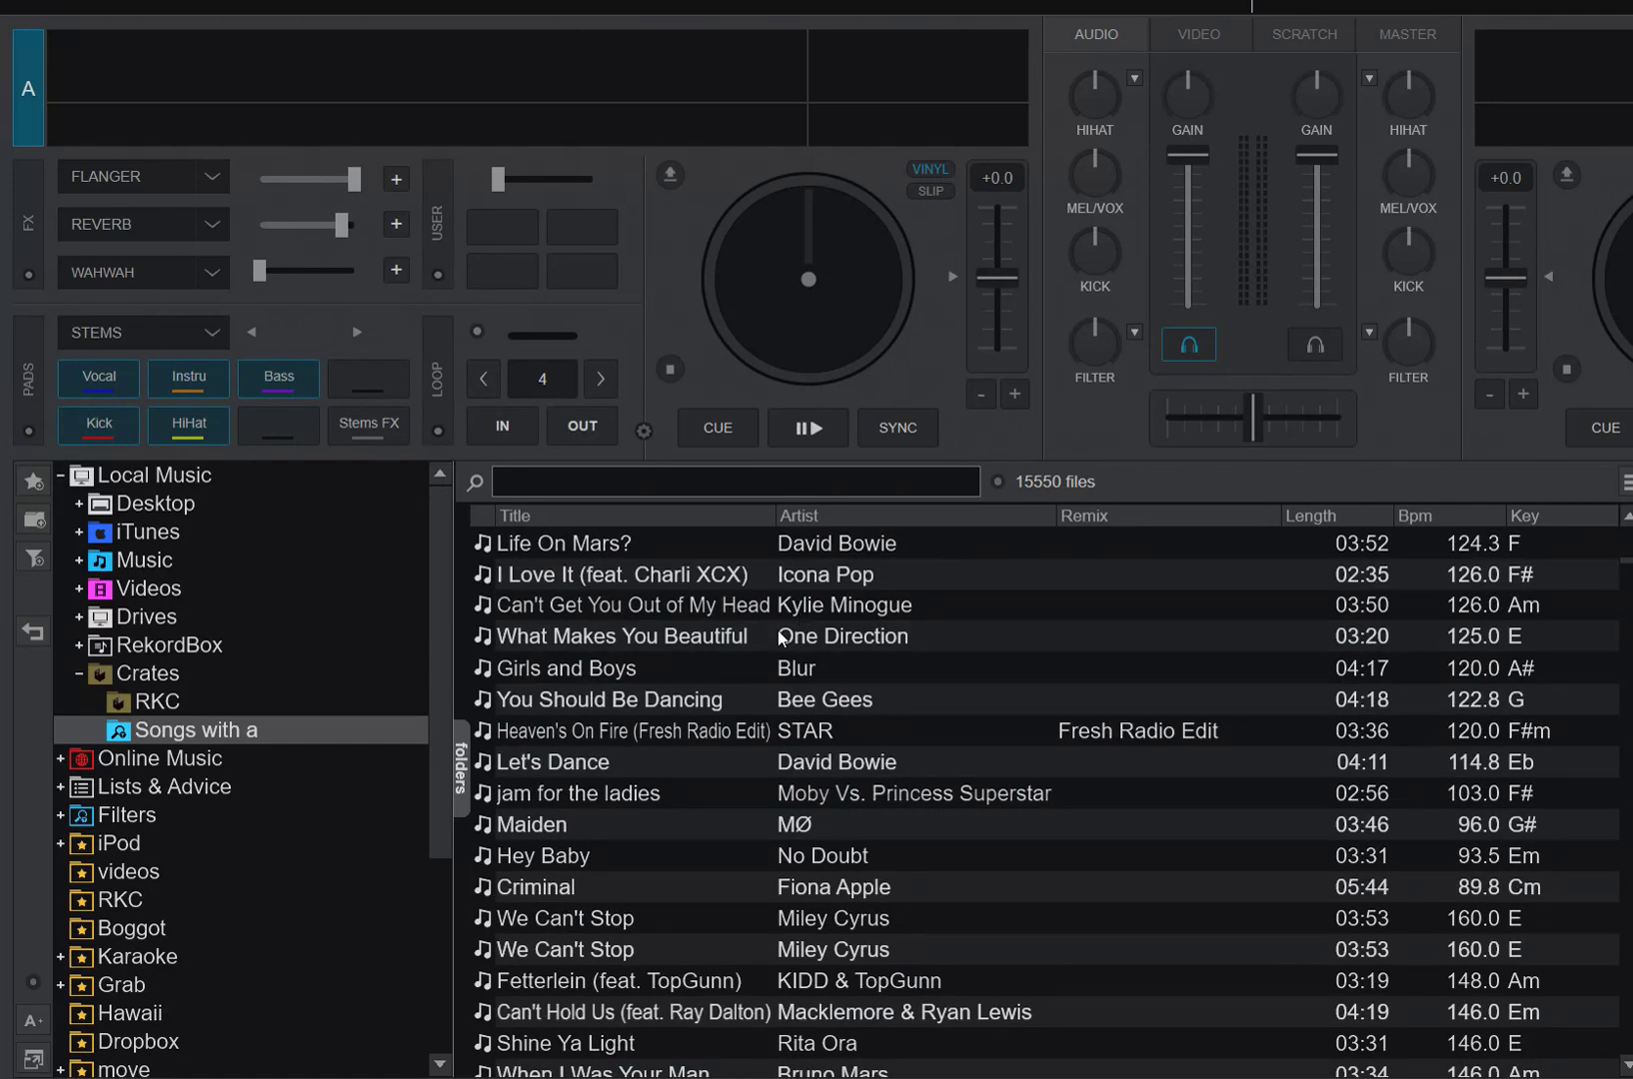
{"action": "scroll", "coordinate": [683, 623], "scroll_direction": "down", "scroll_amount": 1}
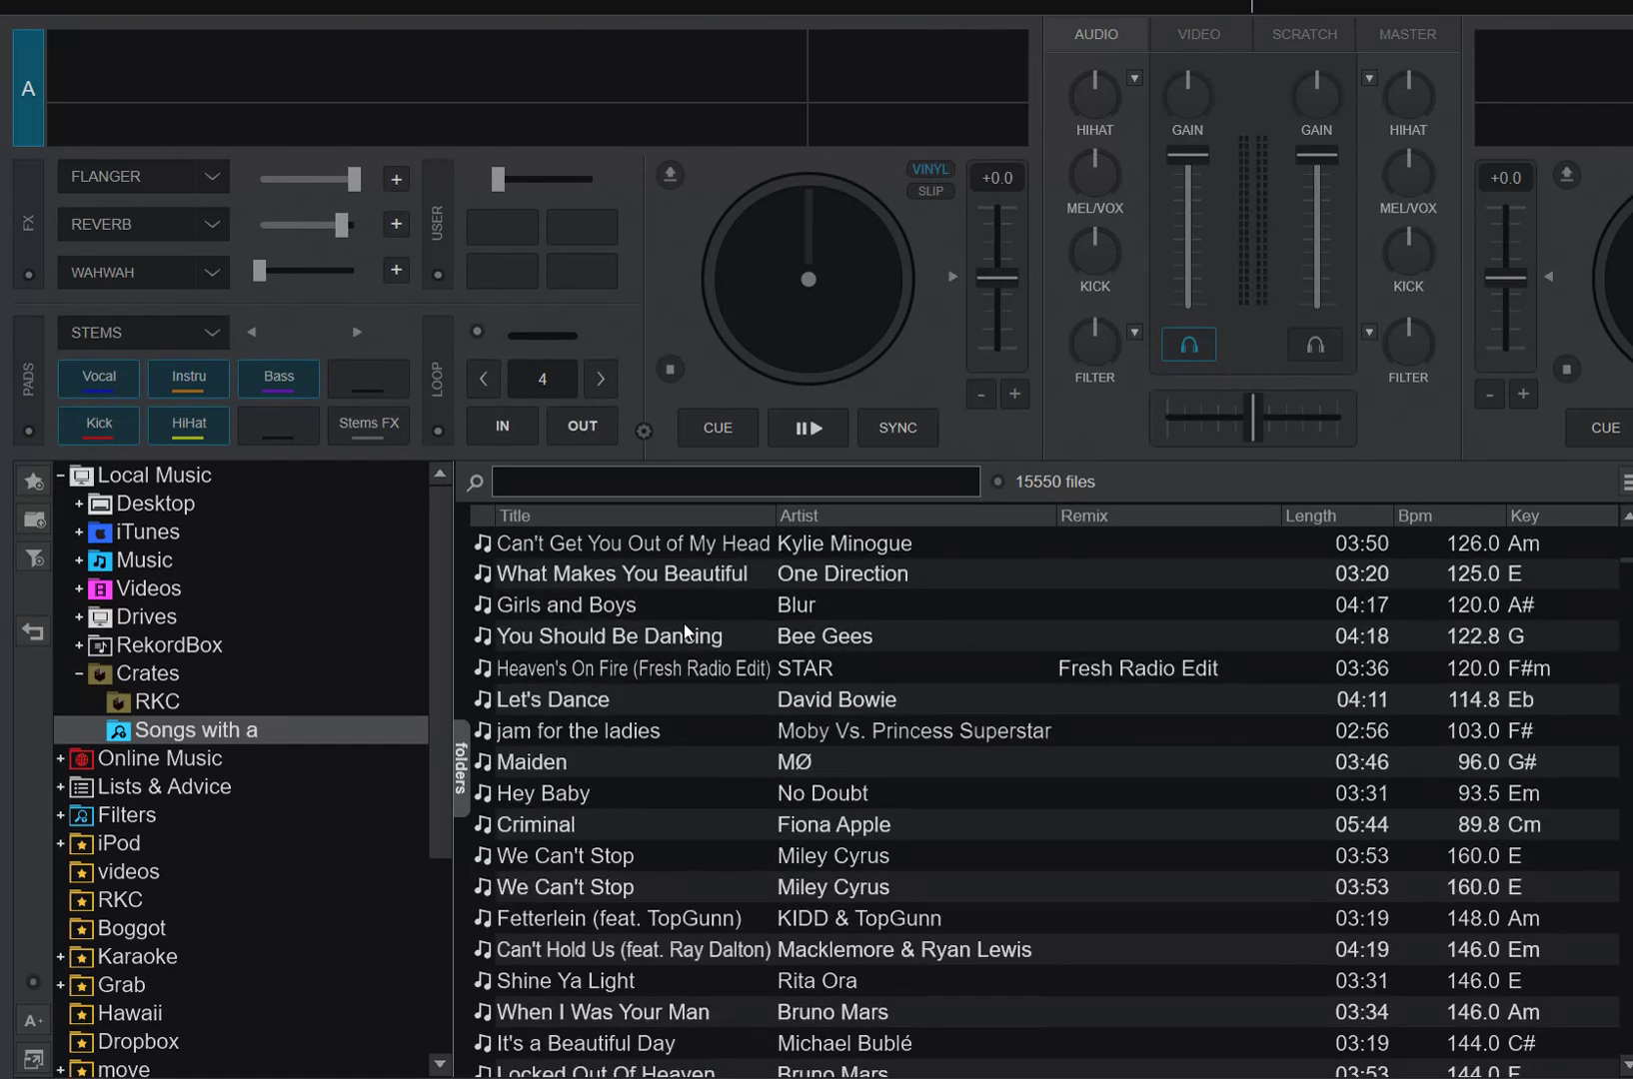
- Edit the Songs with a filter so Title 'starts with' a instead of 'contains' a
{"action": "right_click", "coordinate": [213, 734]}
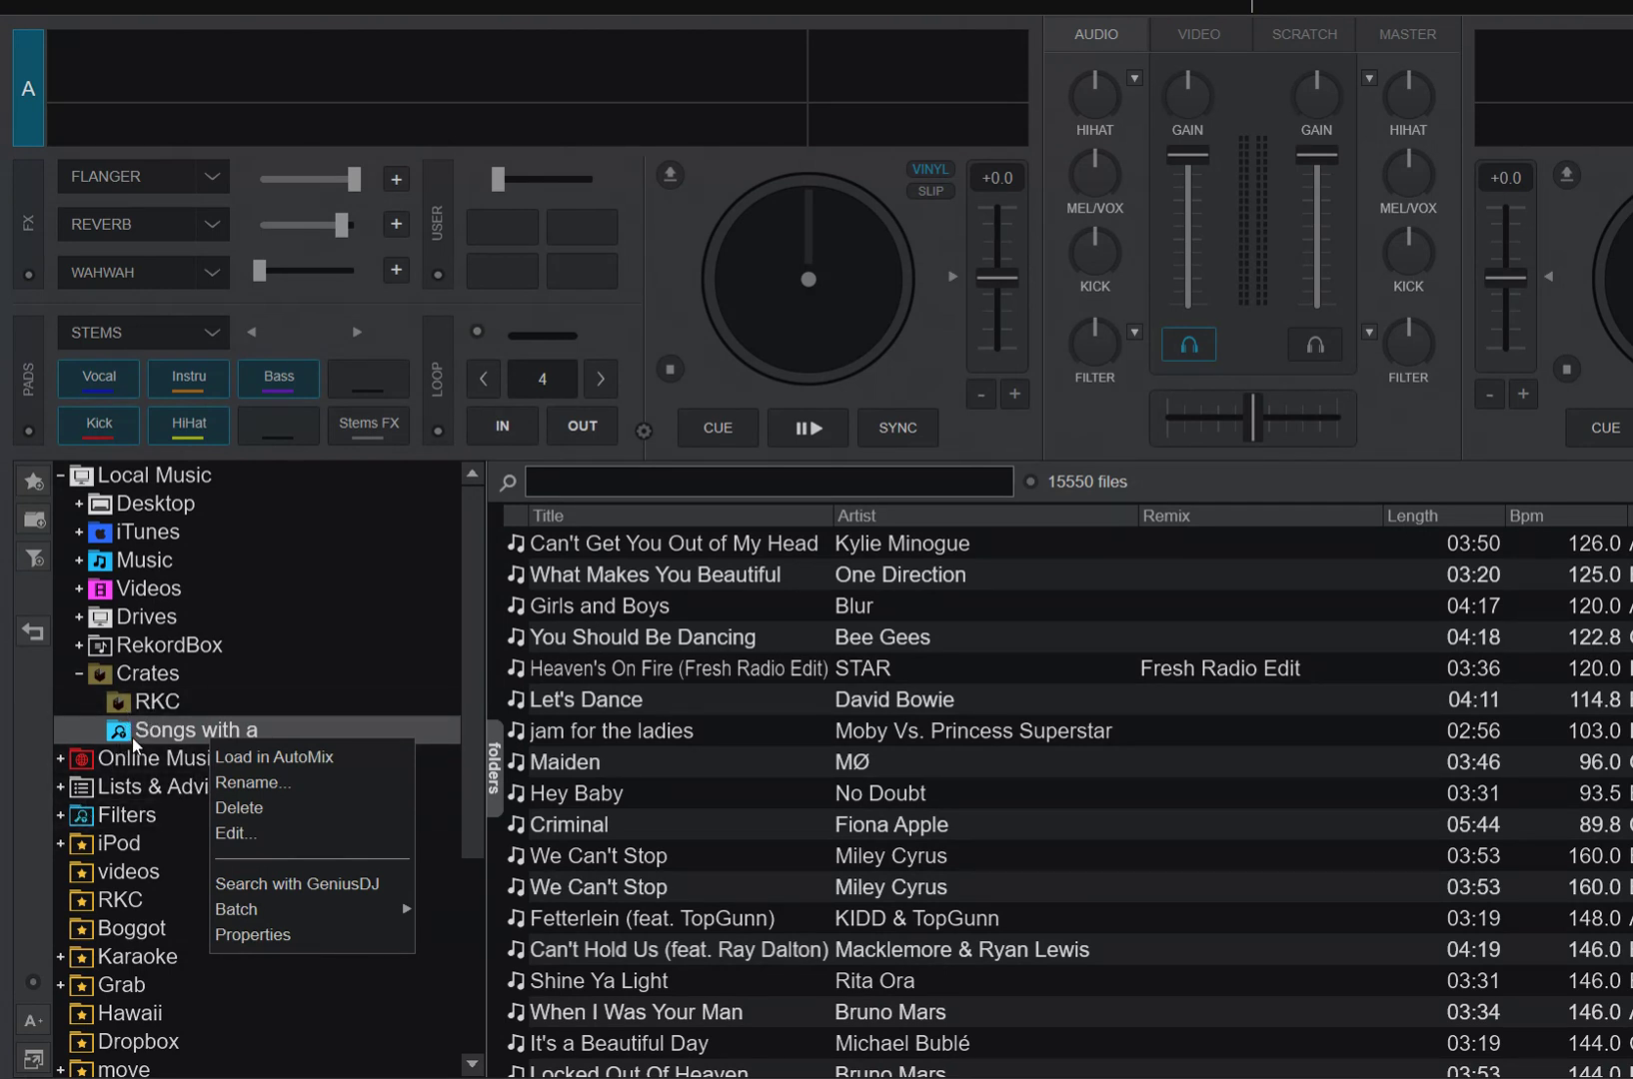
{"action": "left_click", "coordinate": [289, 832]}
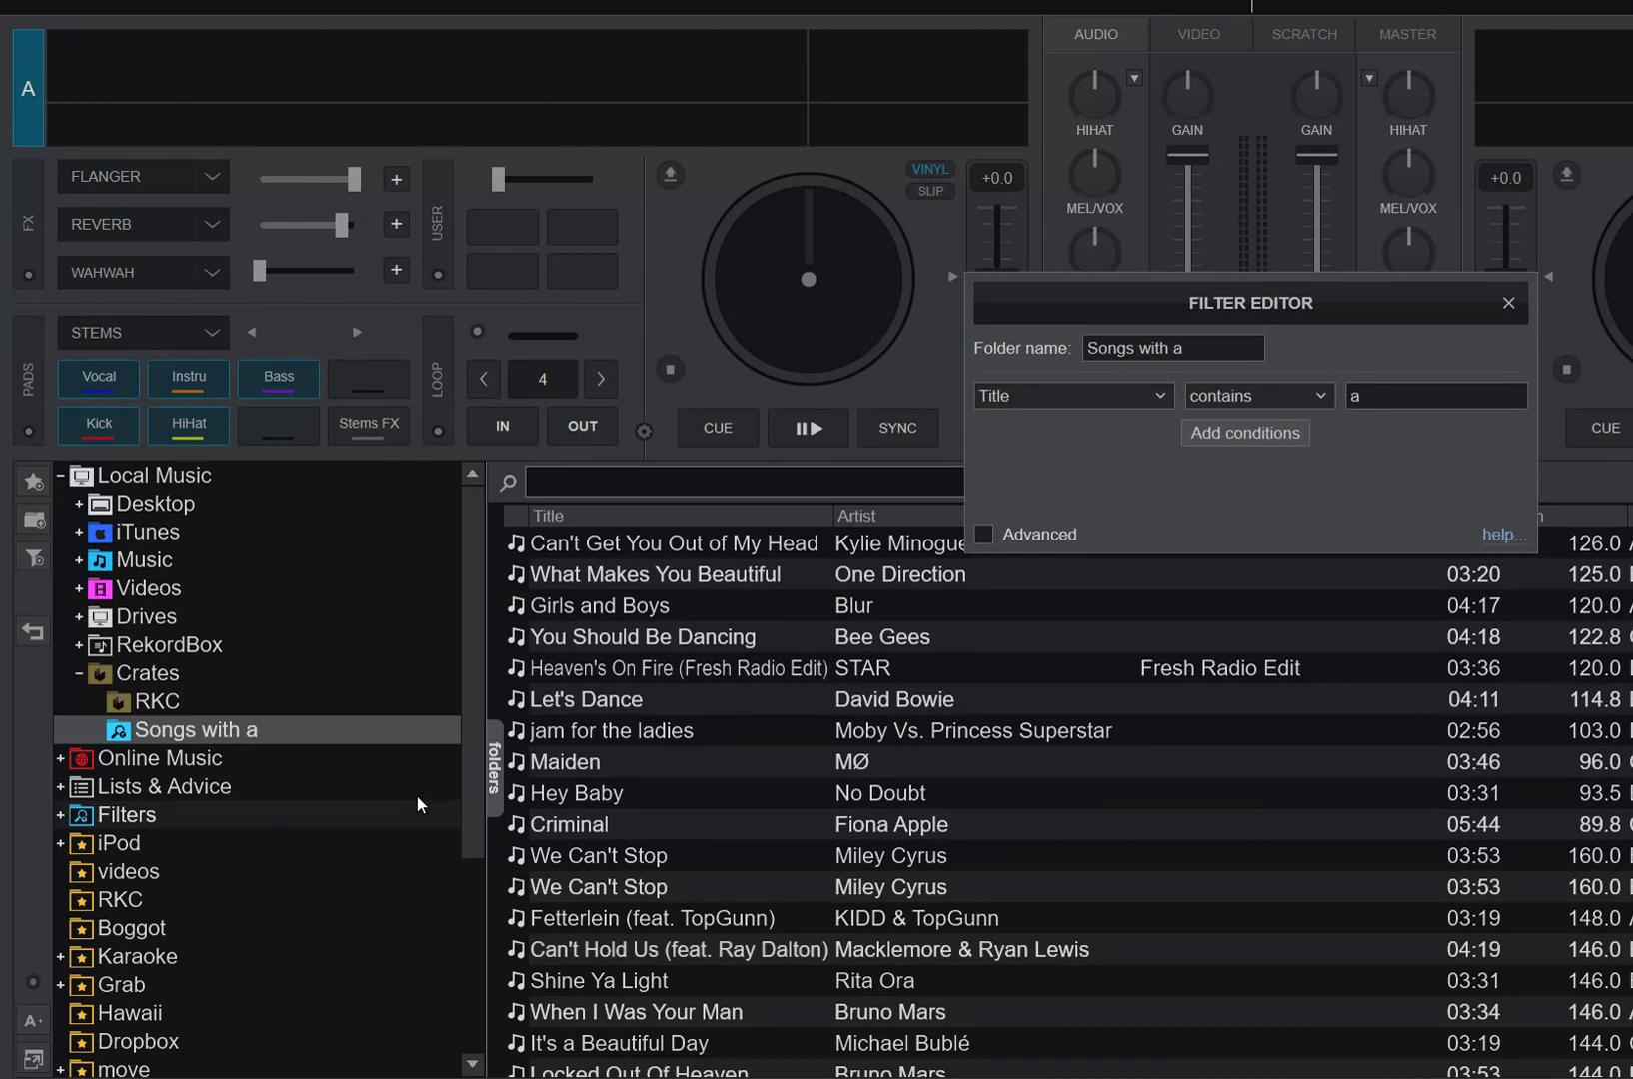
{"action": "left_click_drag", "start_coordinate": [1105, 325], "coordinate": [628, 356]}
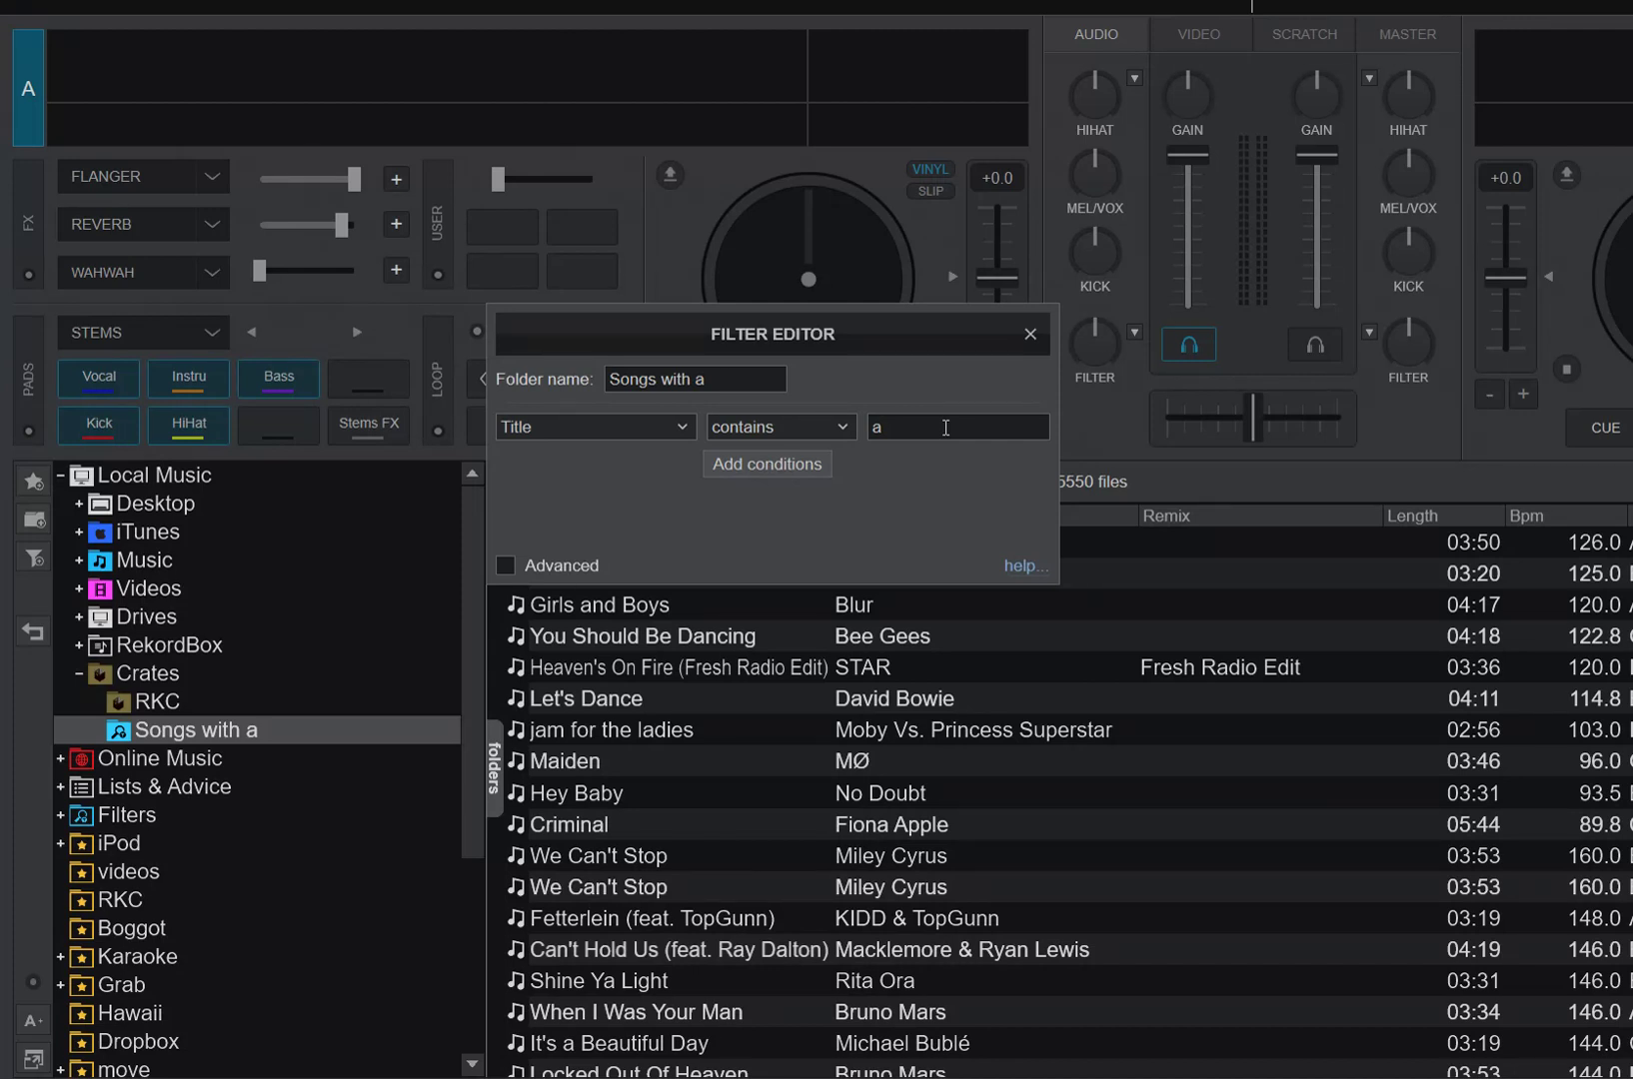
{"action": "left_click", "coordinate": [842, 428]}
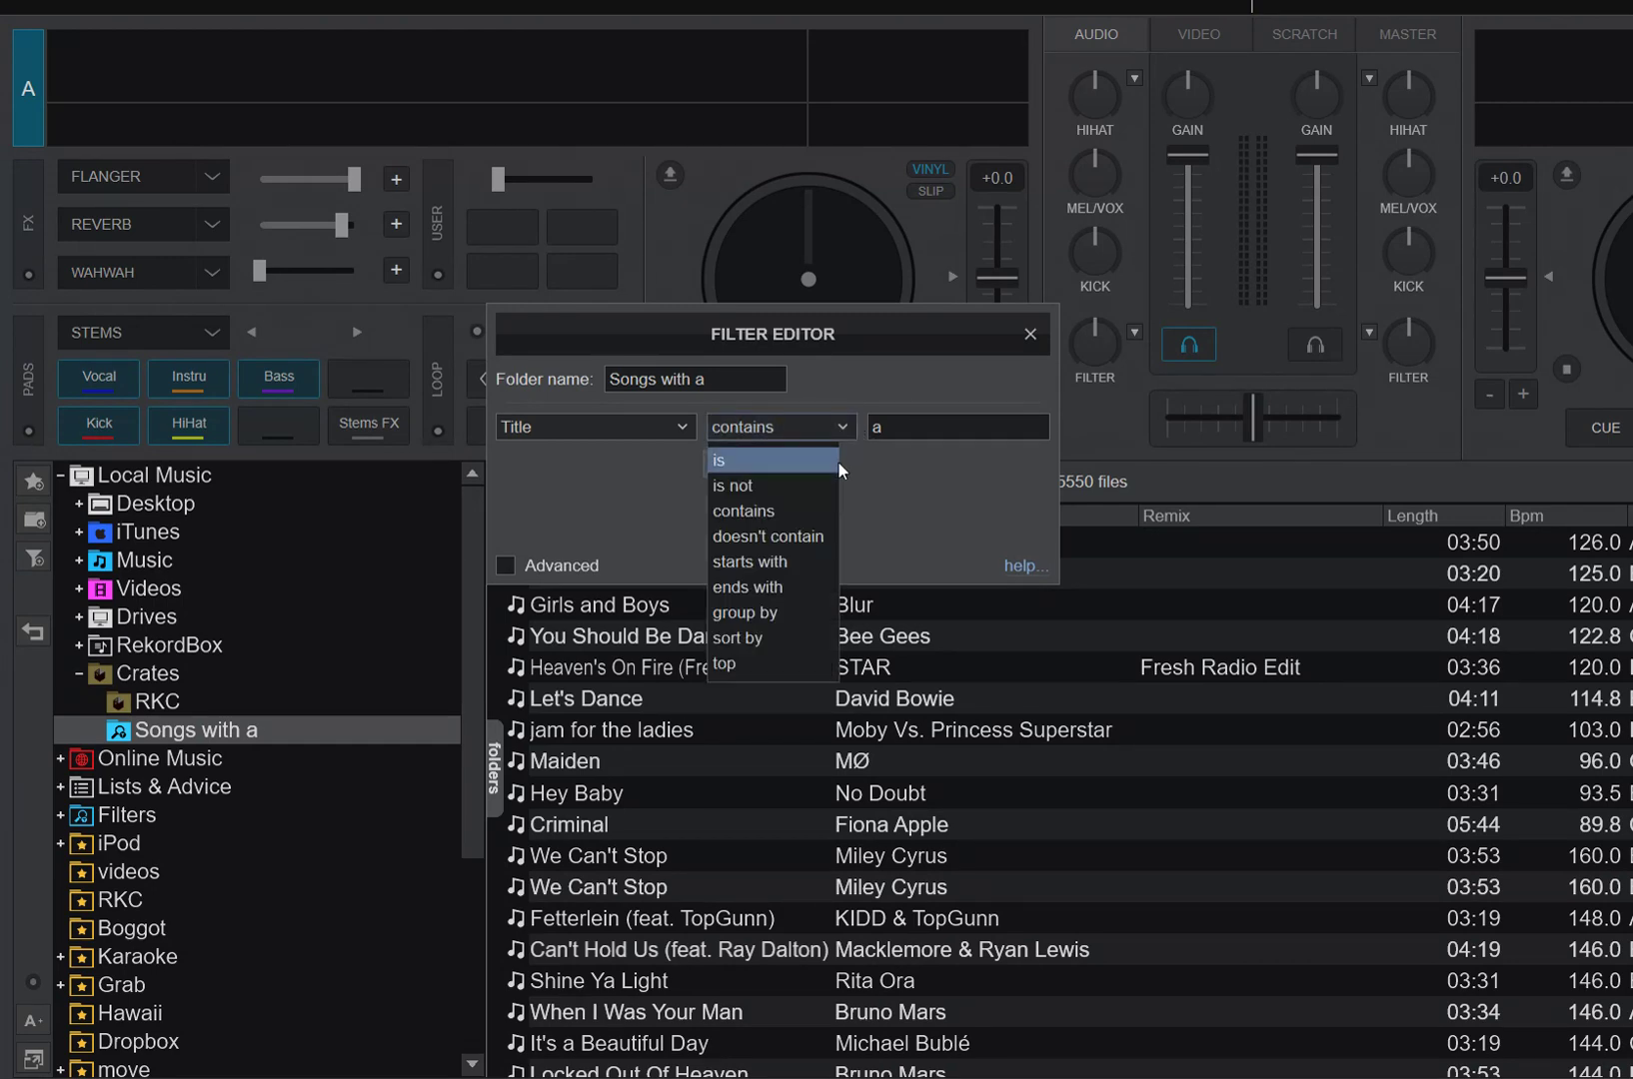
{"action": "left_click", "coordinate": [811, 557]}
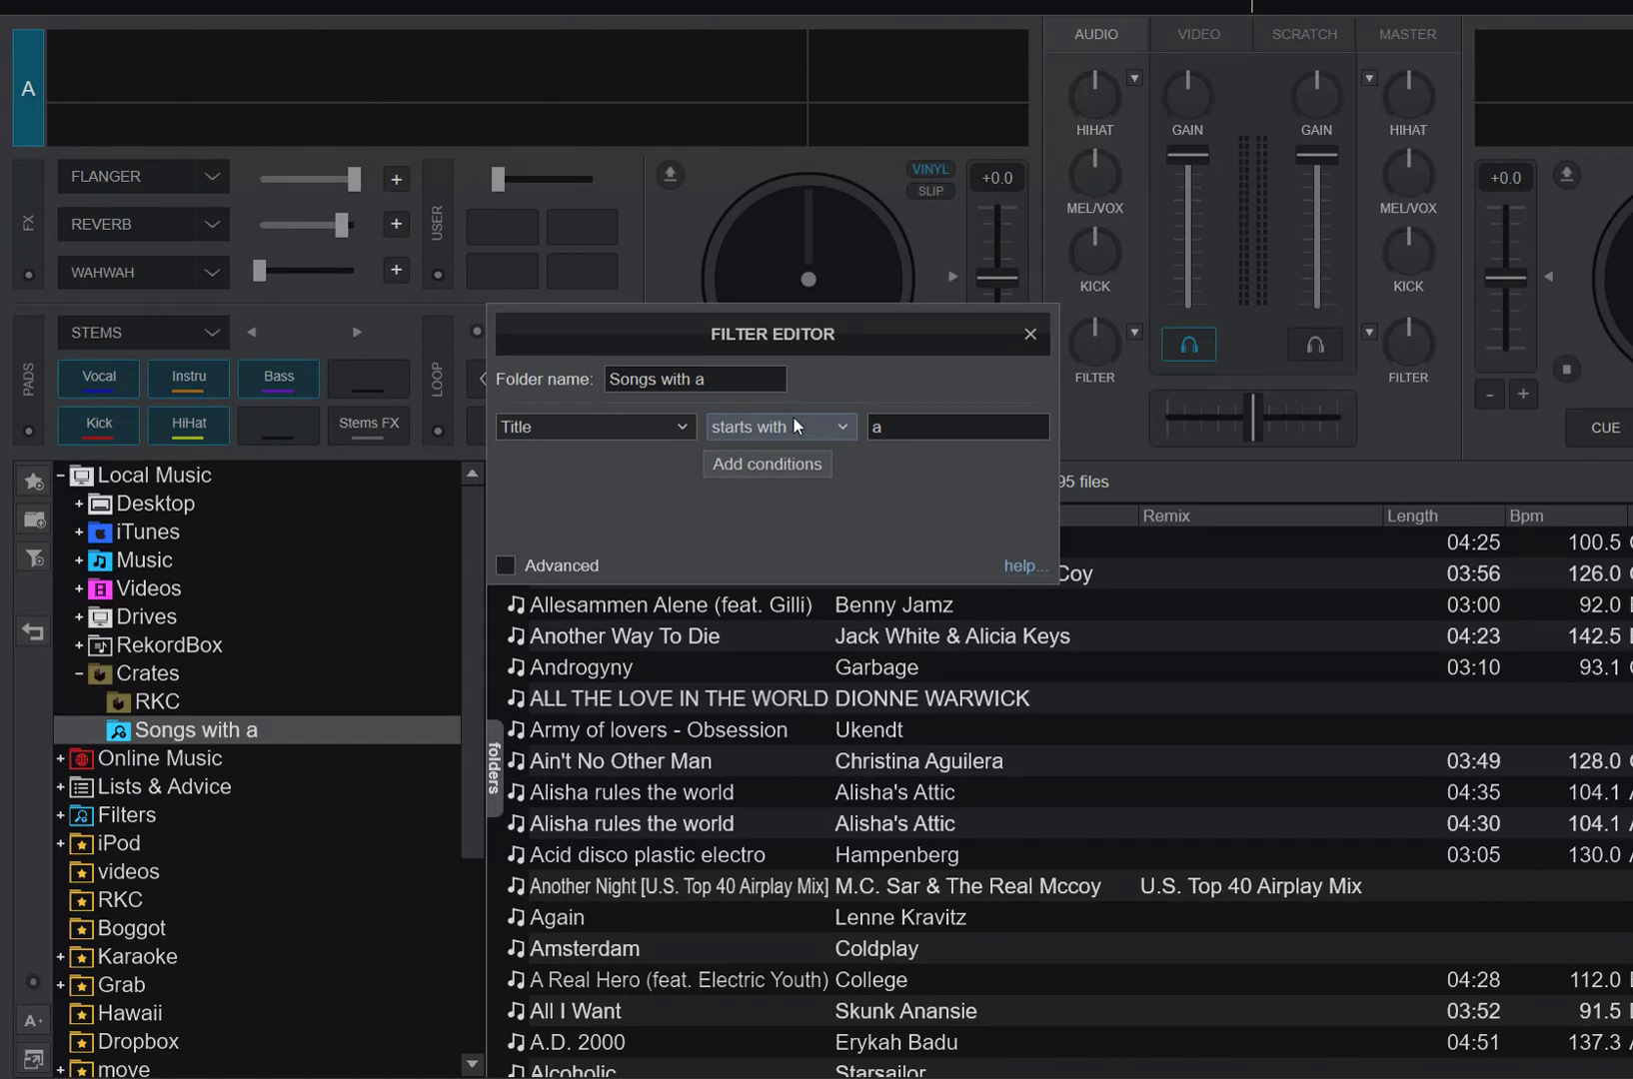
- Close the Filter Editor and switch between the RKC and Songs with a crates
{"action": "left_click", "coordinate": [1031, 334]}
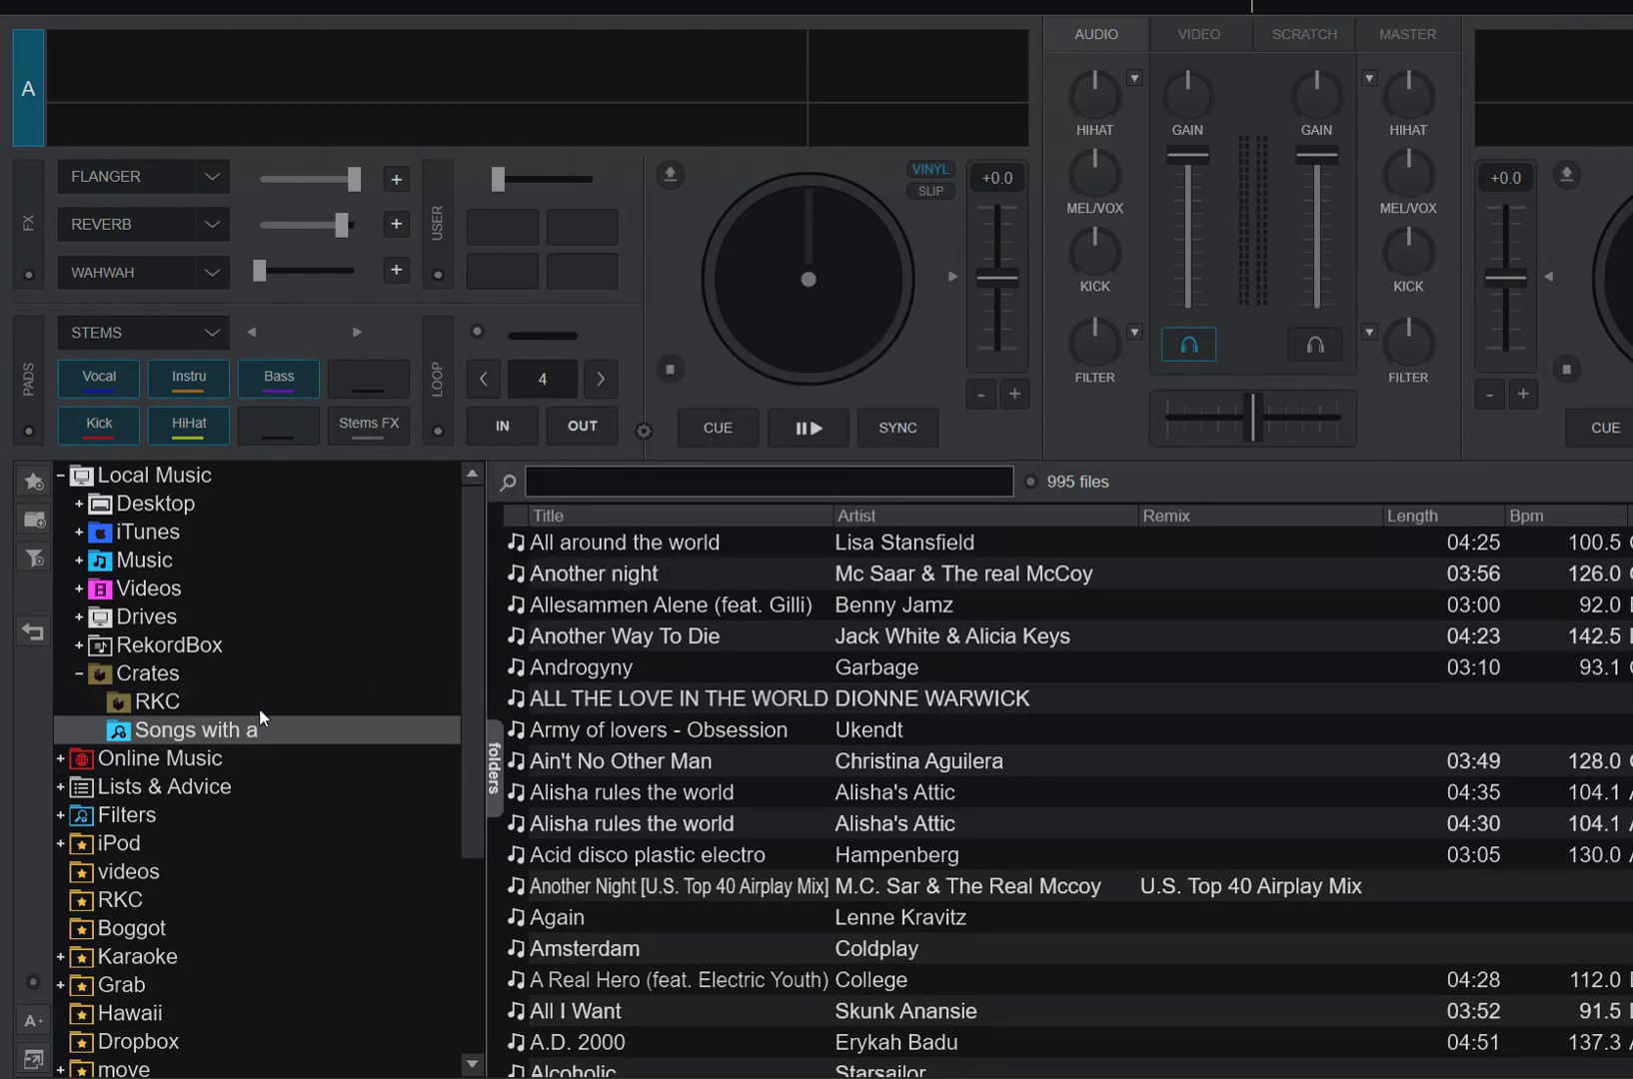
{"action": "left_click", "coordinate": [150, 674]}
{"action": "left_click", "coordinate": [155, 702]}
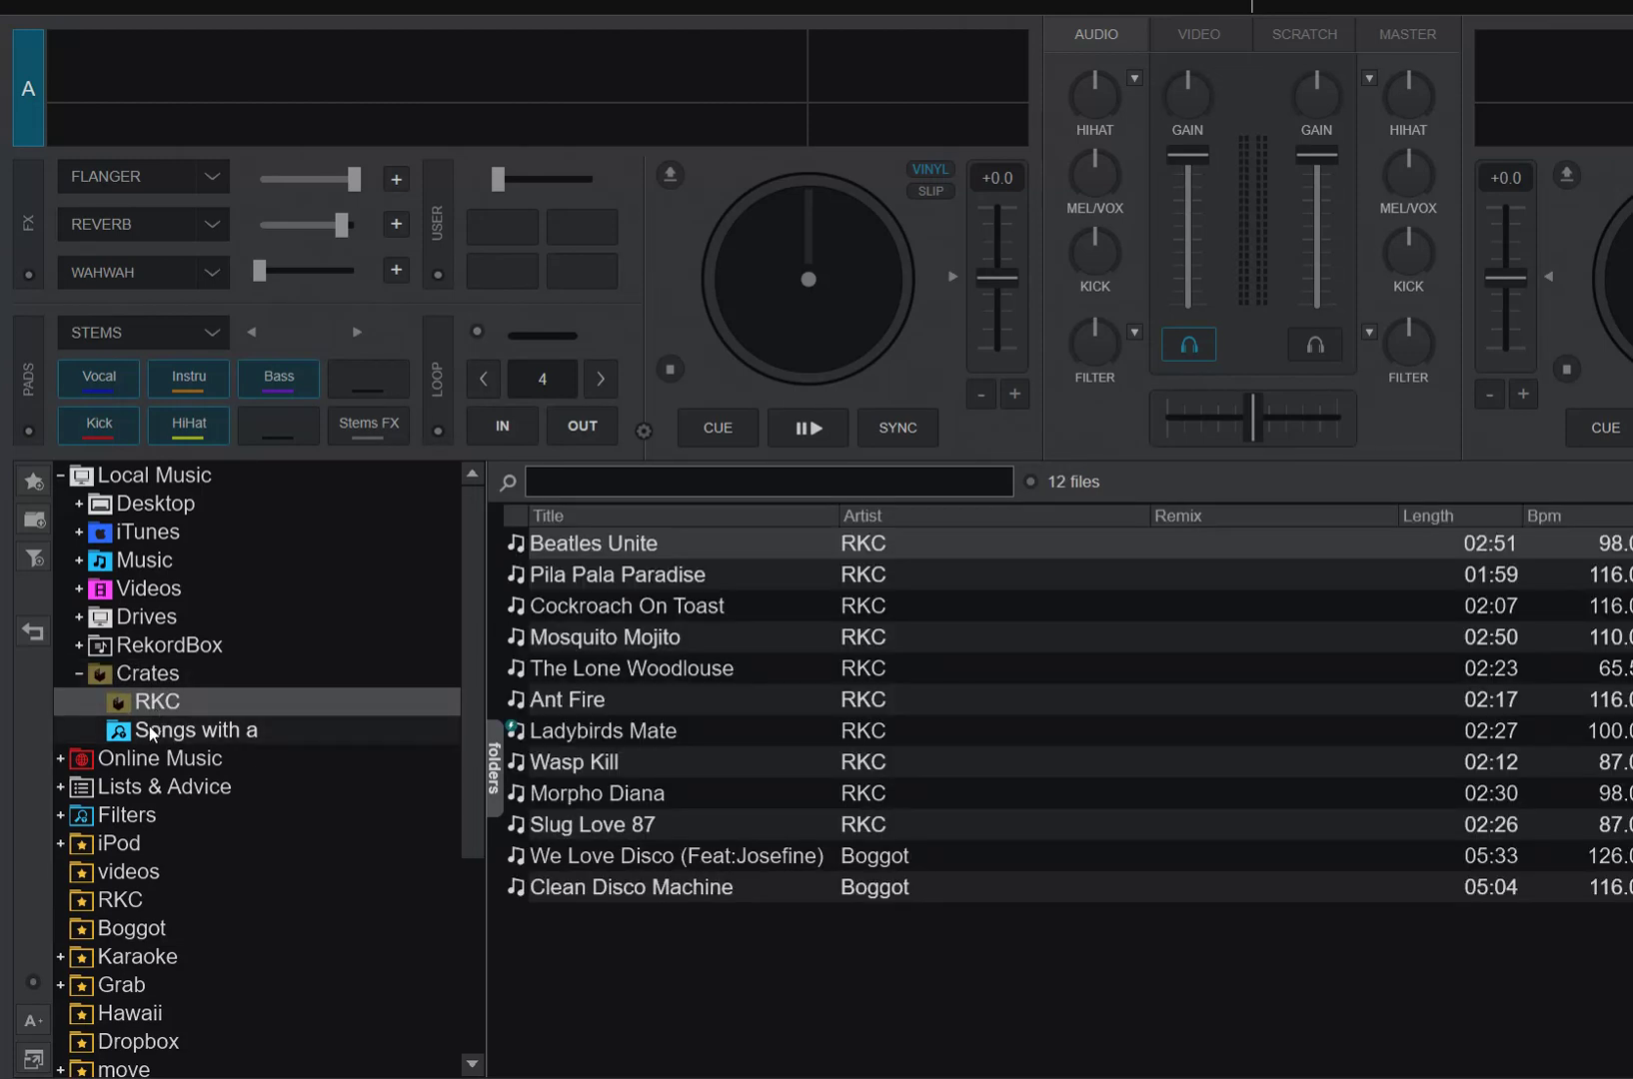
{"action": "left_click", "coordinate": [152, 732]}
{"action": "left_click", "coordinate": [168, 704]}
- Check the RKC and Songs with a (995 tracks) context menus, then the Crates folder's
{"action": "right_click", "coordinate": [172, 706]}
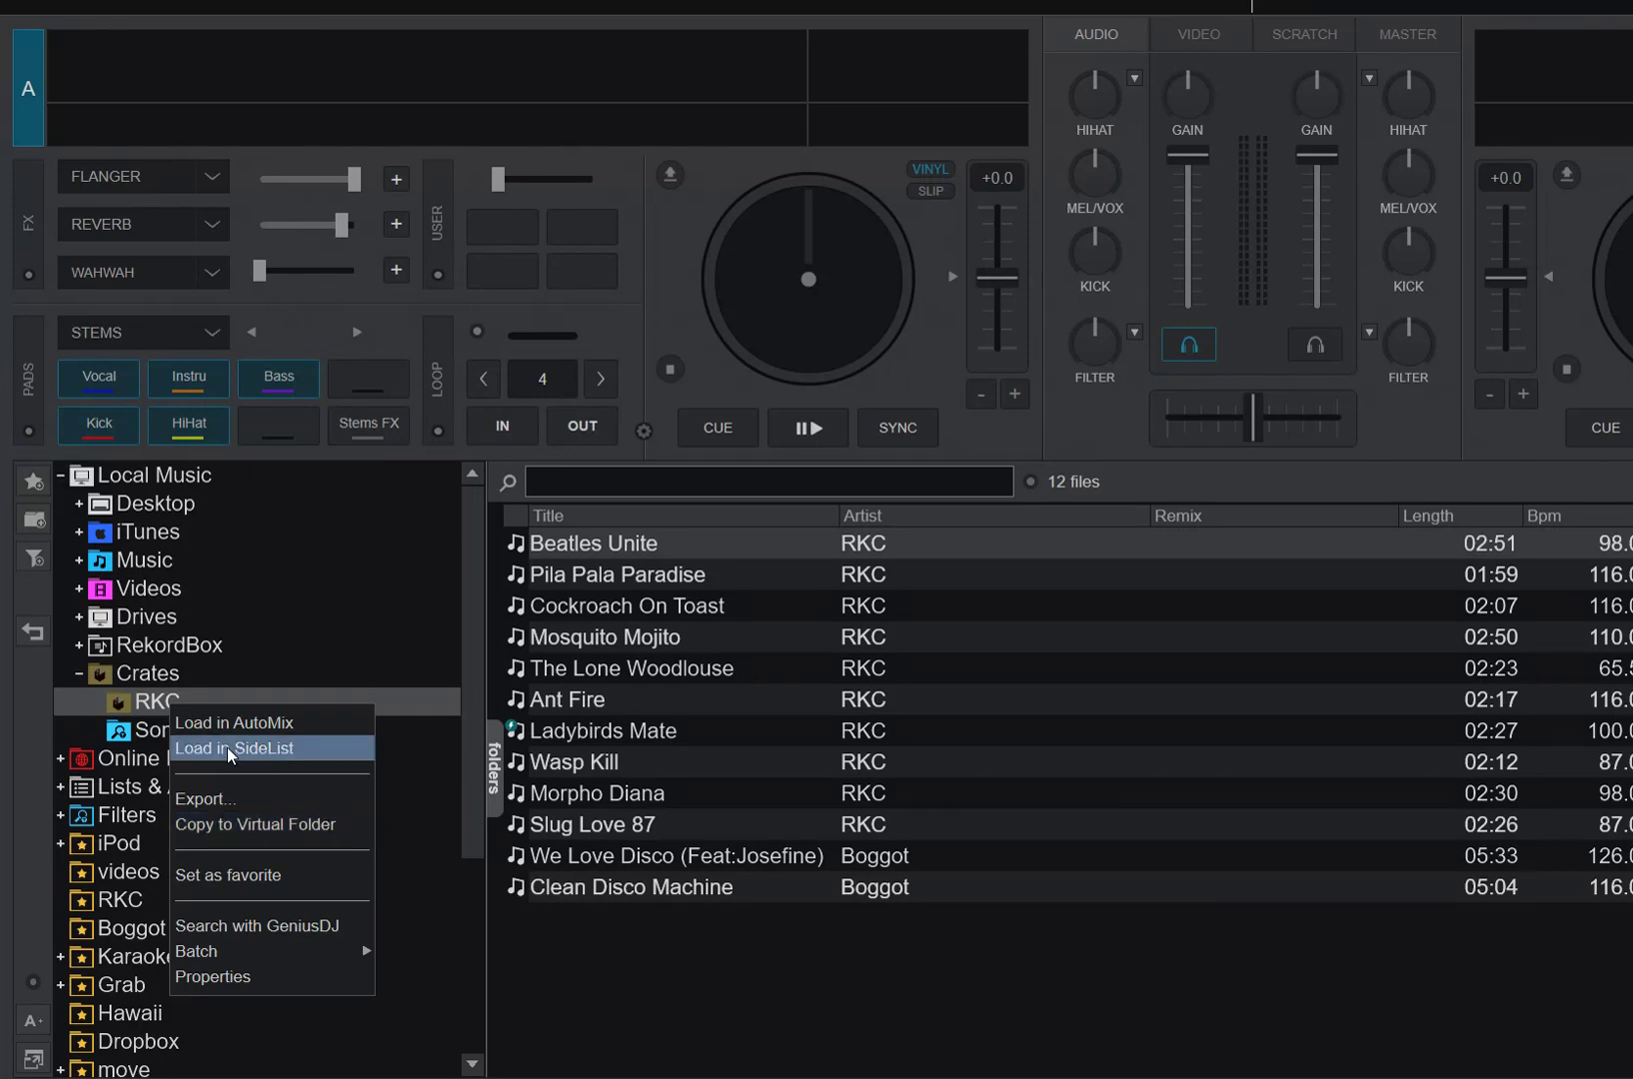
{"action": "left_click", "coordinate": [144, 729]}
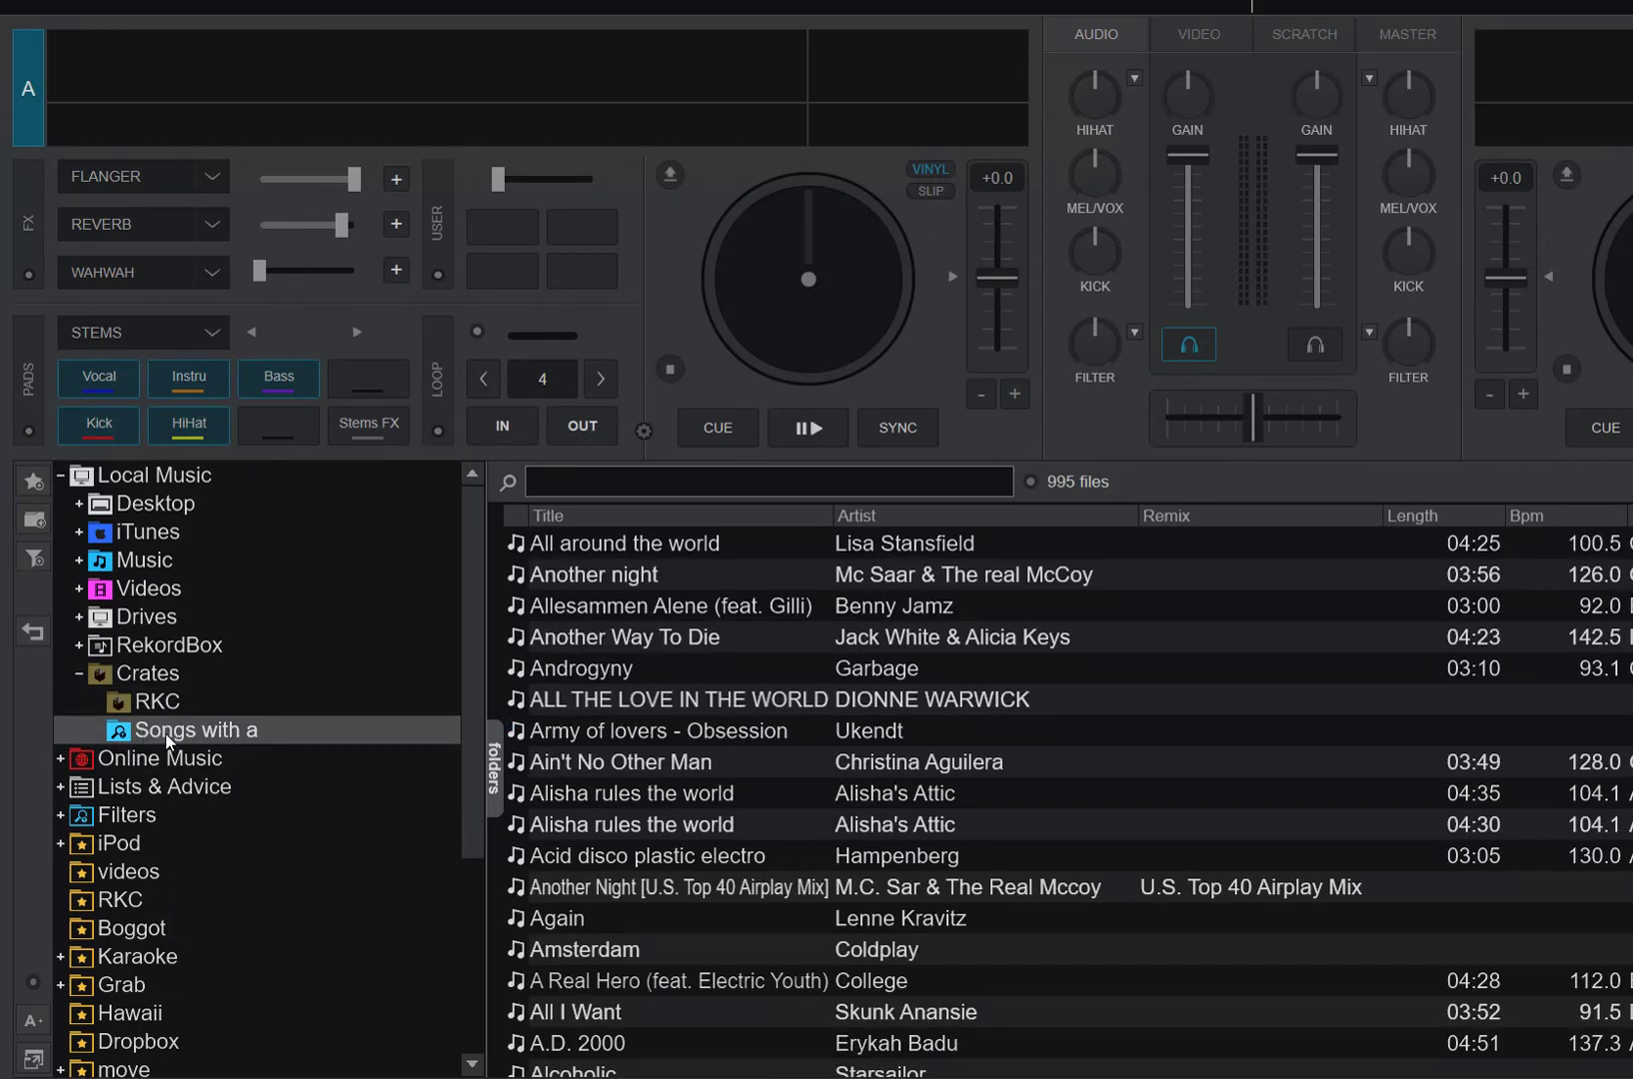
{"action": "right_click", "coordinate": [173, 739]}
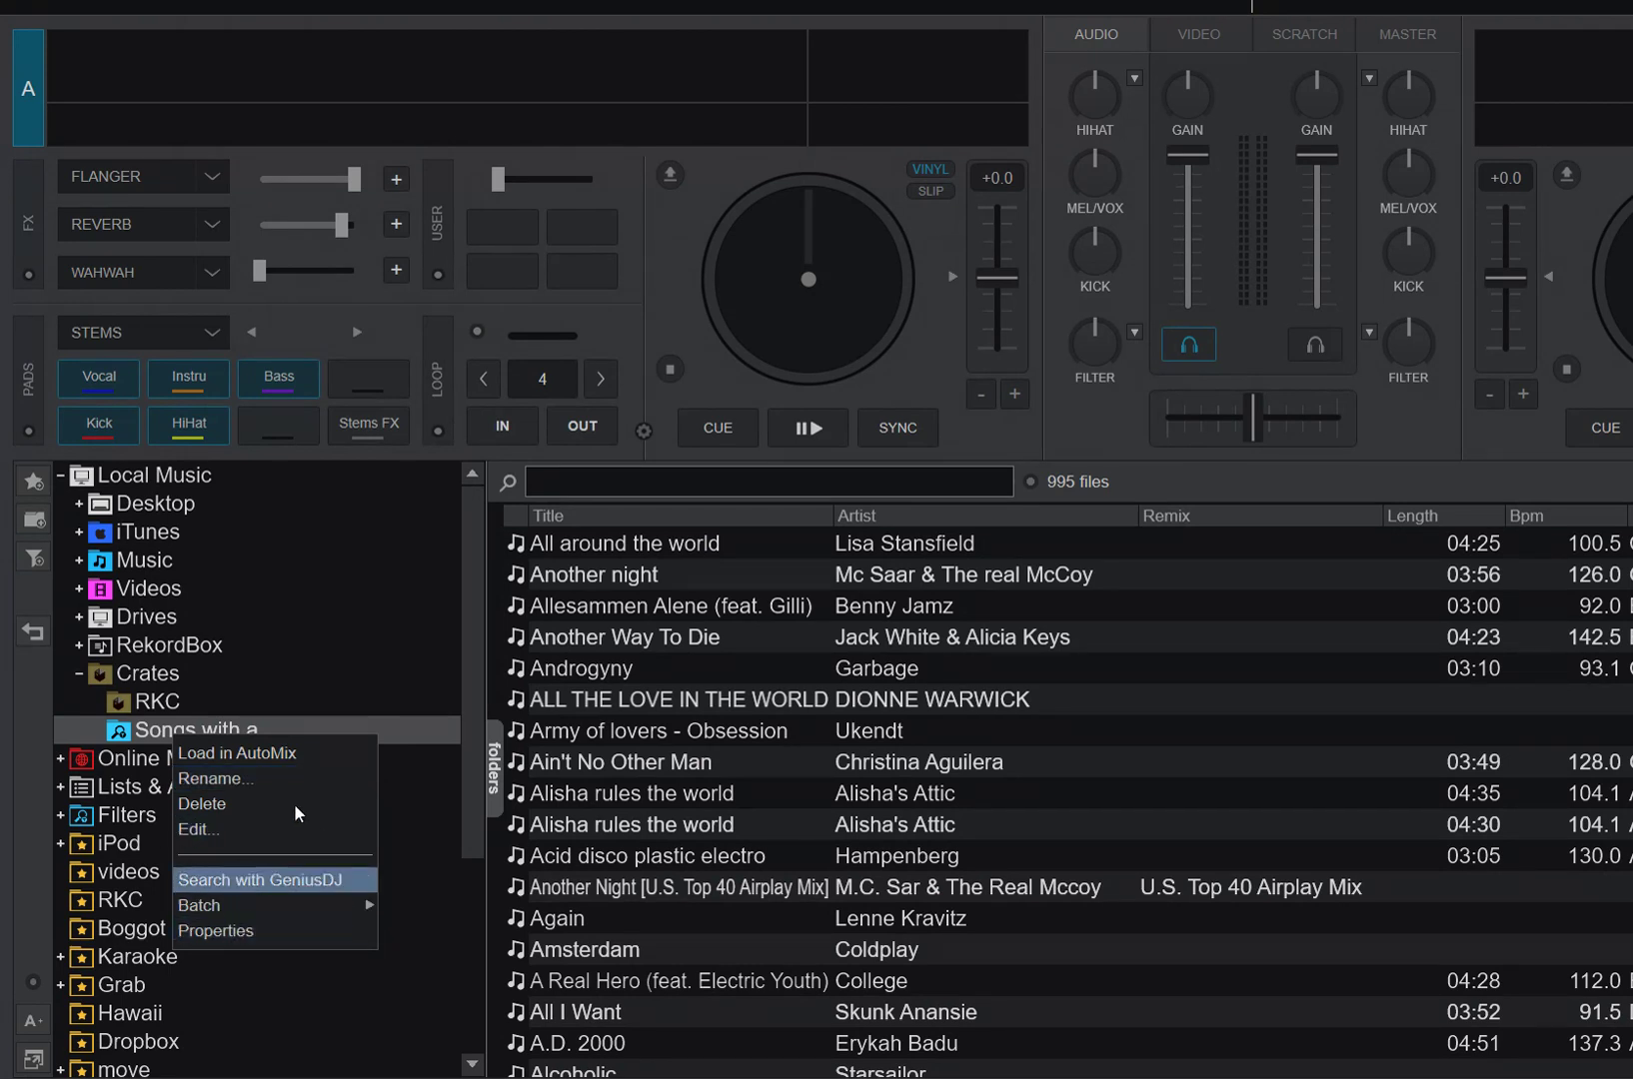
{"action": "left_click", "coordinate": [160, 681]}
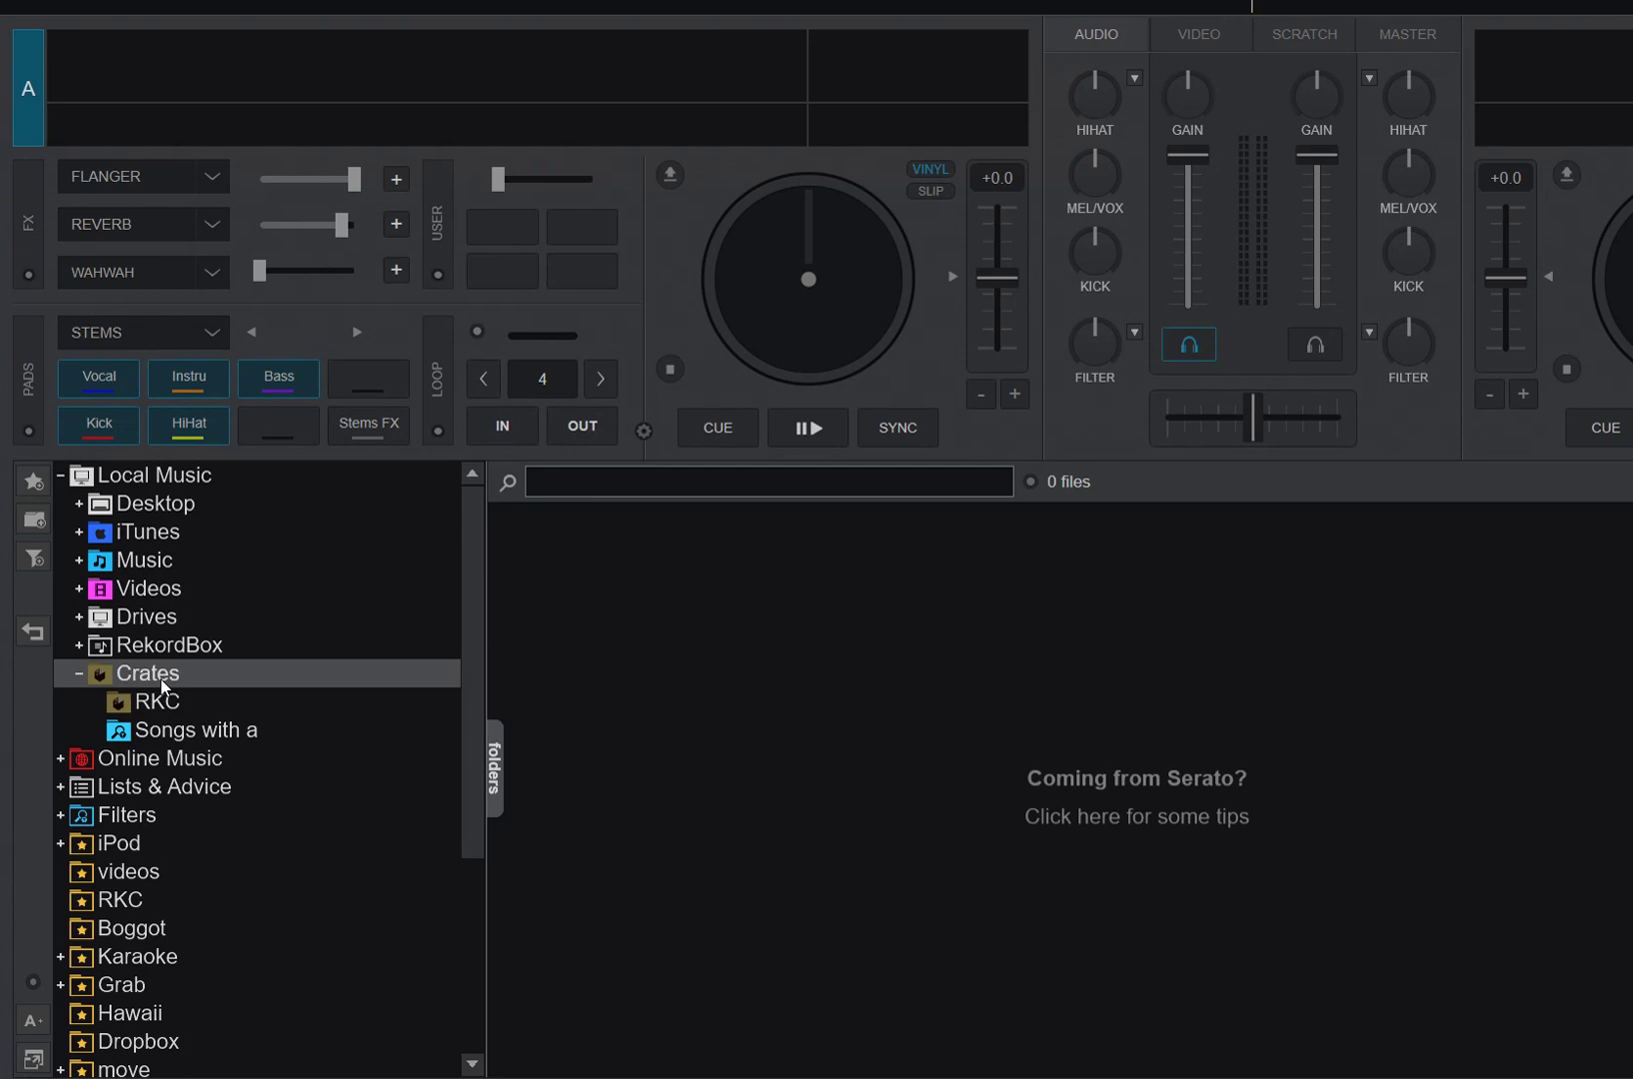
{"action": "right_click", "coordinate": [166, 681]}
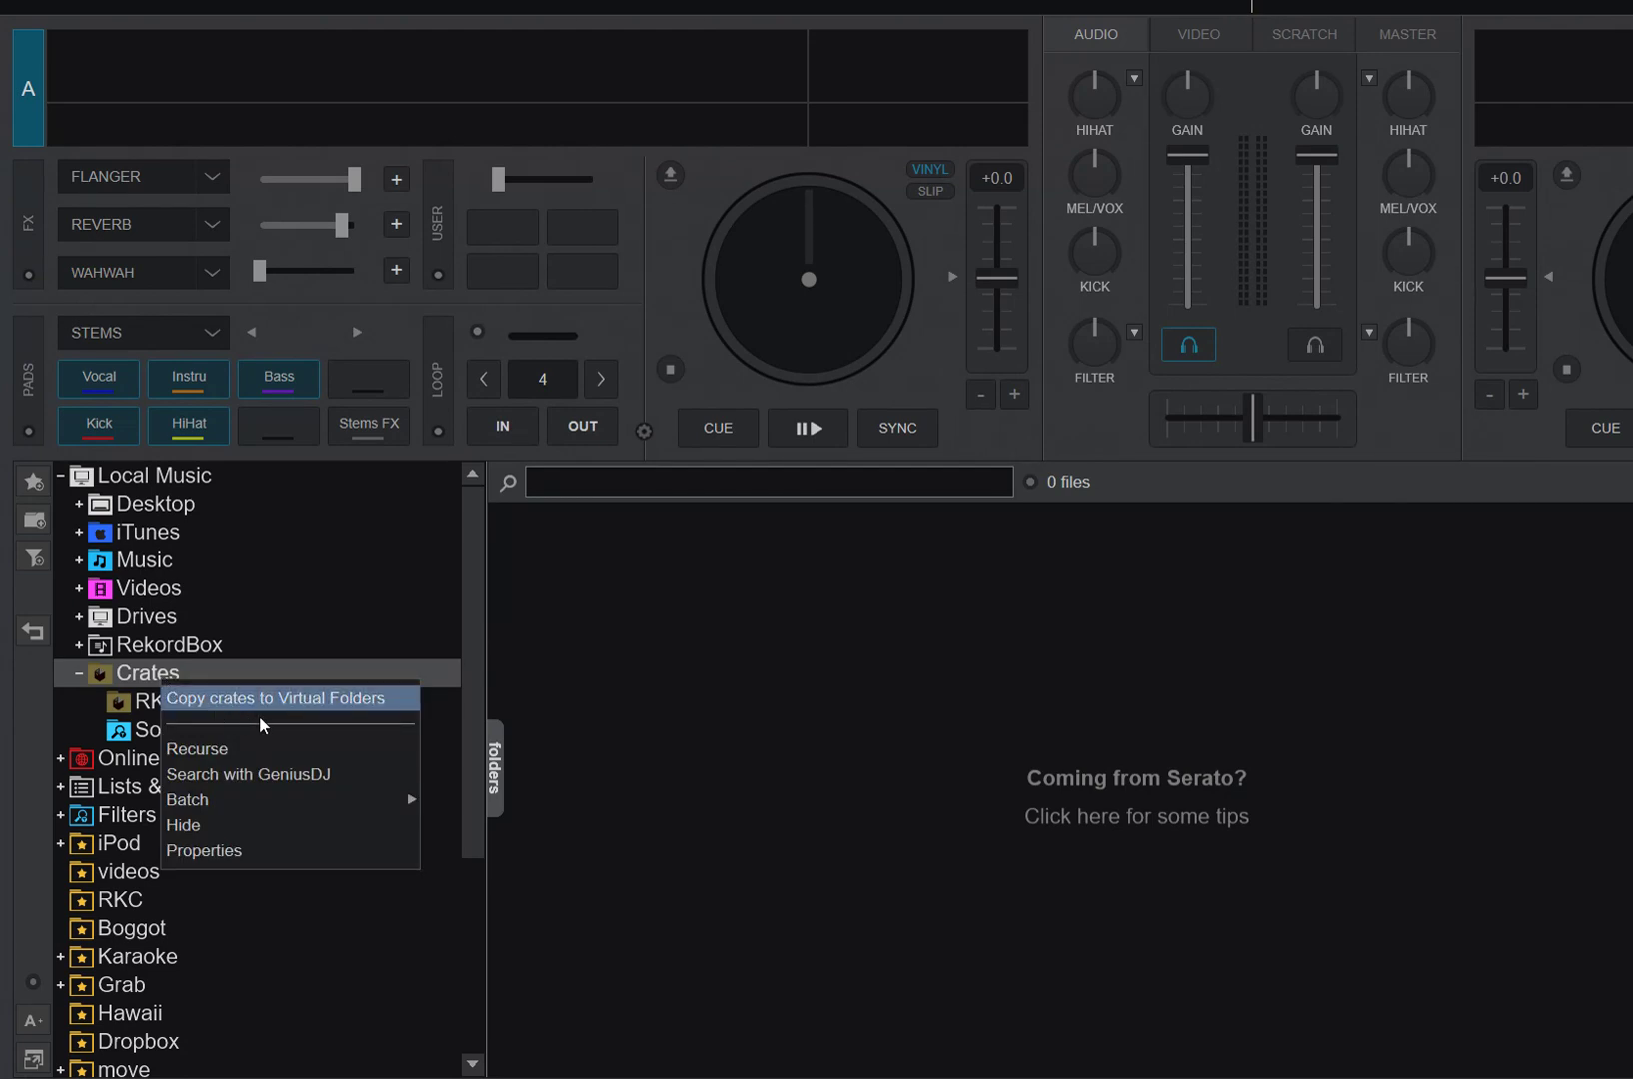
- Copy the crates into a Serato virtual-folder section and open its RKC and Songs with a folders
{"action": "left_click", "coordinate": [390, 706]}
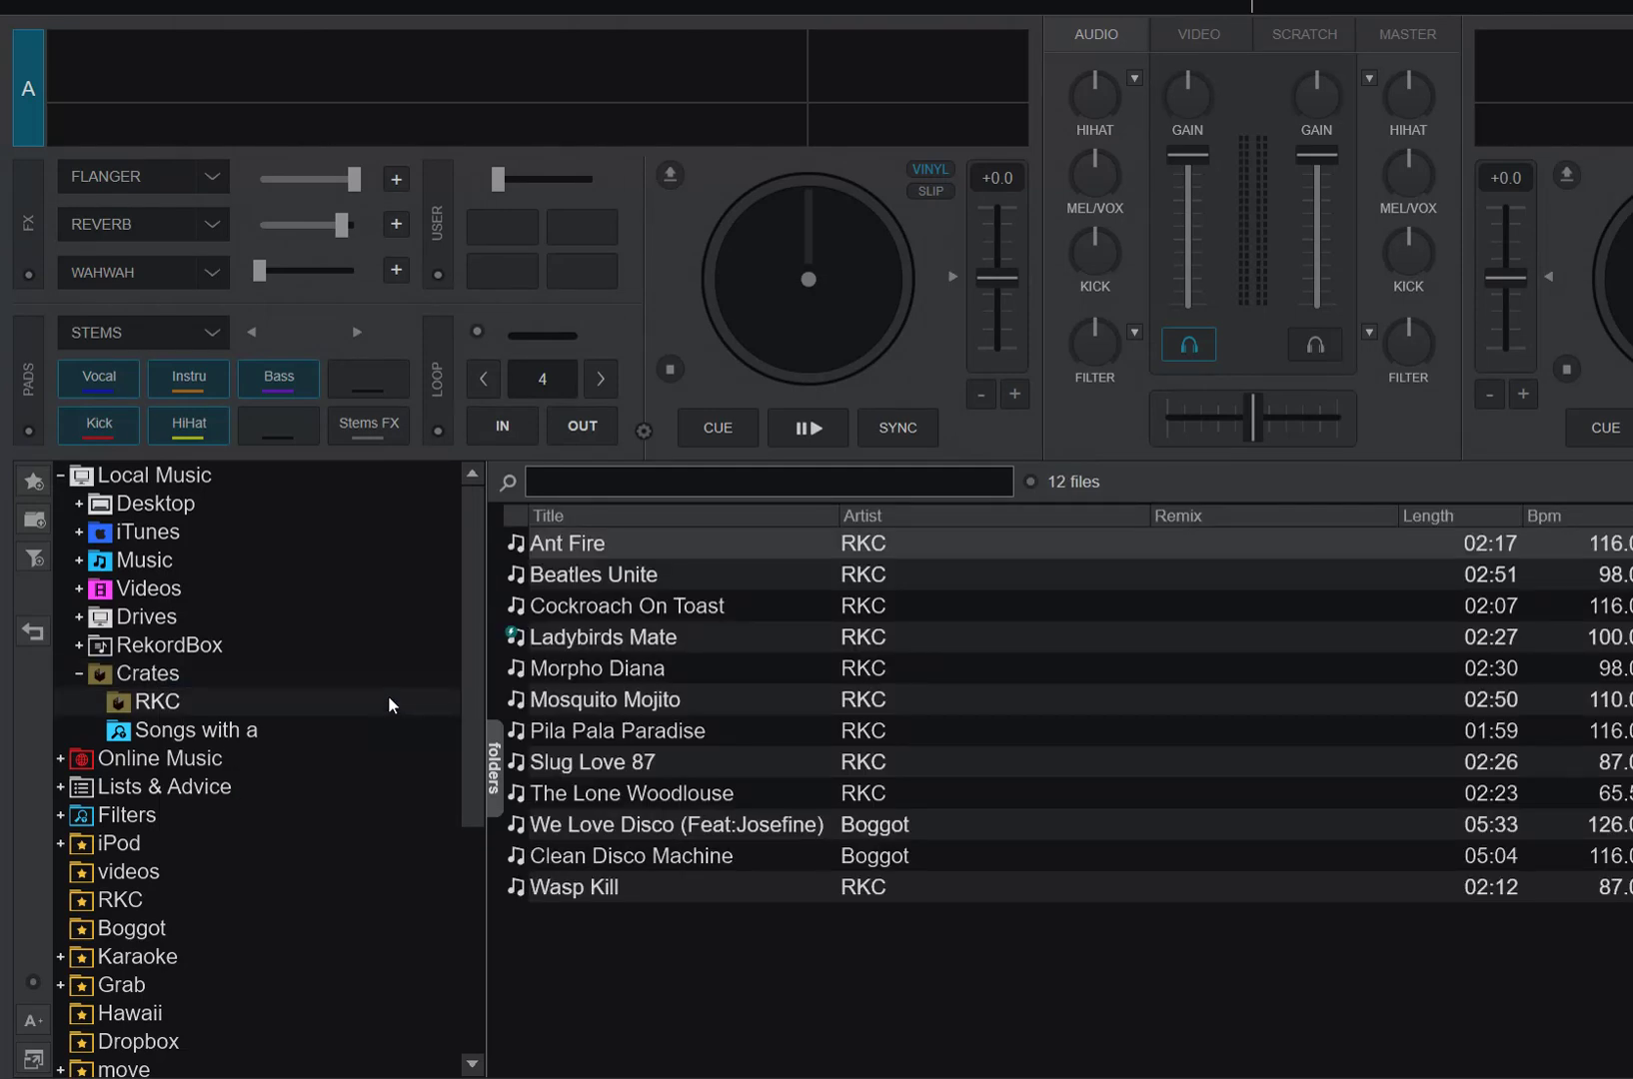
{"action": "left_click_drag", "start_coordinate": [467, 680], "coordinate": [433, 979]}
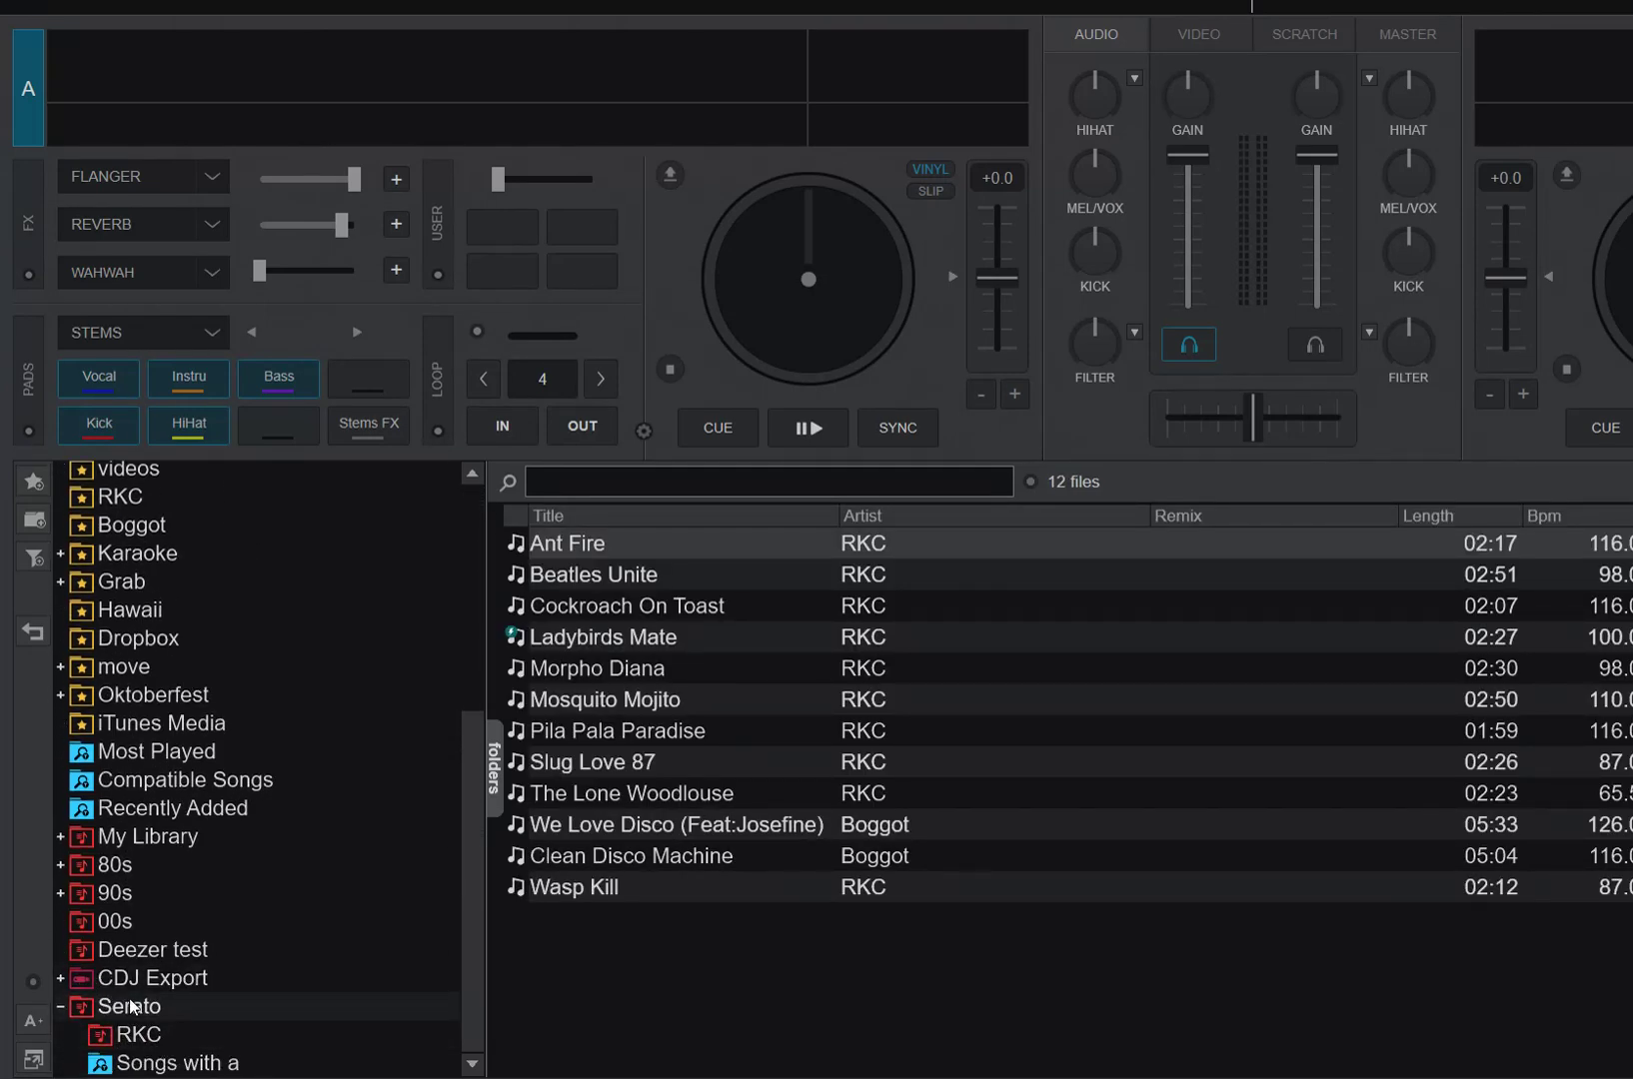
{"action": "left_click", "coordinate": [155, 1034]}
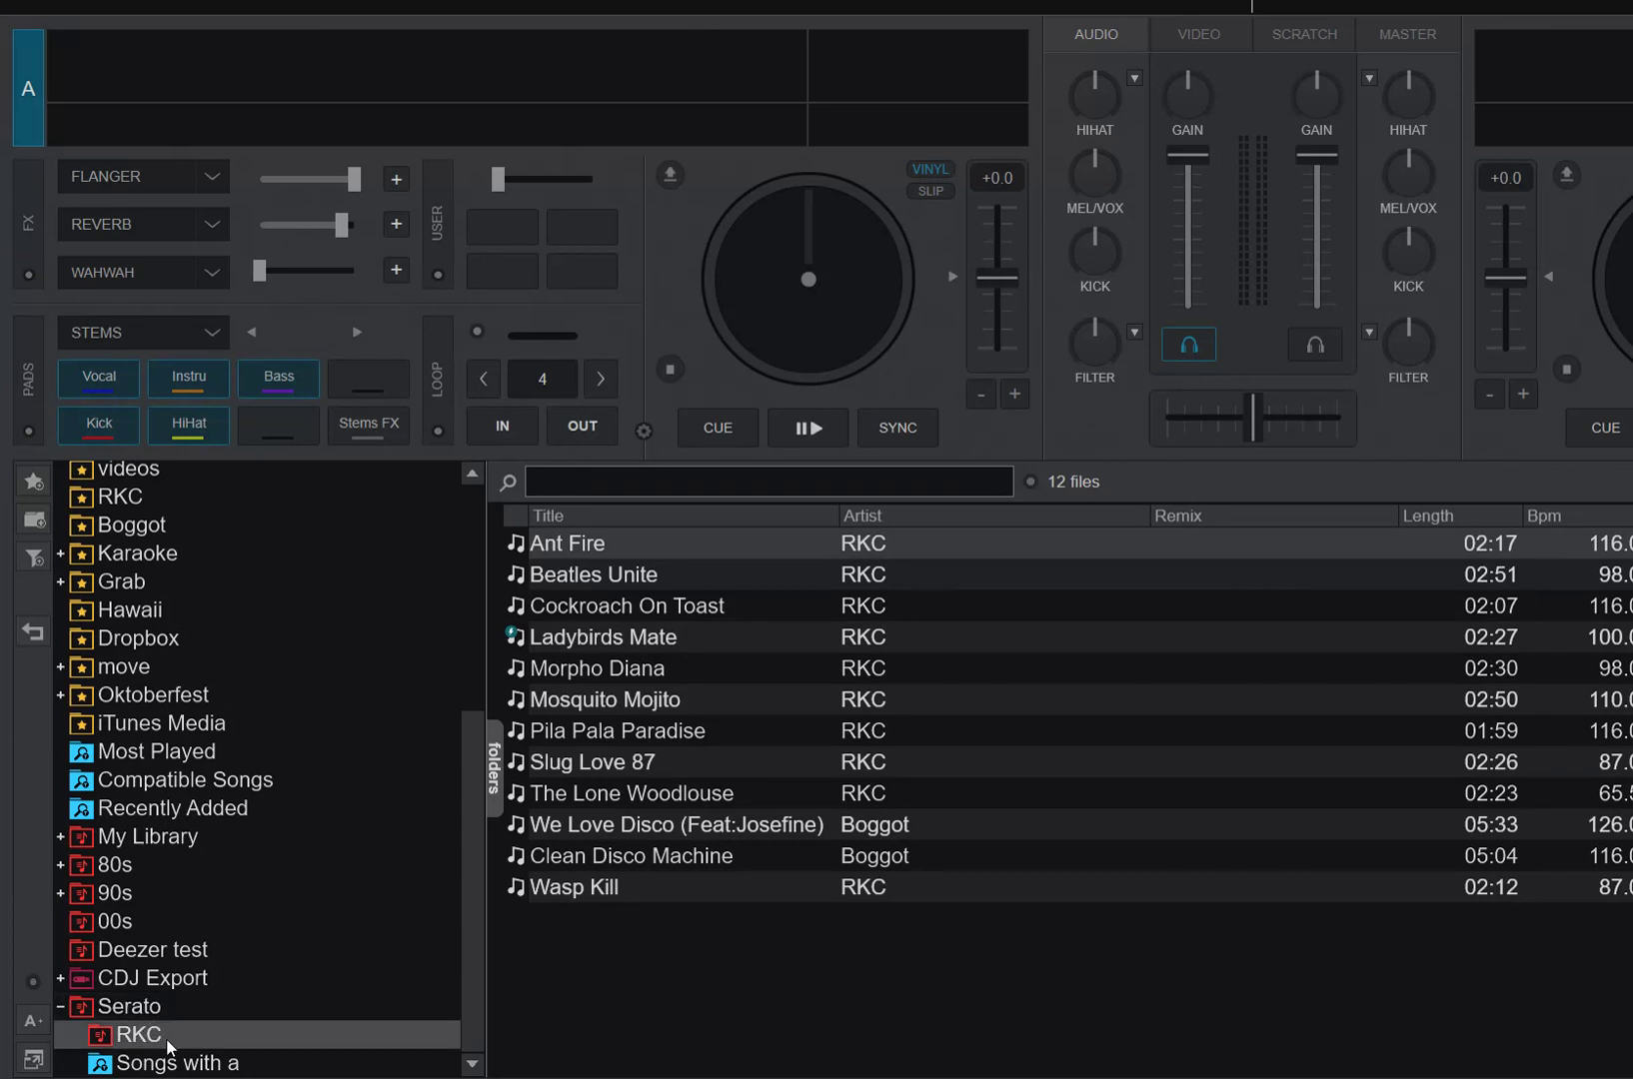
{"action": "left_click", "coordinate": [172, 1062]}
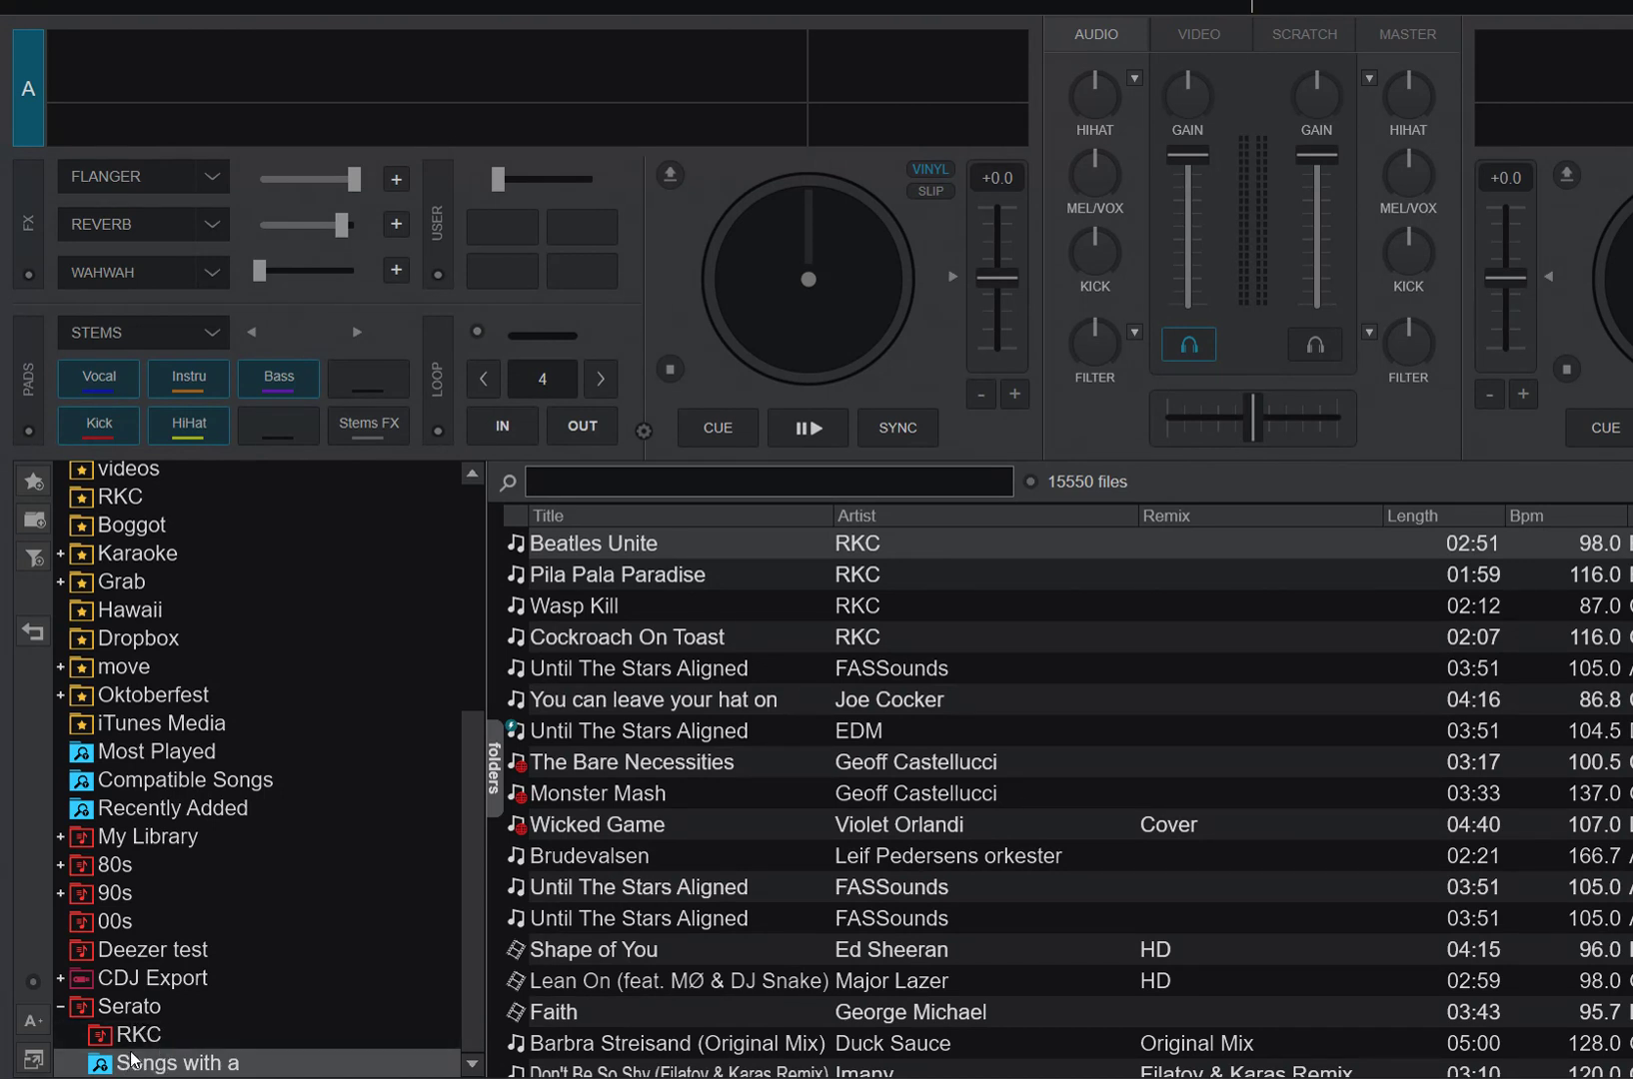
- Delete Cockroach On Toast through Wasp Kill from Serato > RKC, leaving Ant Fire and Beatles Unite
{"action": "left_click", "coordinate": [138, 1037]}
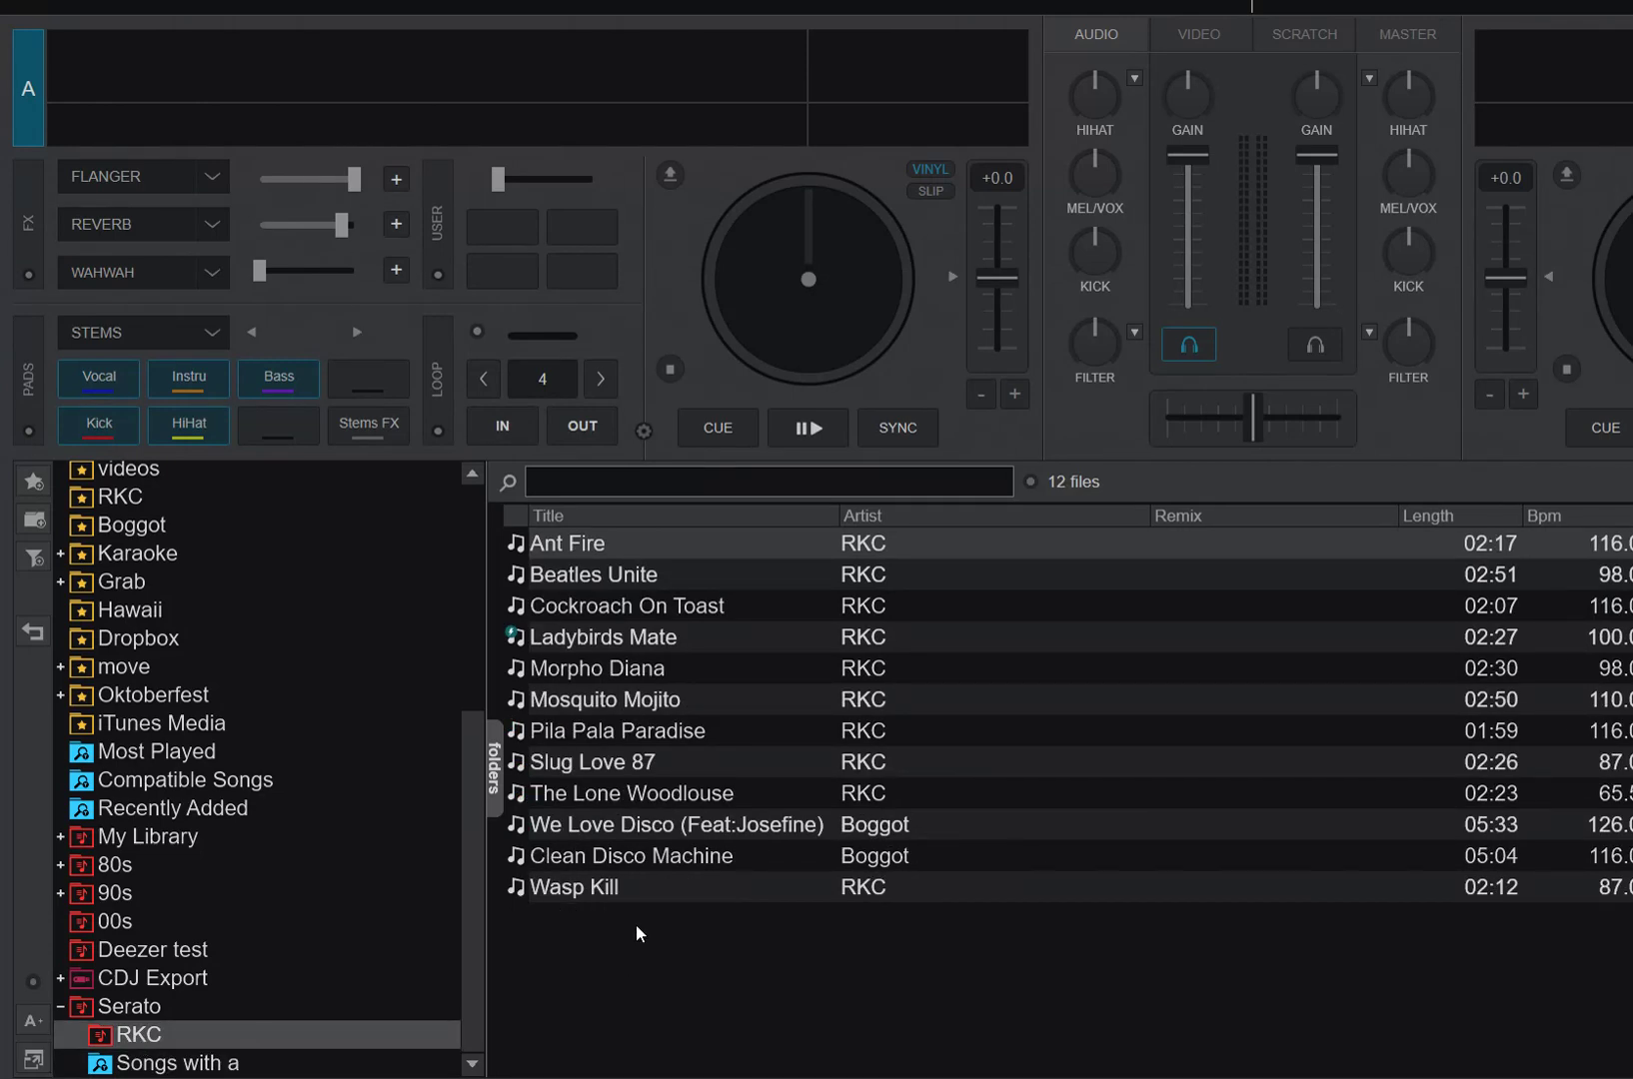
{"action": "left_click", "coordinate": [619, 890]}
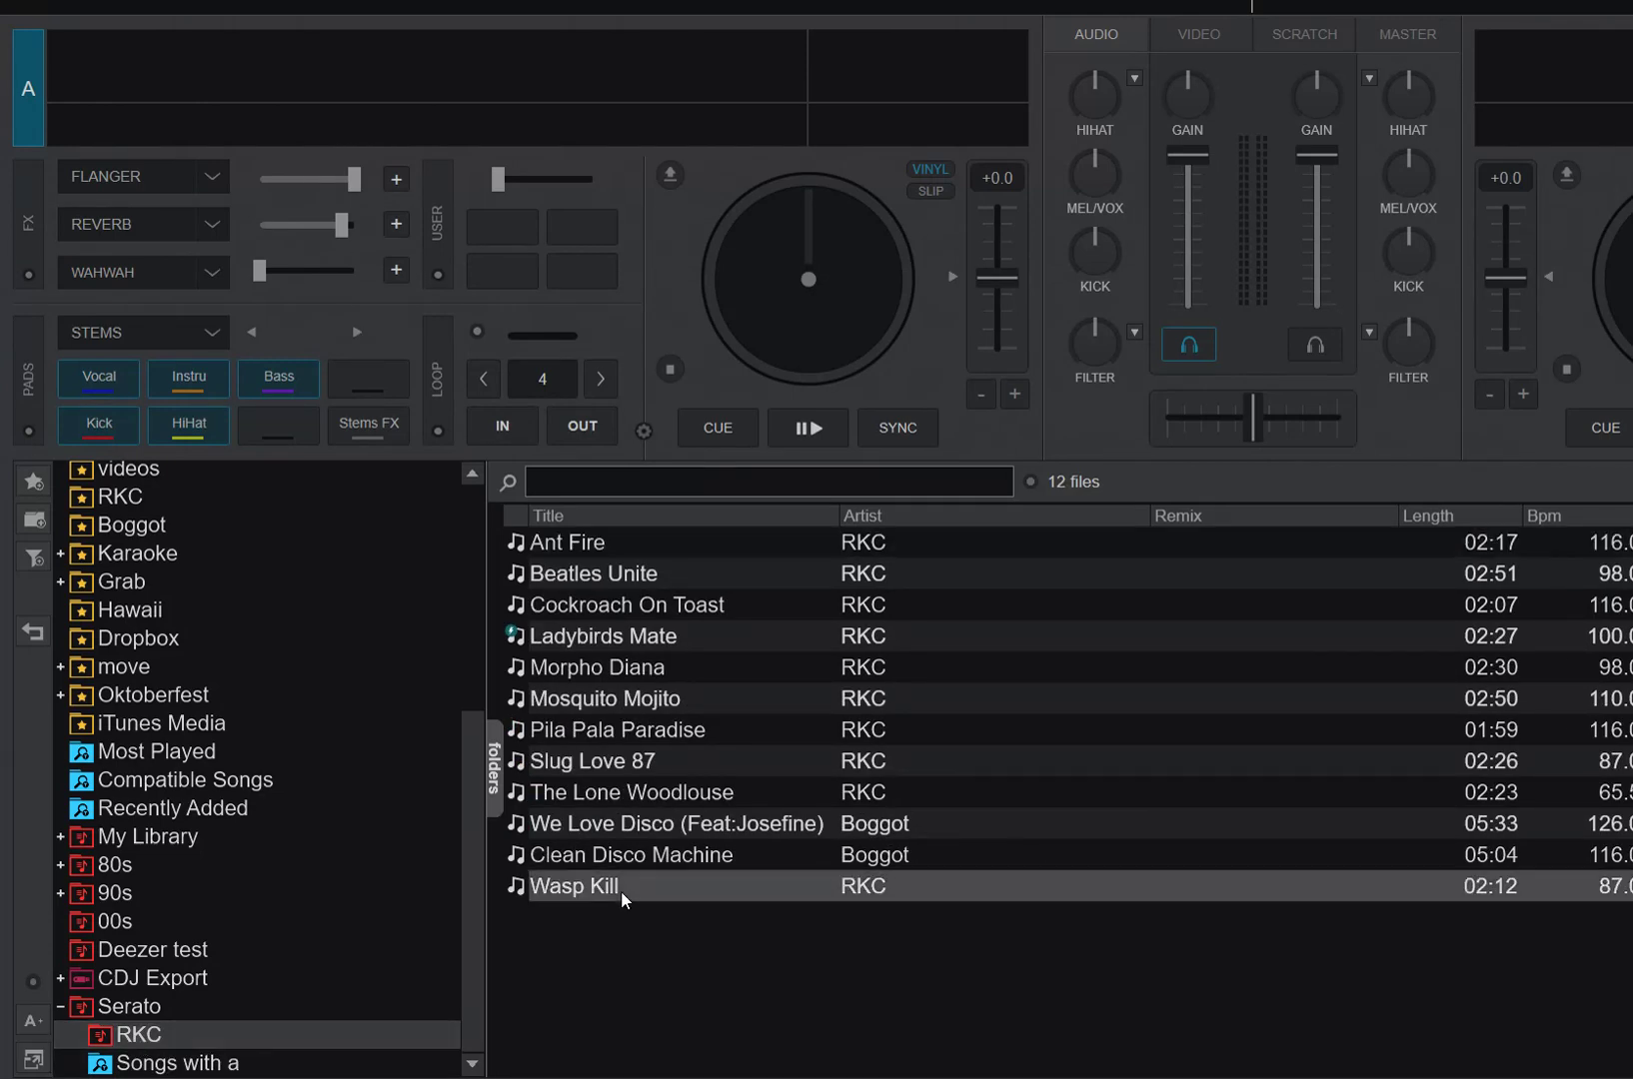
{"action": "left_click", "coordinate": [622, 607], "text": "shift"}
{"action": "key", "text": "Delete"}
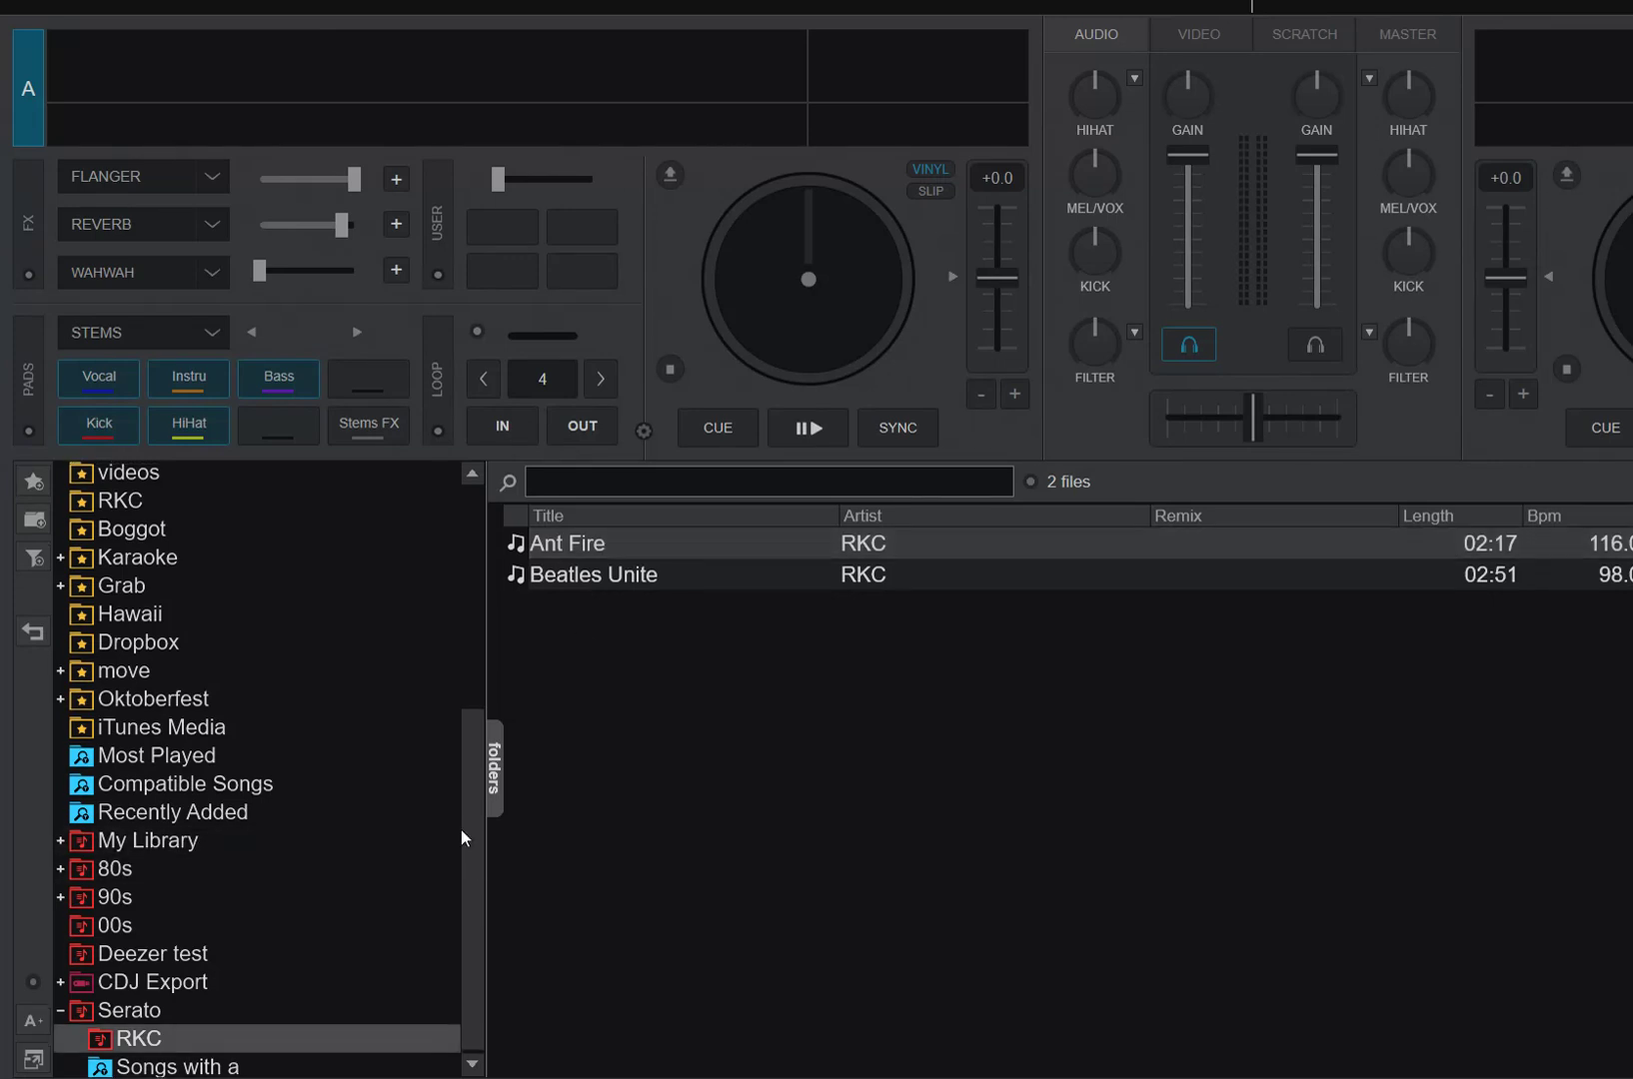
- Compare the original RKC crate with the trimmed Serato RKC, then open Serato > Songs with a
{"action": "left_click_drag", "start_coordinate": [461, 830], "coordinate": [433, 651]}
{"action": "scroll", "coordinate": [300, 680], "scroll_direction": "up", "scroll_amount": 1}
{"action": "left_click", "coordinate": [157, 705]}
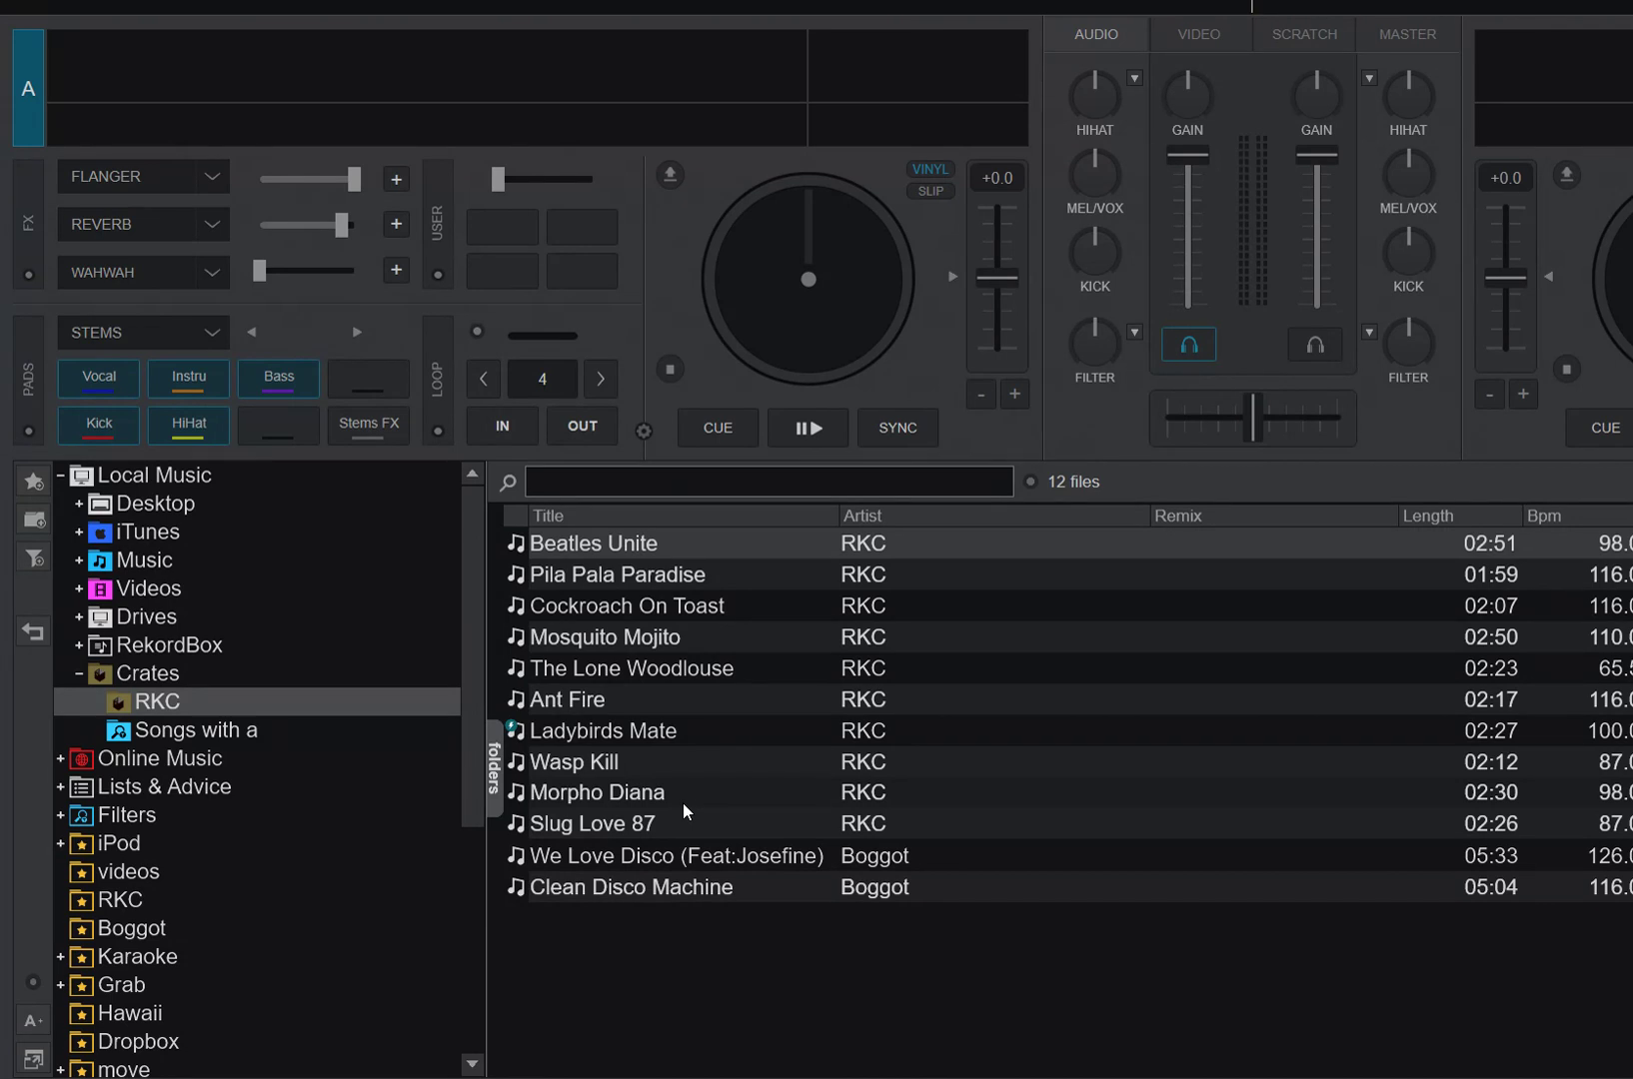
{"action": "left_click_drag", "start_coordinate": [483, 784], "coordinate": [493, 1037]}
{"action": "left_click", "coordinate": [166, 1036]}
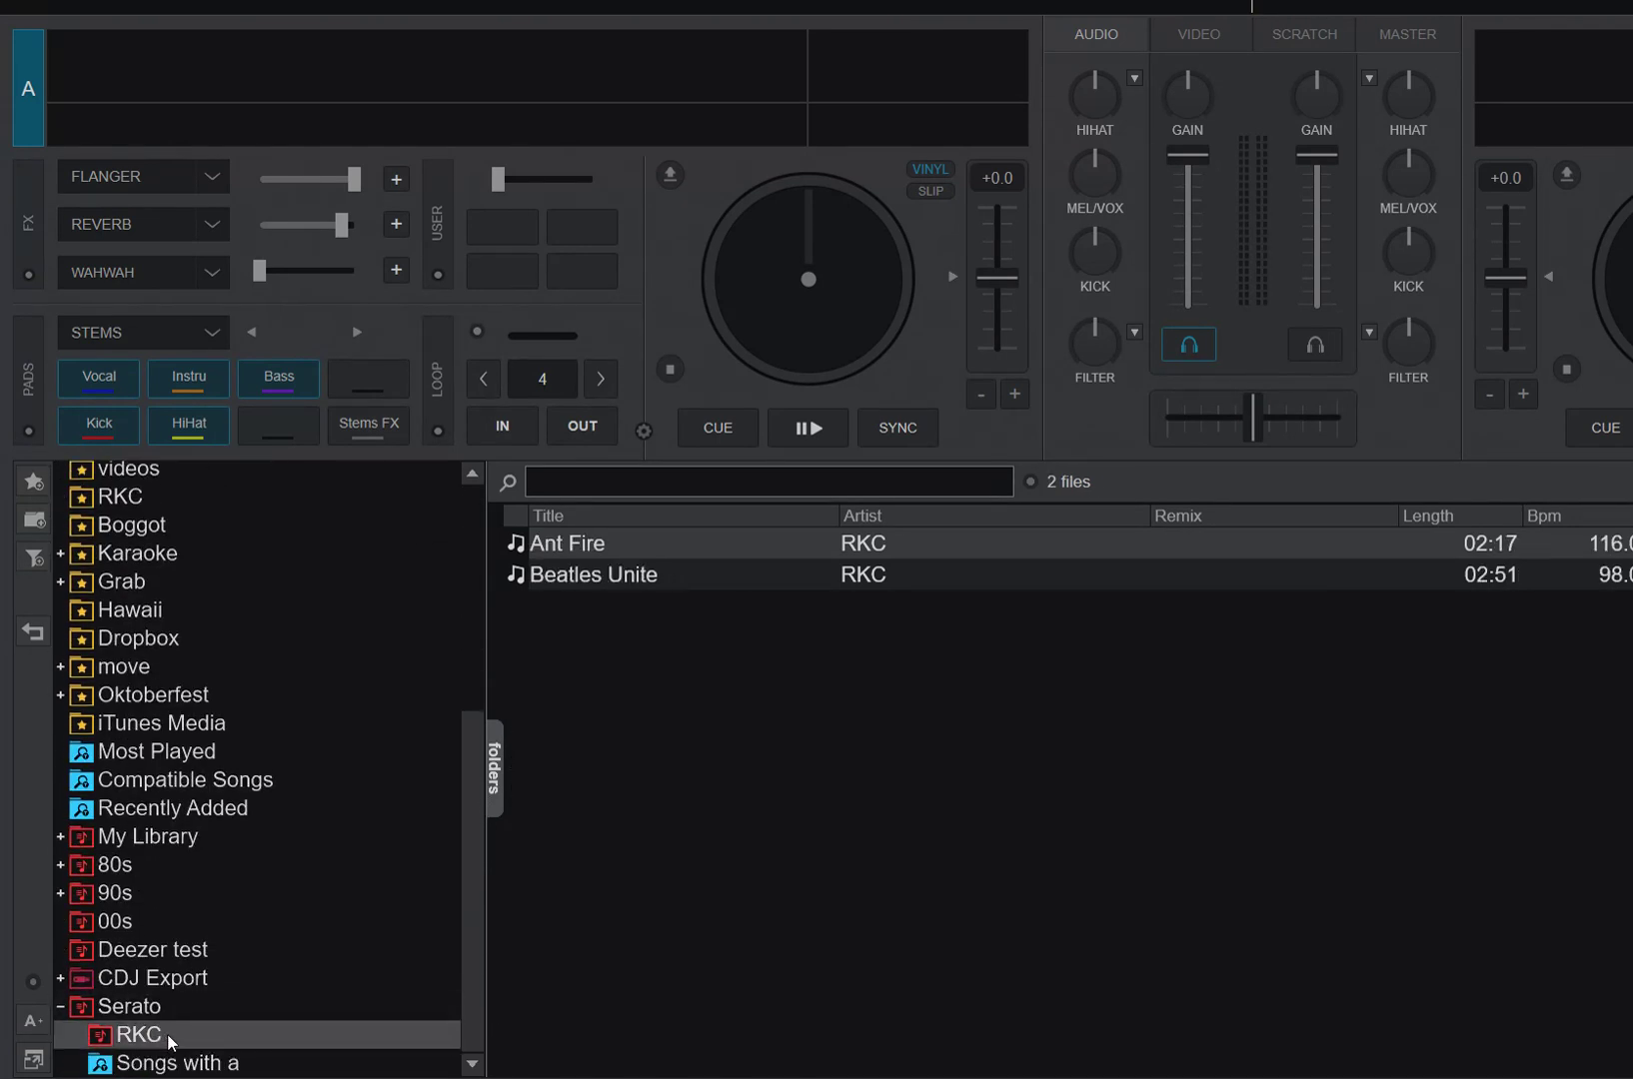
{"action": "left_click", "coordinate": [227, 1067]}
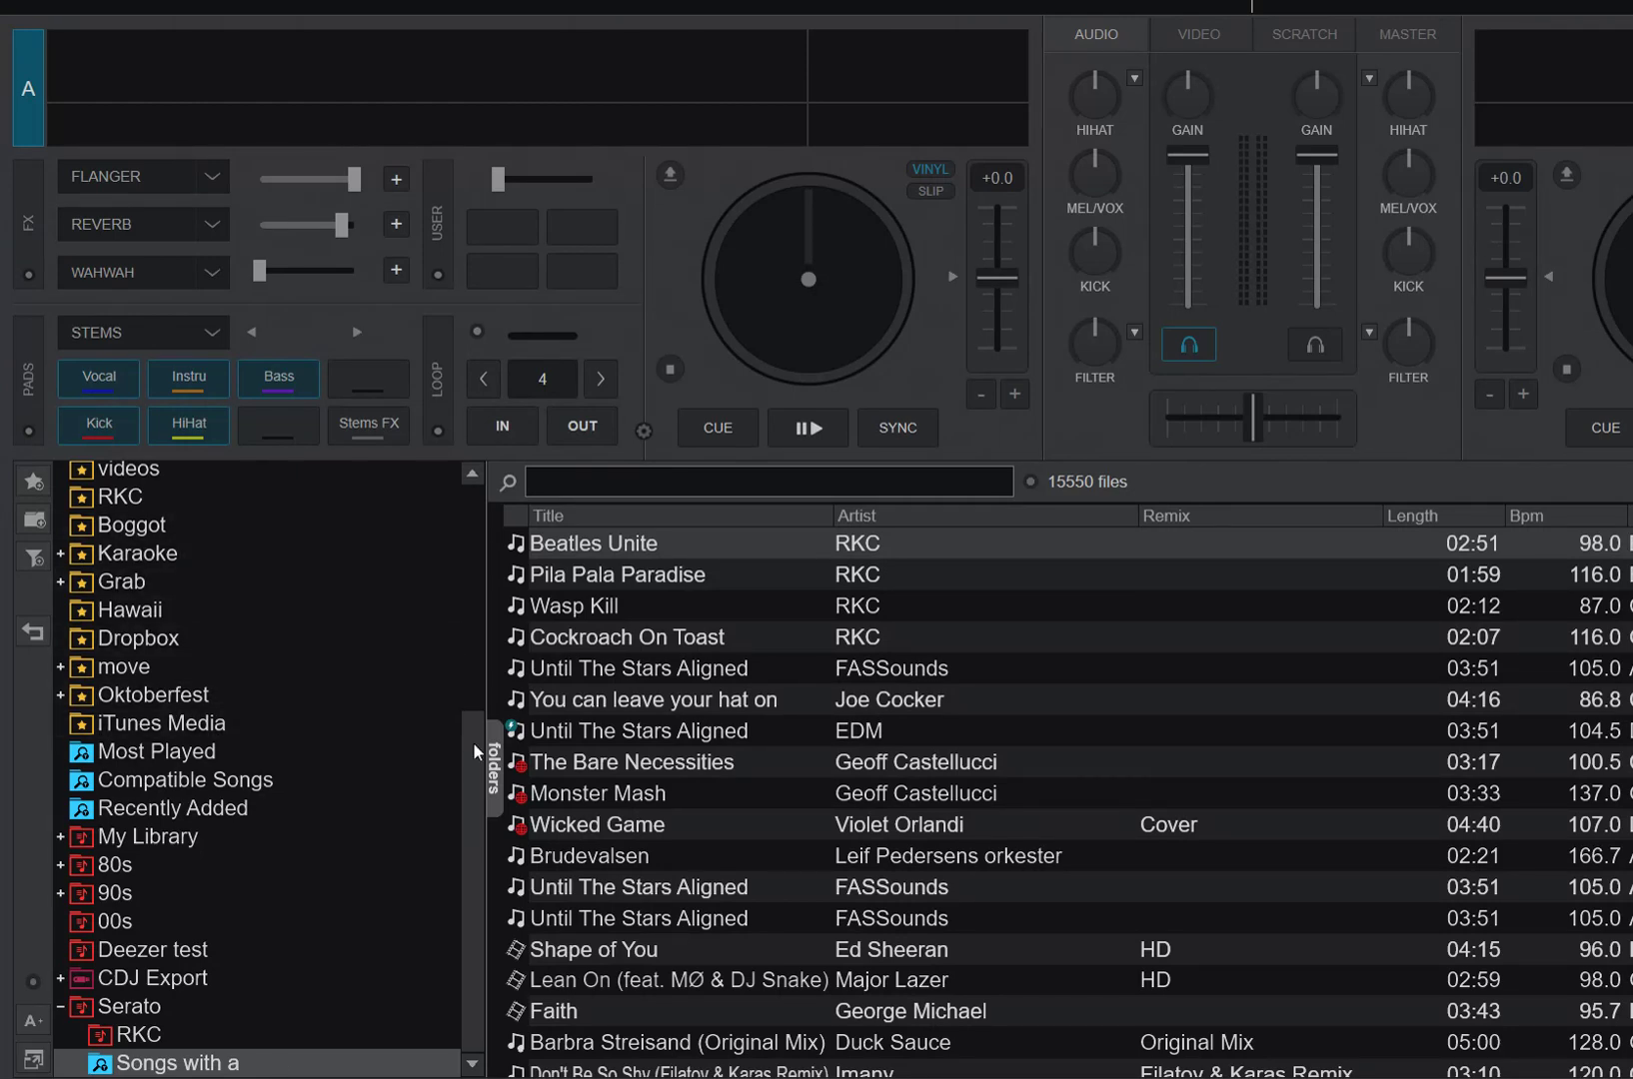
{"action": "left_click_drag", "start_coordinate": [473, 743], "coordinate": [498, 518]}
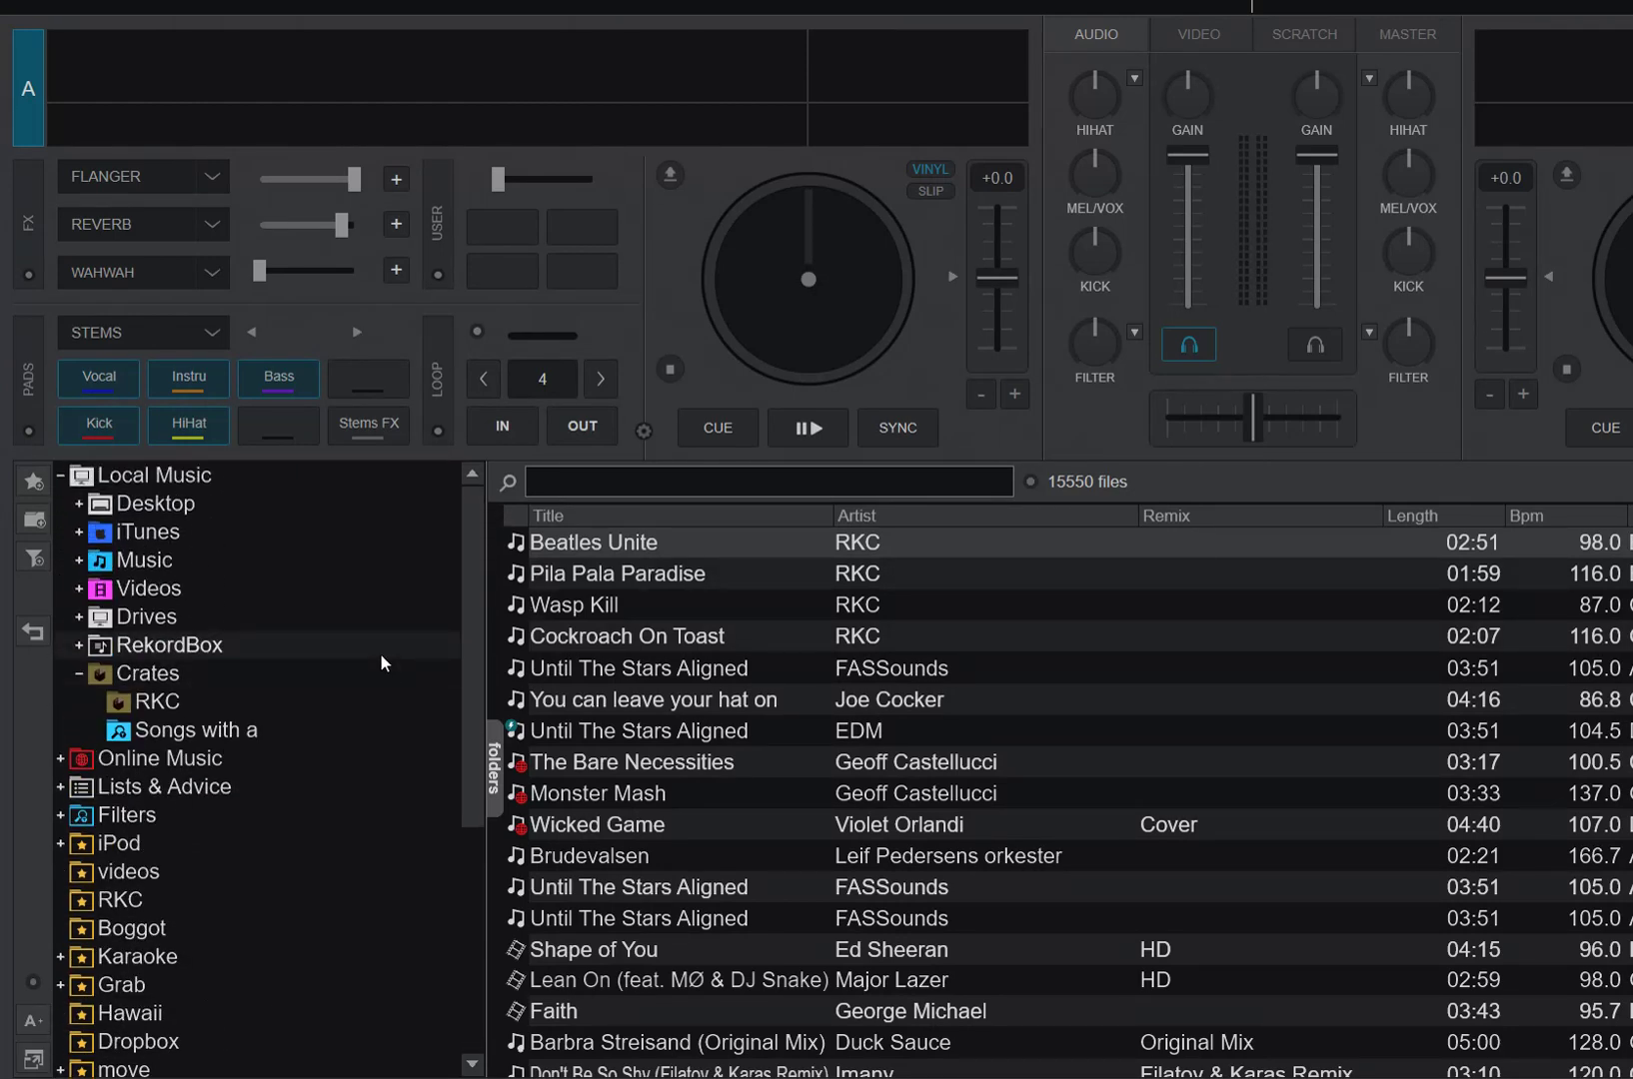